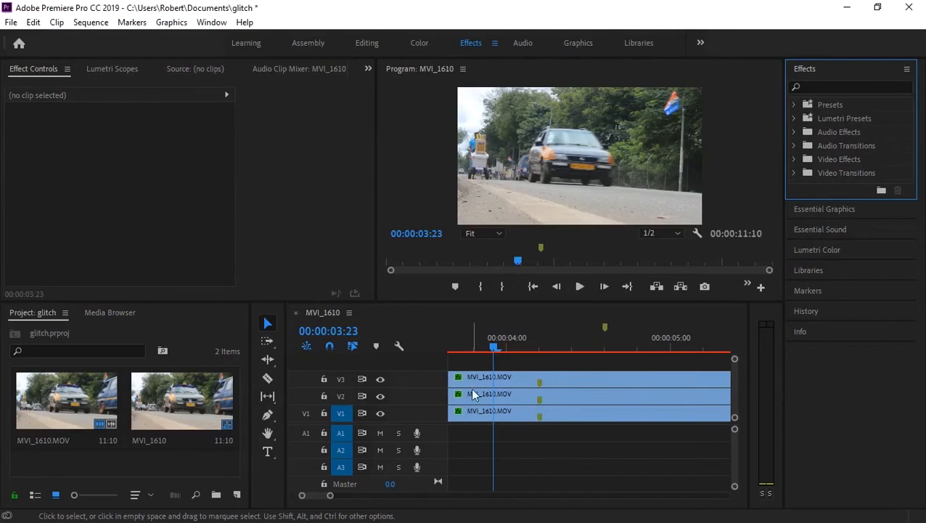
# - Delete the existing MVI_1610 sequence from the project, keeping the MVI_1610.MOV footage
pyautogui.click(182, 394)
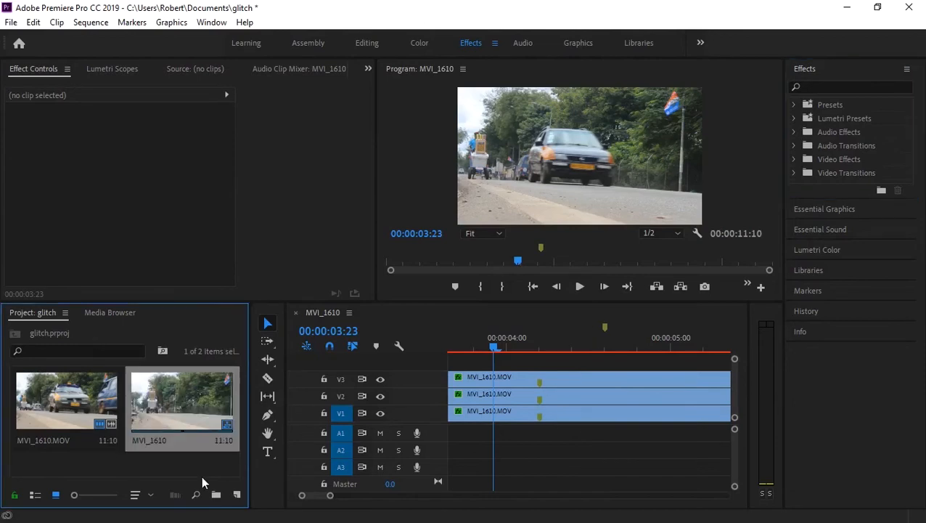
pyautogui.press('Delete')
pyautogui.rightClick(176, 418)
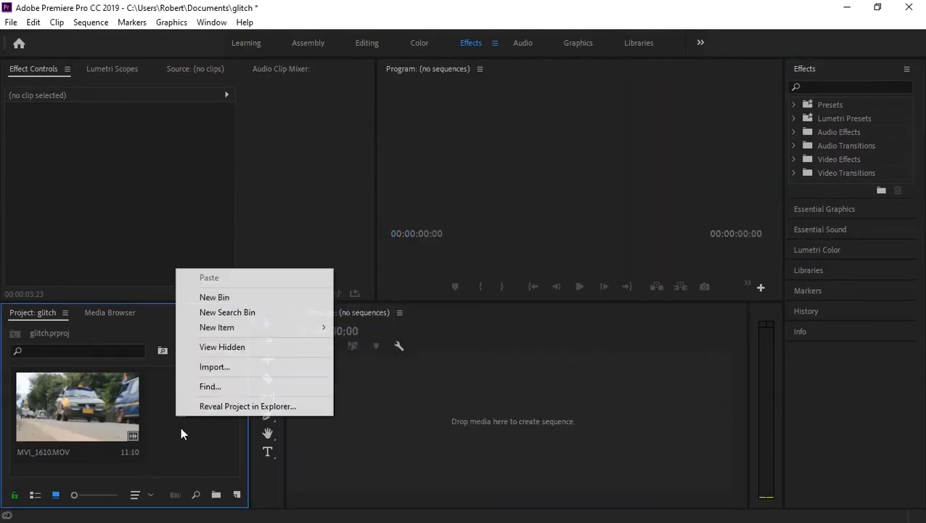
pyautogui.click(173, 419)
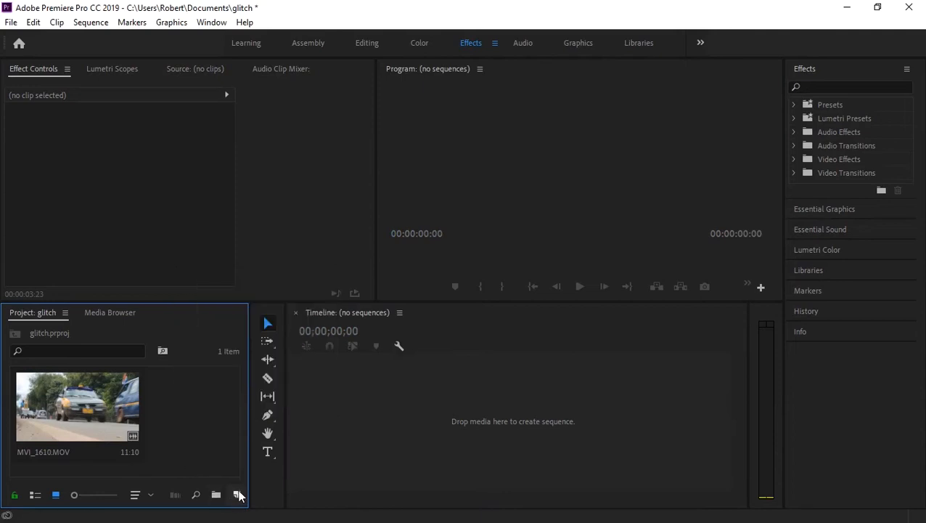
# - Create a new sequence named "glitch effect" with the DV - NTSC Standard 48kHz preset
pyautogui.click(237, 494)
pyautogui.click(258, 328)
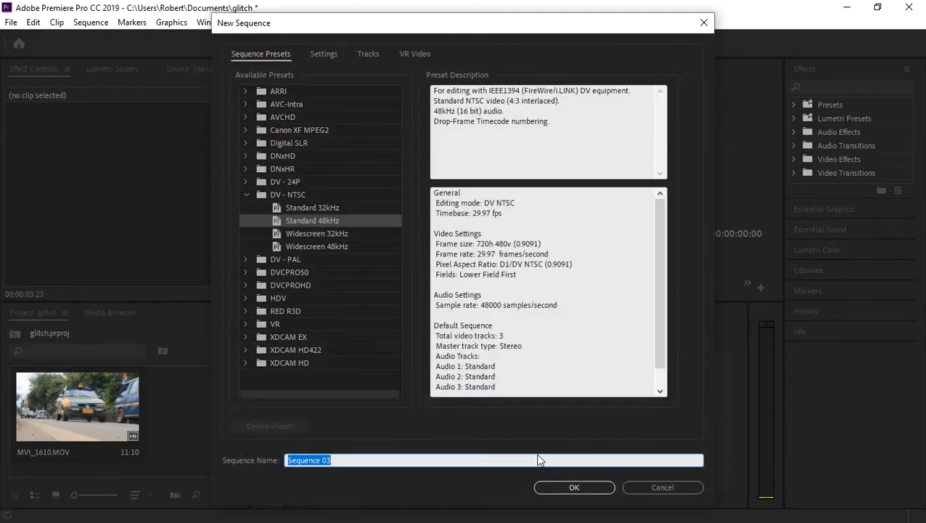
pyautogui.write('gli')
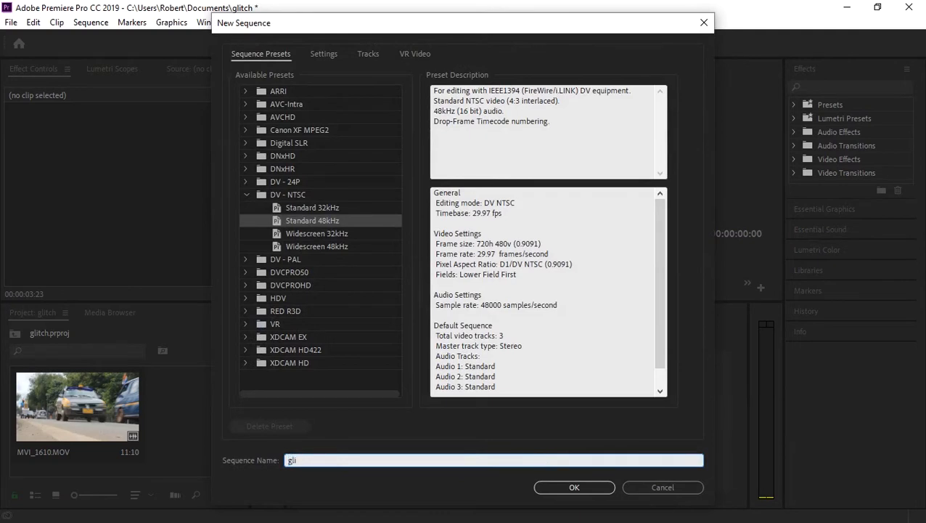
pyautogui.write('tch efe')
pyautogui.press('BackSpace')
pyautogui.press('BackSpace')
pyautogui.write('ffect')
pyautogui.press('Return')
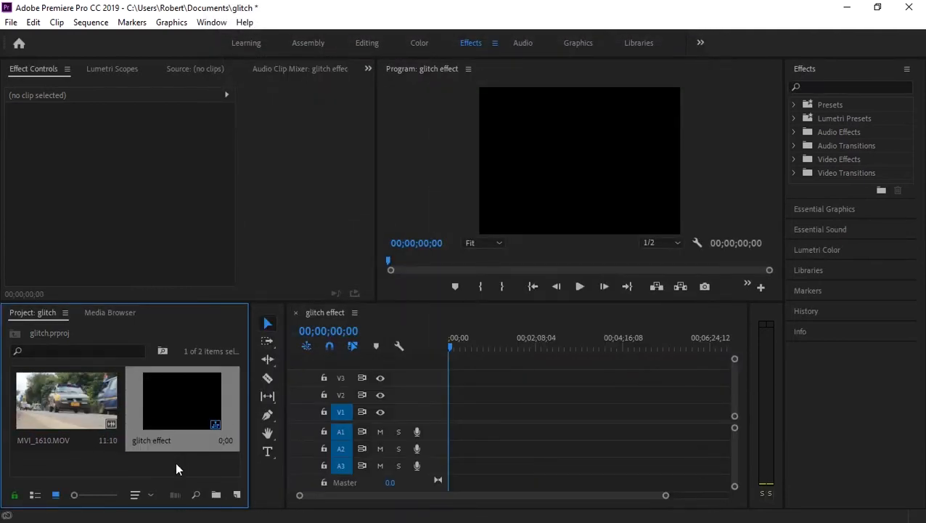
# - Place MVI_1610.MOV at the start of track V1, changing the sequence settings to match the clip, and preview it briefly
pyautogui.moveTo(58, 414); pyautogui.dragTo(447, 429)
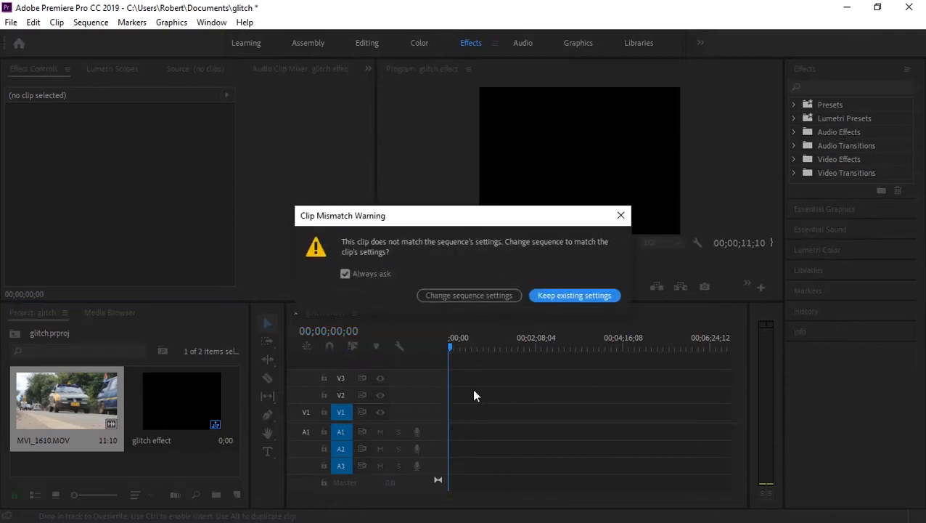
pyautogui.click(444, 295)
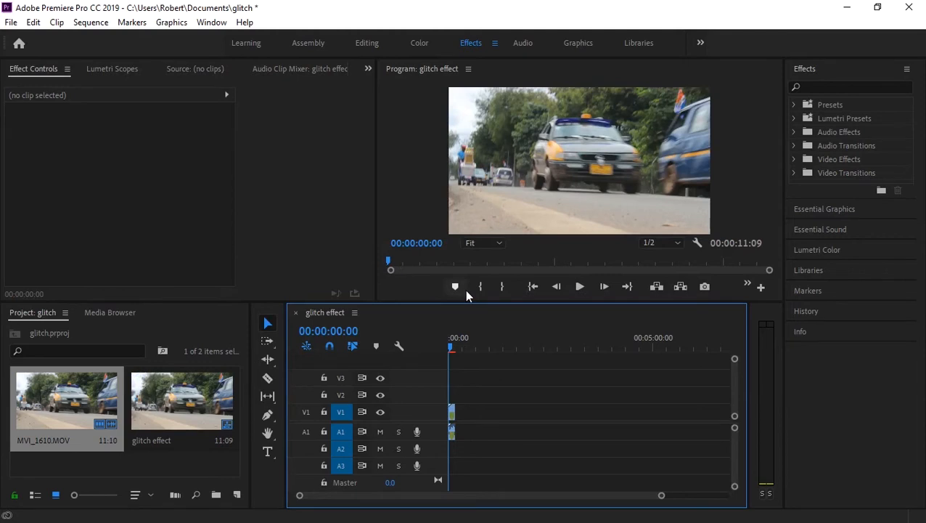
pyautogui.press('space')
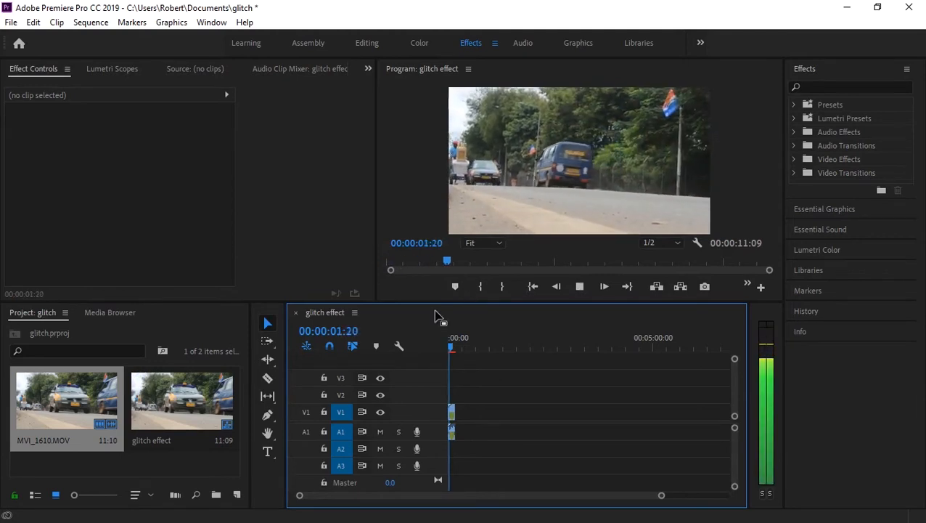
pyautogui.press('space')
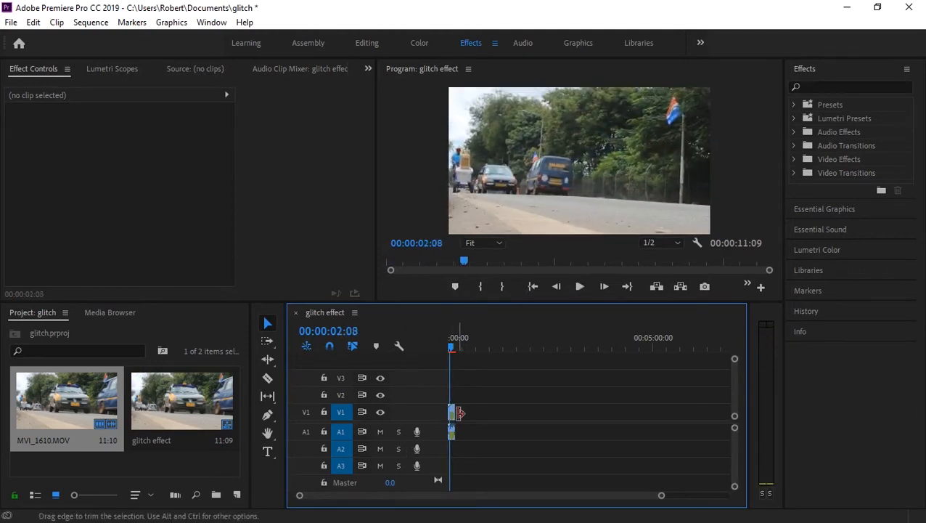
# - Unlink the MVI_1610.MOV clip's audio from its video and delete the audio from track A1
pyautogui.press('=')
pyautogui.press('=')
pyautogui.press('=')
pyautogui.press('=')
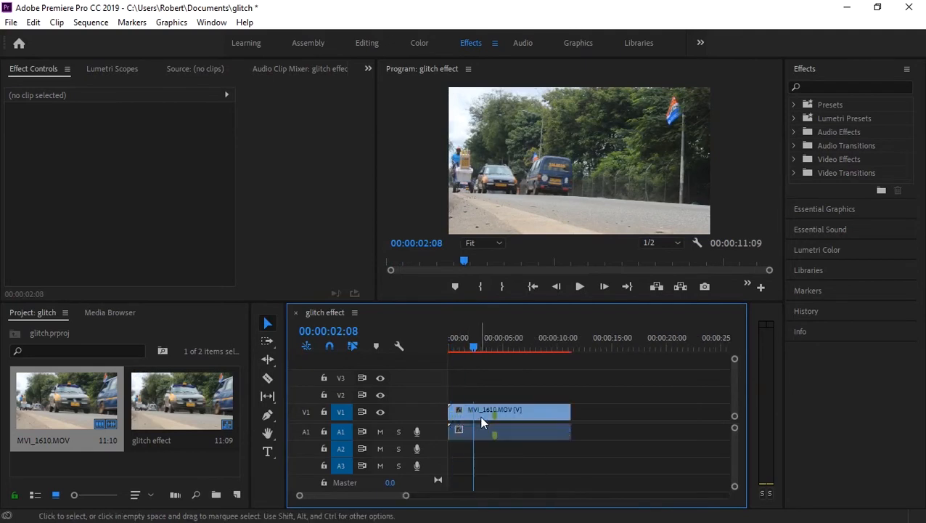
pyautogui.click(520, 412)
pyautogui.rightClick(526, 430)
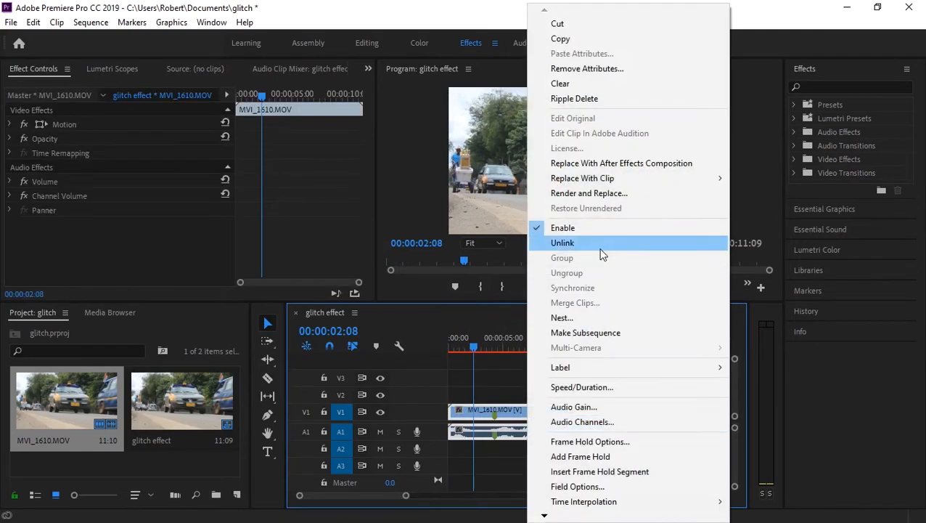
pyautogui.click(600, 245)
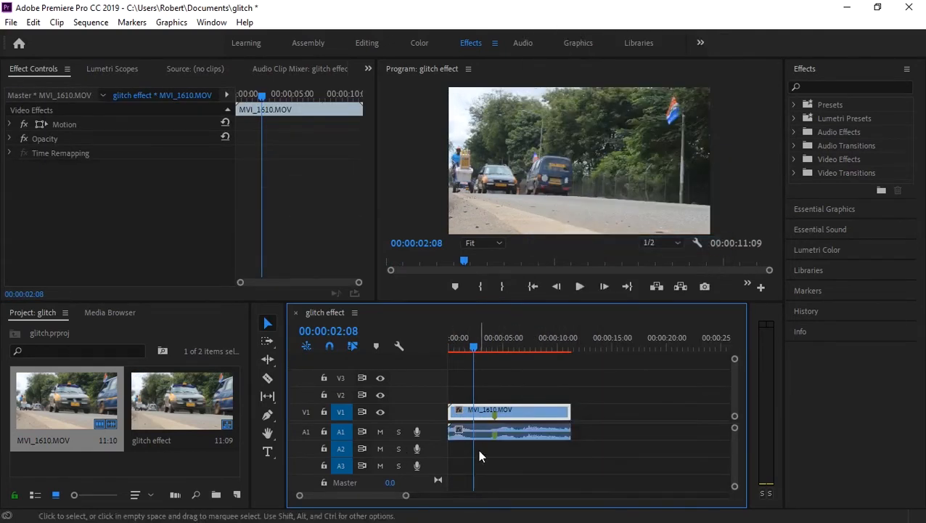
pyautogui.click(575, 435)
pyautogui.click(558, 432)
pyautogui.press('Delete')
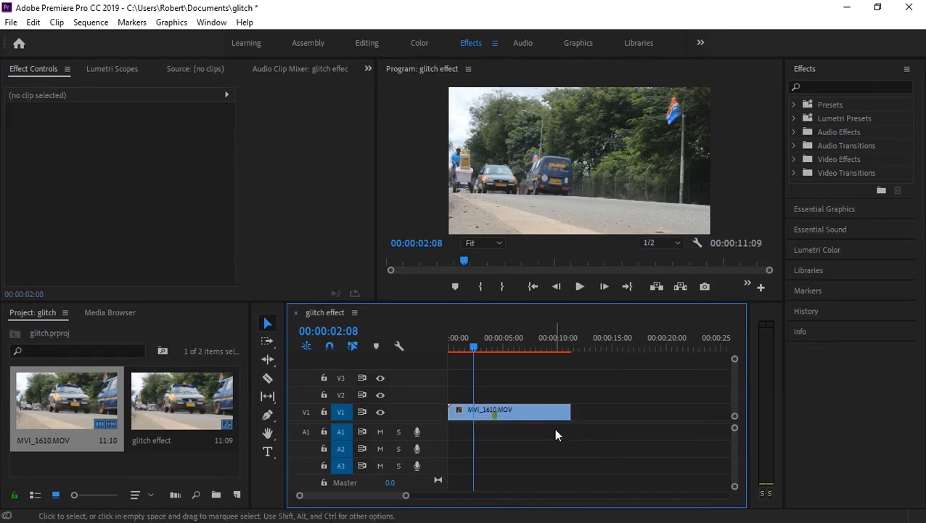
# - Play back the video-only clip from the start of the sequence
pyautogui.moveTo(473, 347); pyautogui.dragTo(405, 361)
pyautogui.press('space')
pyautogui.press('space')
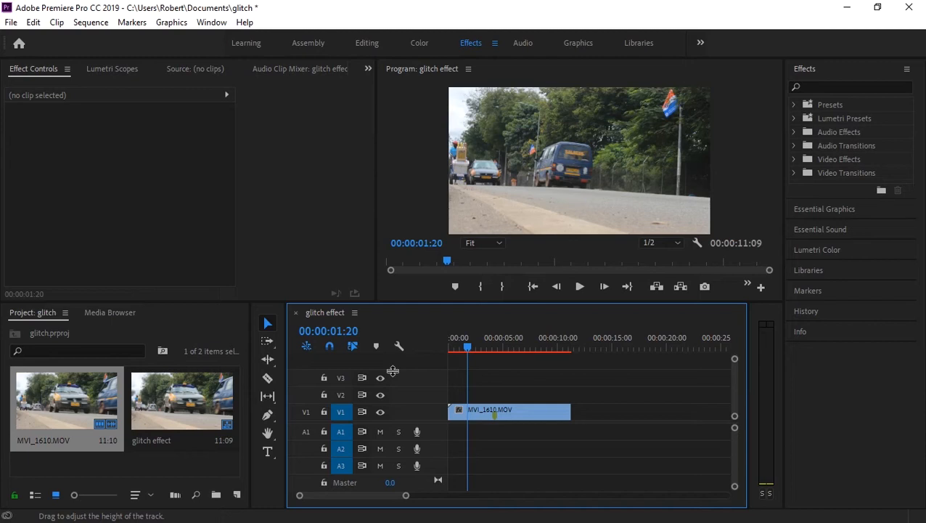
# - Find the Color Balance (RGB) effect with the search term "rgb" and apply it to the clip on V1
pyautogui.click(834, 86)
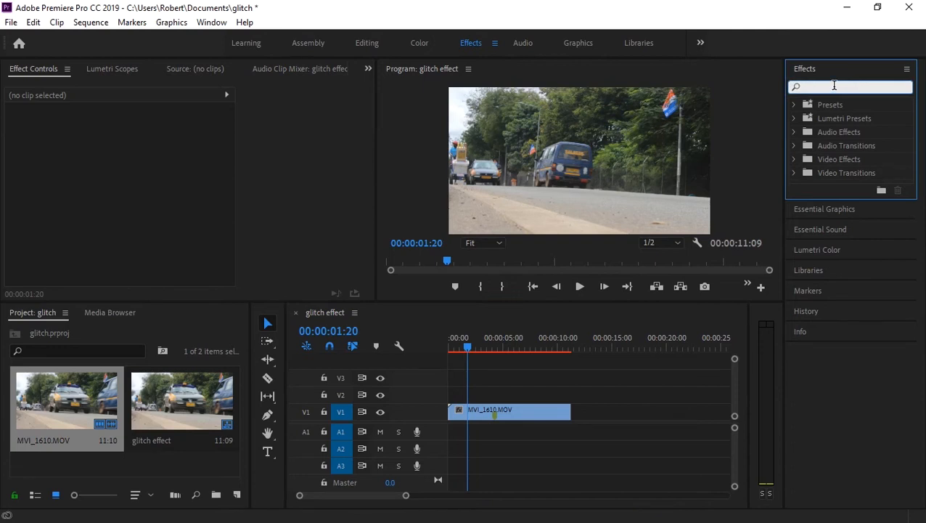
pyautogui.write('rgb')
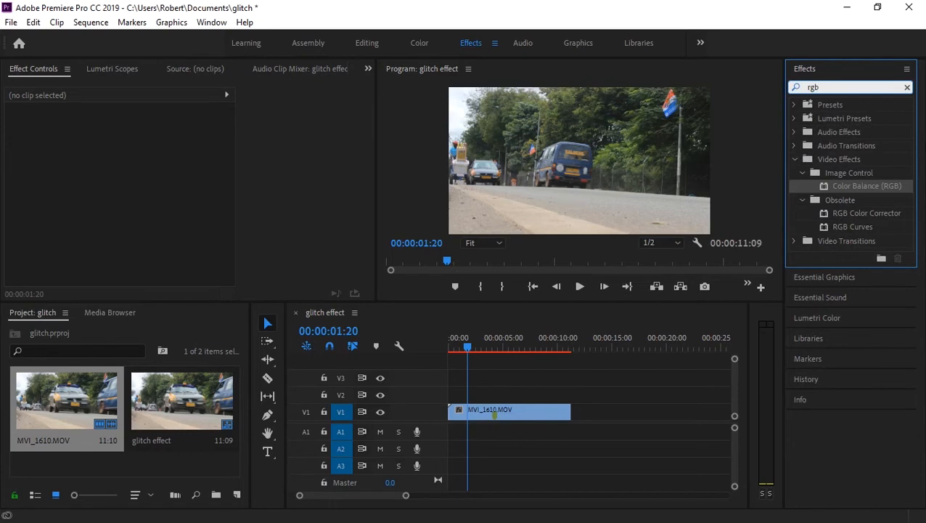
pyautogui.moveTo(855, 186); pyautogui.dragTo(521, 418)
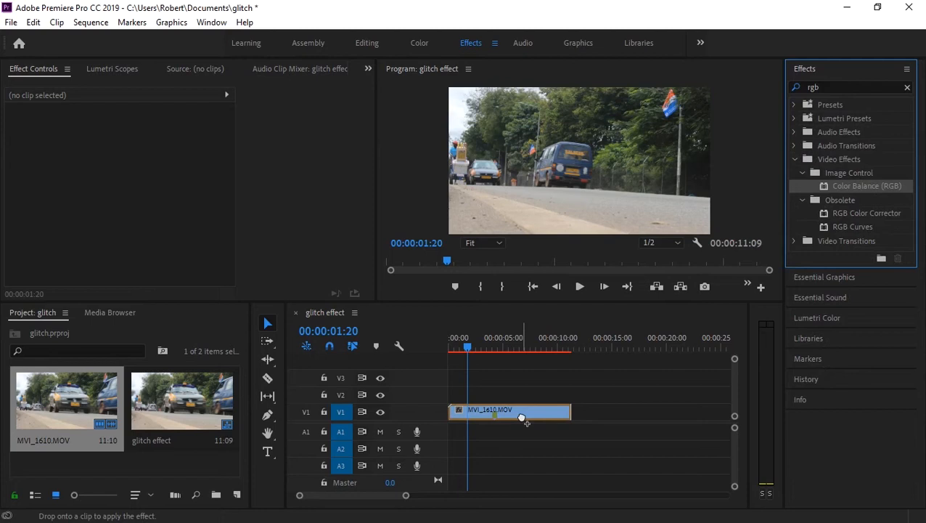
pyautogui.moveTo(521, 418); pyautogui.dragTo(521, 414)
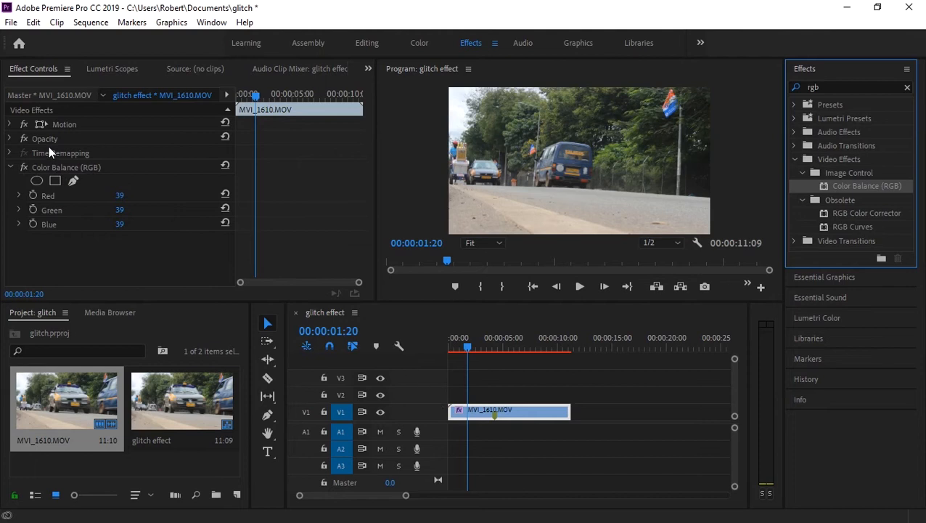
# - Set the V1 clip's Color Balance (RGB) to Red 0, Green 0 and Blue 100
pyautogui.hotkey('ctrl', 's')
pyautogui.click(120, 198)
pyautogui.moveTo(120, 196); pyautogui.dragTo(90, 211)
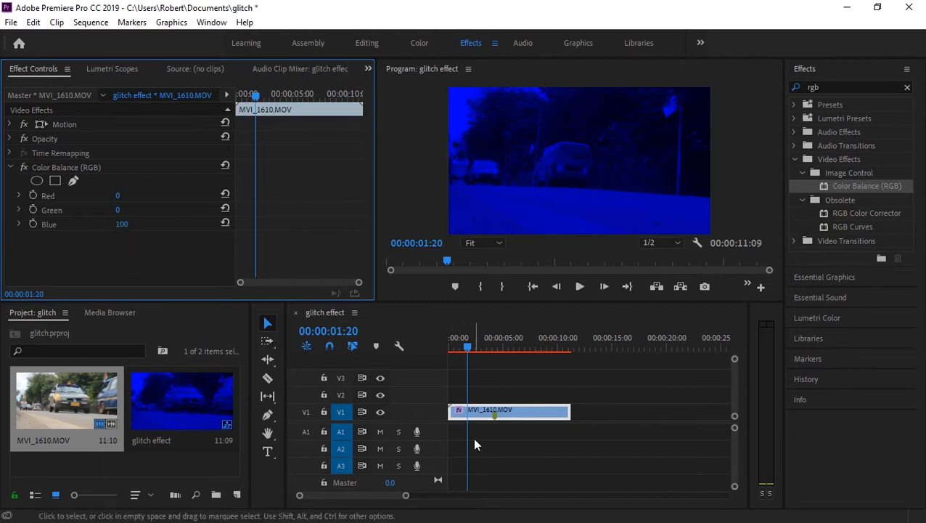
# - Duplicate the color-balanced V1 clip onto tracks V2 and V3, aligned with the original
pyautogui.click(551, 413)
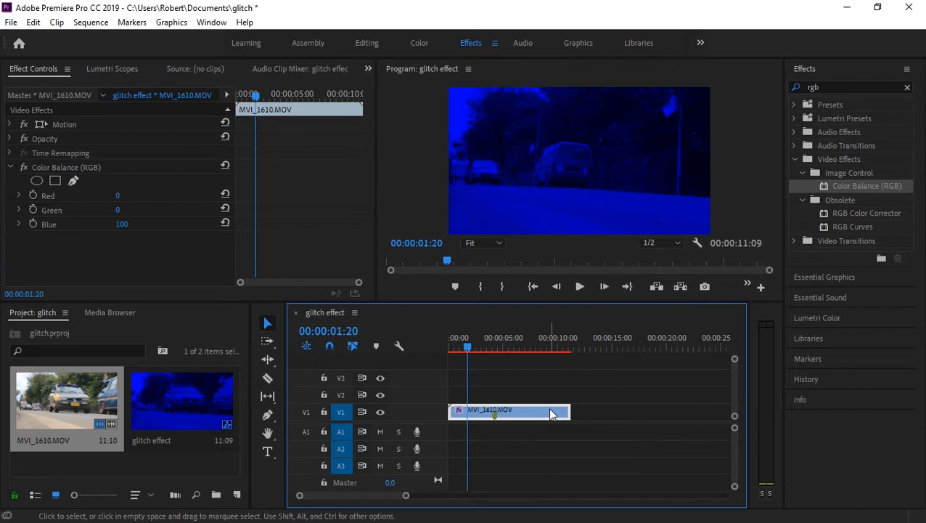
pyautogui.moveTo(551, 413); pyautogui.dragTo(543, 369)
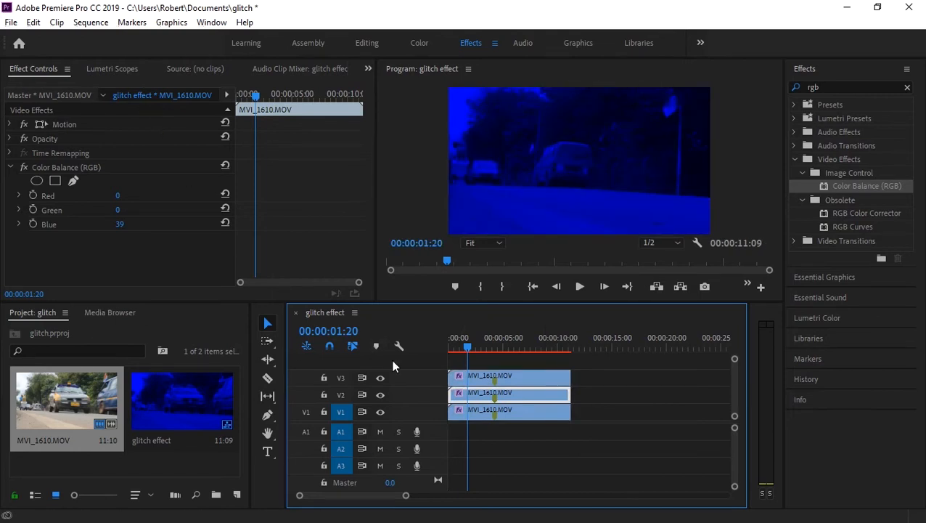
# - Set the Blue value of the bottom clip on V1 to 100 in its Color Balance (RGB) effect
pyautogui.click(557, 410)
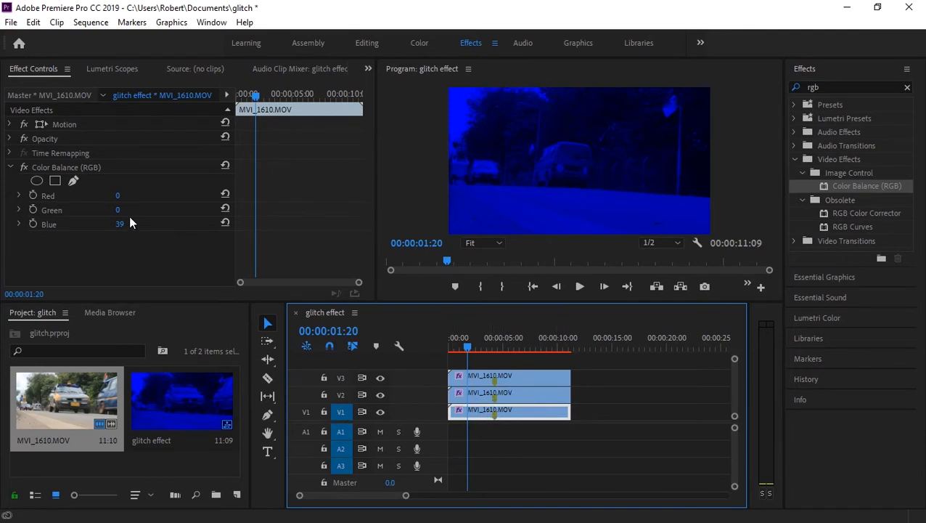
pyautogui.moveTo(125, 225); pyautogui.dragTo(153, 227)
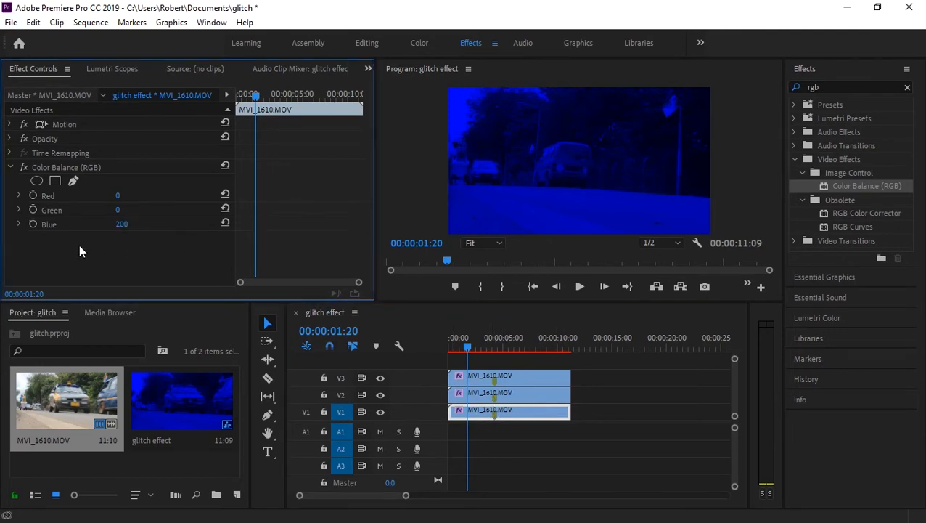
pyautogui.click(122, 225)
pyautogui.write('100')
pyautogui.press('Return')
# - Set the middle clip on V2 to Blue 0 and Green 100 in its Color Balance (RGB) effect
pyautogui.click(524, 393)
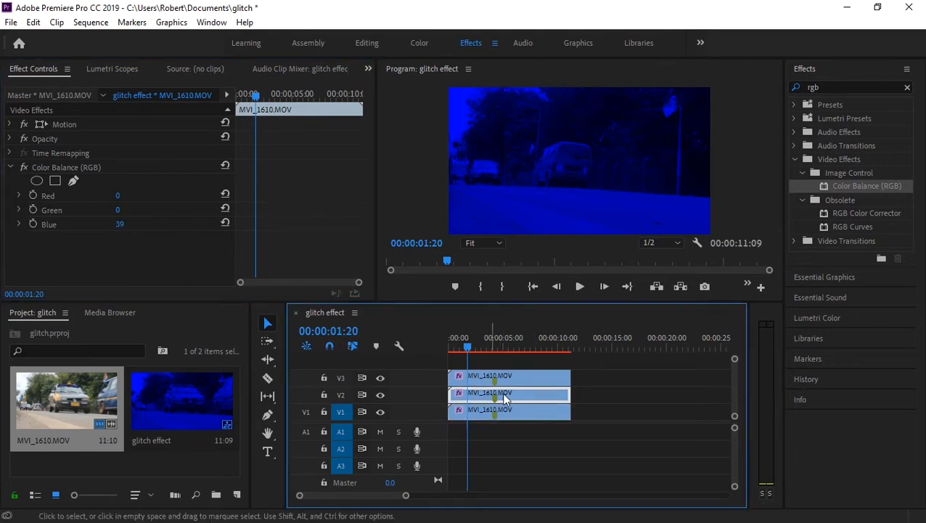
pyautogui.click(121, 224)
pyautogui.press('BackSpace')
pyautogui.write('0')
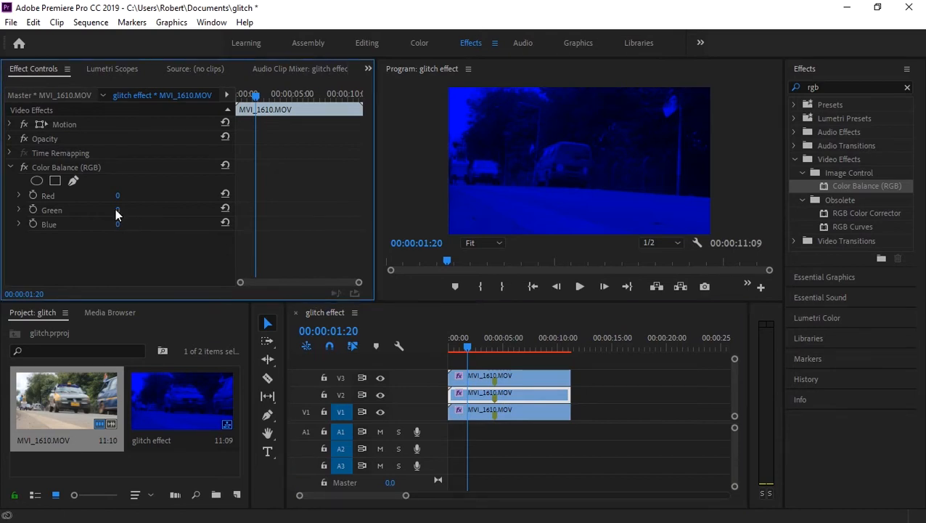
pyautogui.click(117, 210)
pyautogui.write('100')
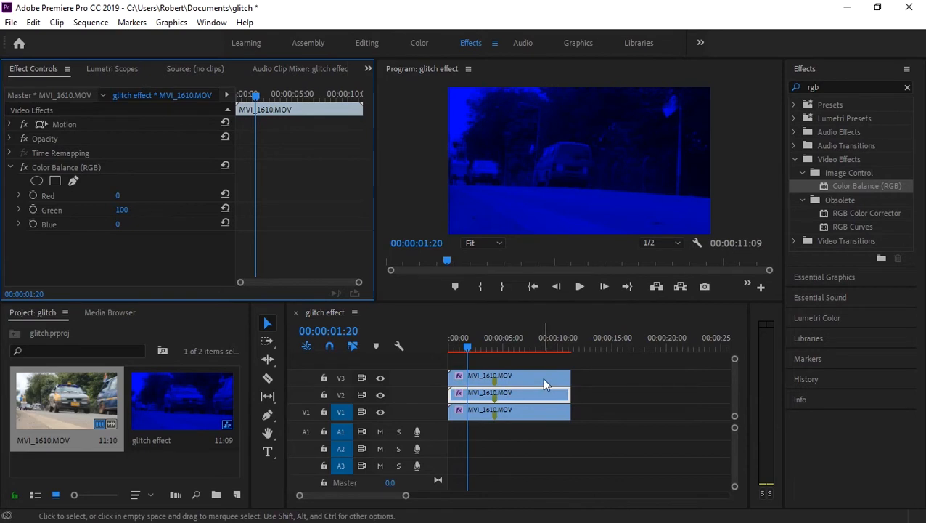
# - Set the top clip on V3 to Blue 0 and Red 100 in its Color Balance (RGB) effect
pyautogui.click(542, 376)
pyautogui.click(119, 224)
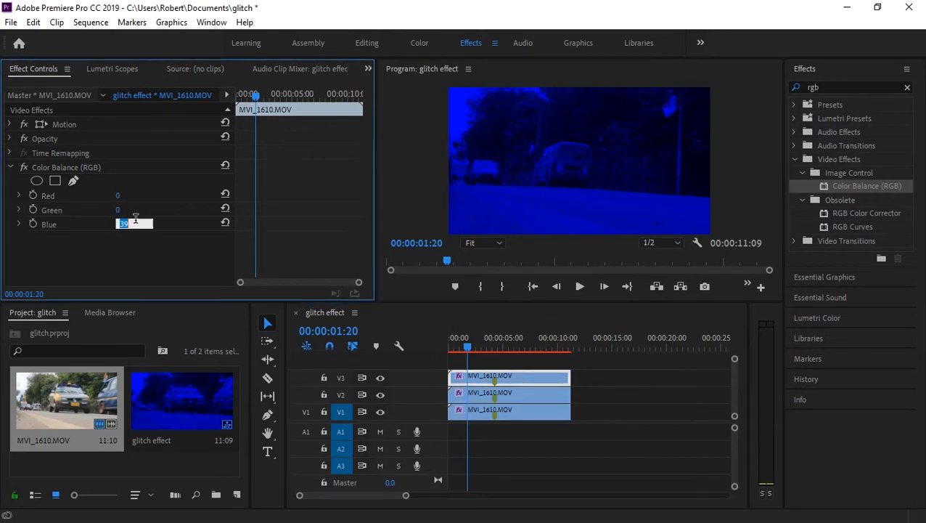
pyautogui.write('0')
pyautogui.press('Return')
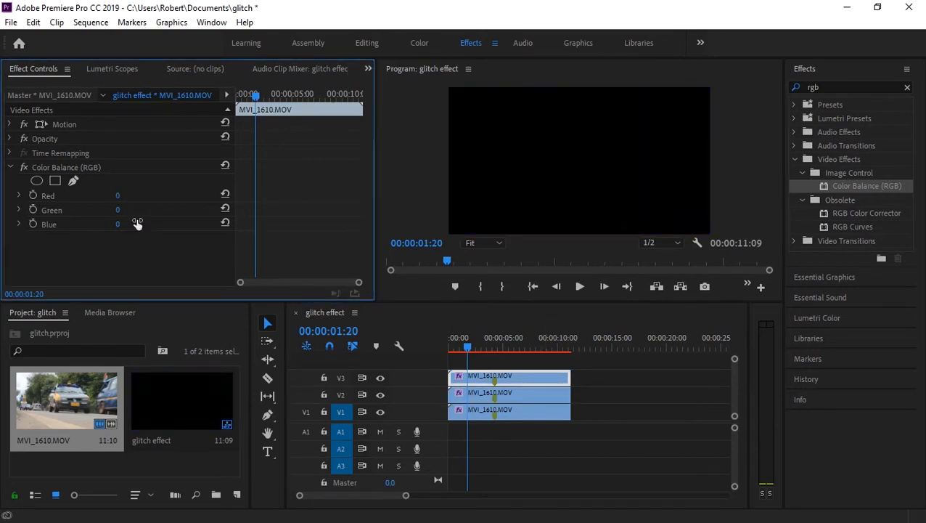
pyautogui.click(118, 195)
pyautogui.write('100')
pyautogui.press('Return')
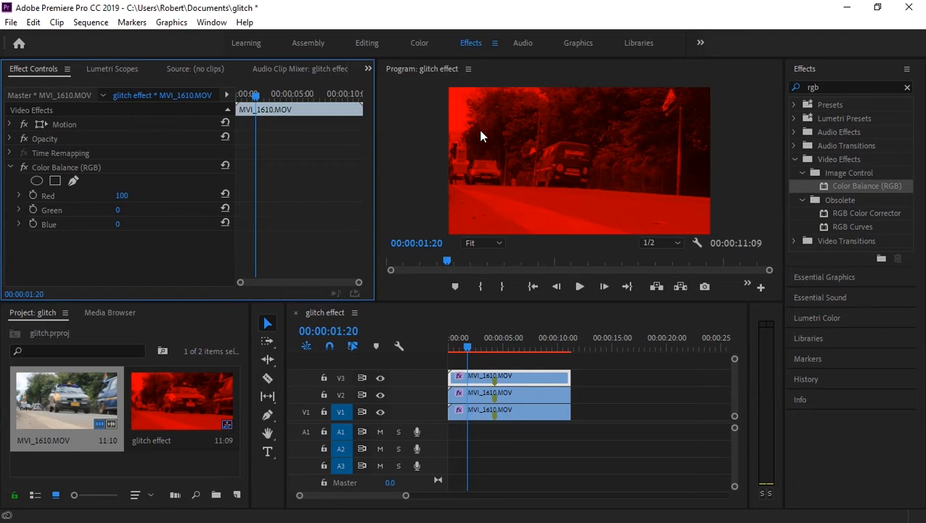
# - Play back the stacked color-balanced clips from the start of the sequence
pyautogui.moveTo(466, 347); pyautogui.dragTo(434, 353)
pyautogui.press('space')
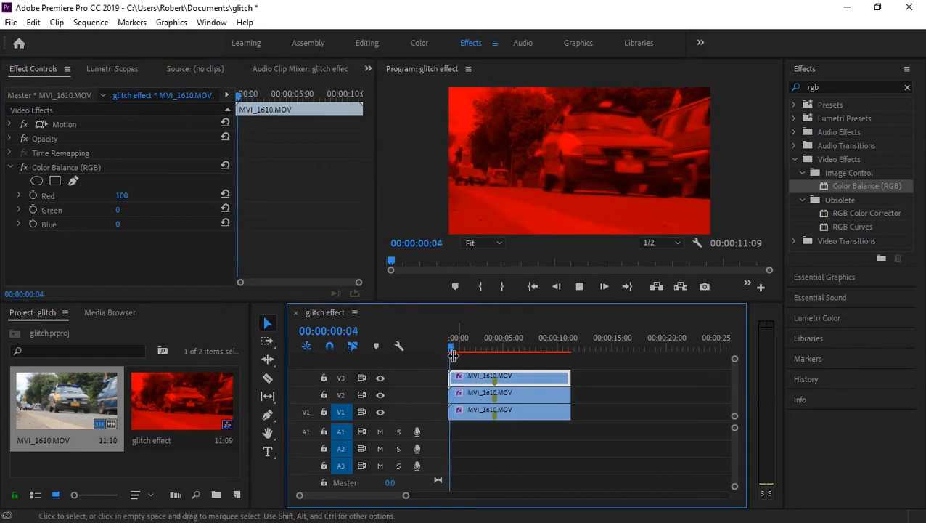
pyautogui.press('space')
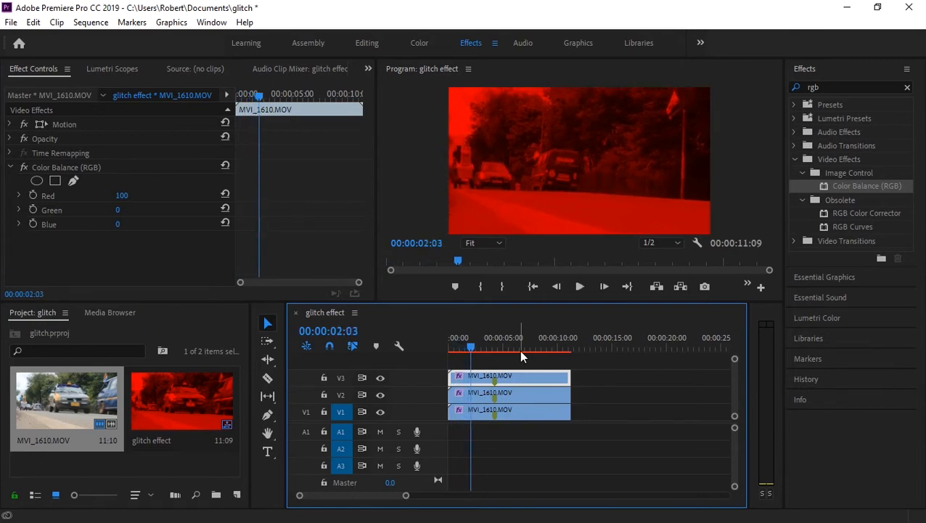
# - Change the opacity blend mode of the top clip on V3 to Screen
pyautogui.click(10, 138)
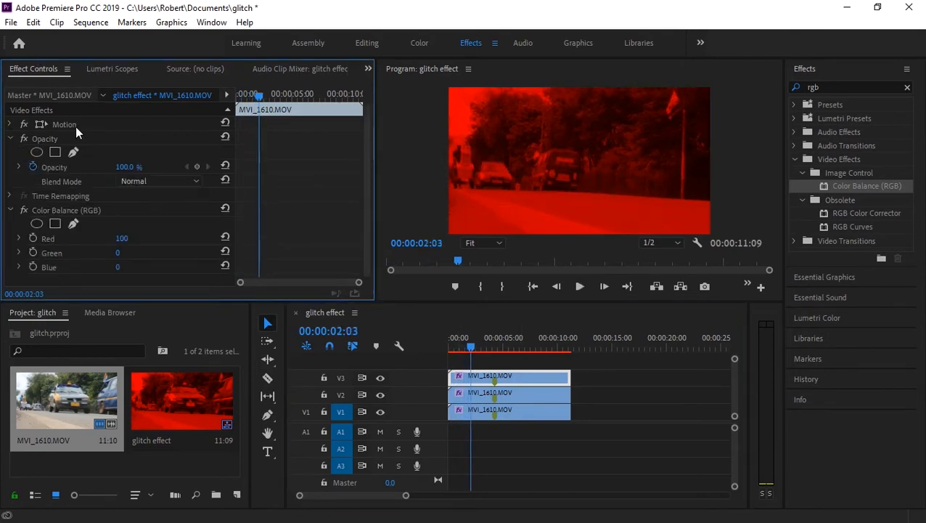
pyautogui.click(516, 379)
pyautogui.click(196, 181)
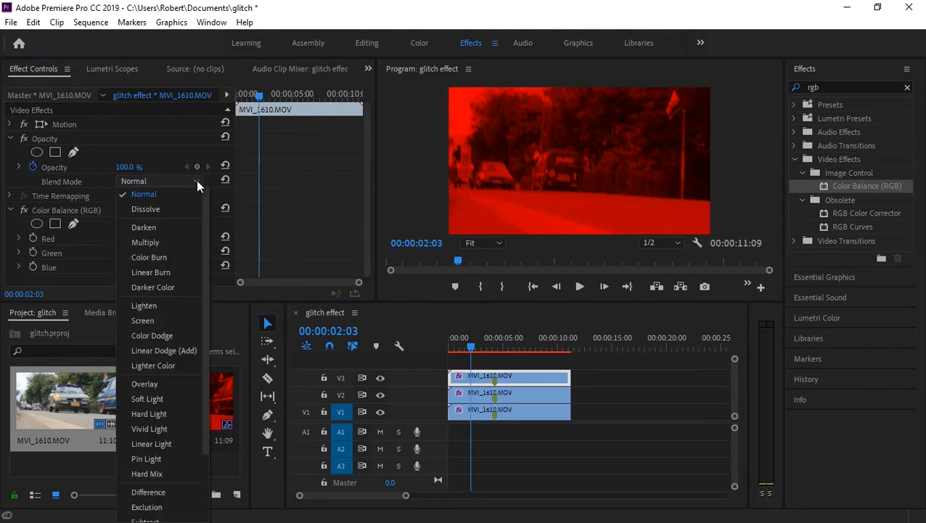
pyautogui.click(172, 320)
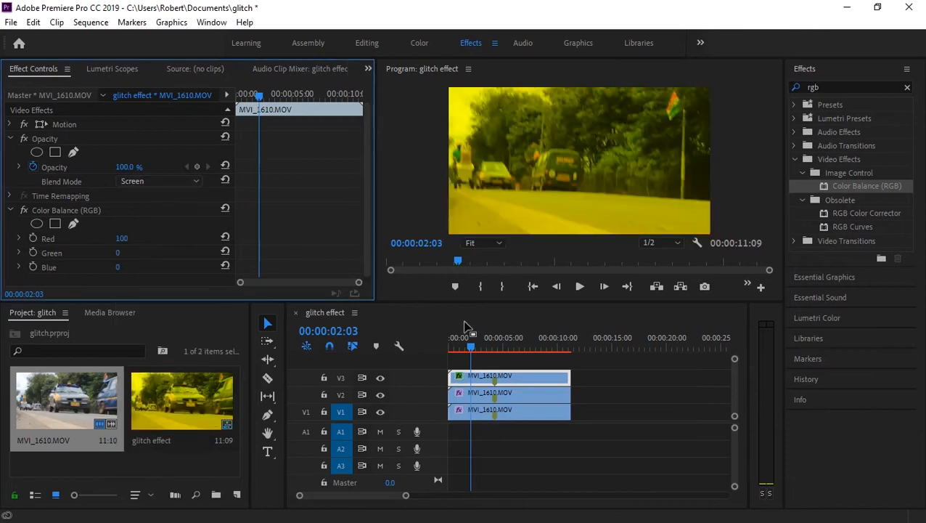
# - Change the opacity blend mode of the middle clip on V2 to Screen
pyautogui.click(523, 394)
pyautogui.click(191, 179)
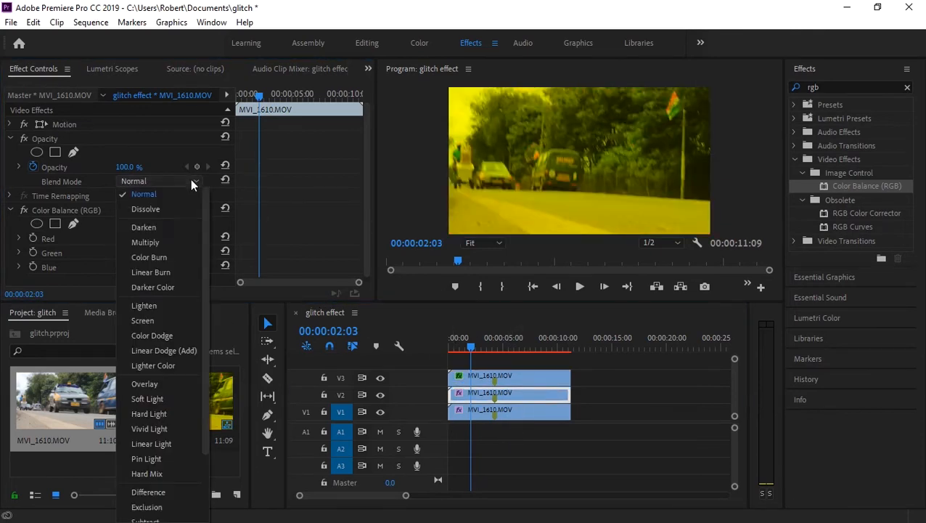
pyautogui.click(187, 321)
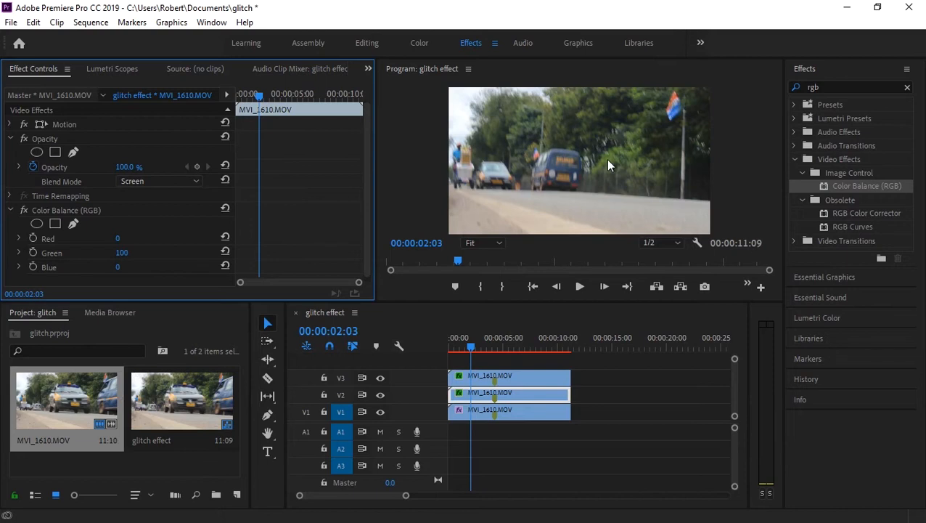
# - Lower the program preview's playback resolution to 1/4 and play back the blended clips
pyautogui.press('space')
pyautogui.press('space')
pyautogui.click(678, 242)
pyautogui.click(659, 284)
pyautogui.press('space')
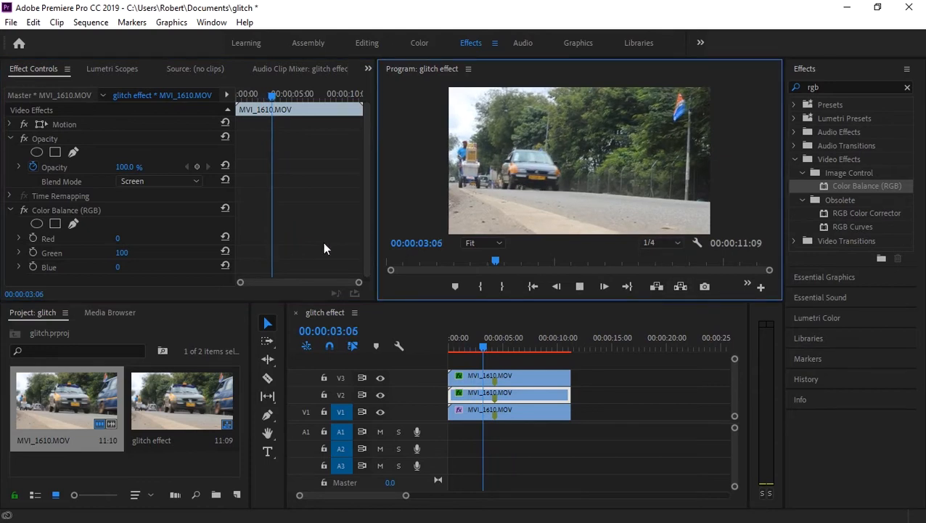
pyautogui.press('space')
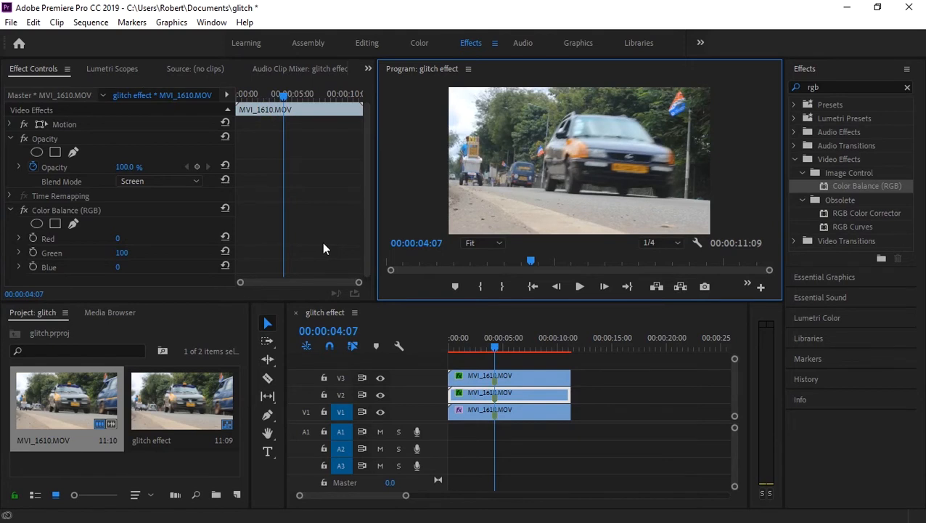
# - Place the playhead exactly on the clip marker at 00:00:04:05 in the sequence
pyautogui.press('=')
pyautogui.press('=')
pyautogui.press('=')
pyautogui.press('=')
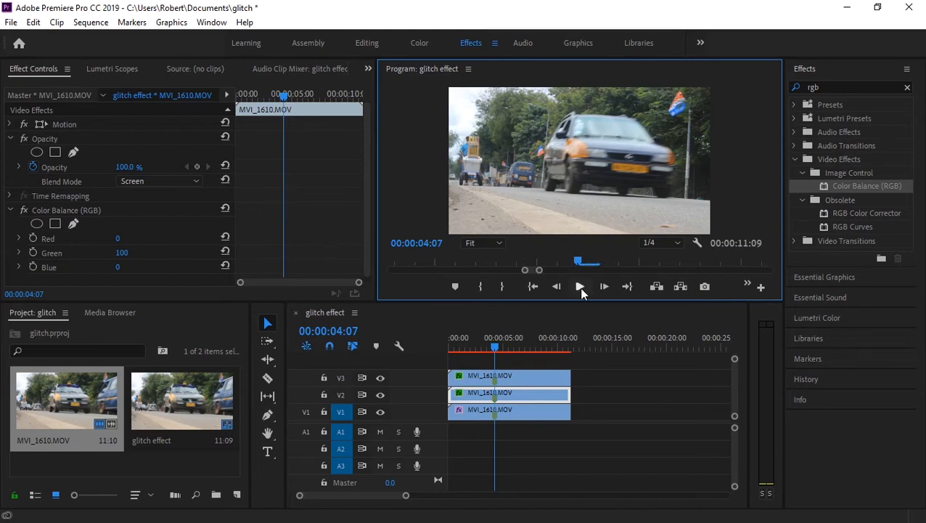
pyautogui.press('-')
pyautogui.press('-')
pyautogui.press('-')
pyautogui.press('-')
pyautogui.click(508, 325)
pyautogui.press('=')
pyautogui.press('=')
pyautogui.press('=')
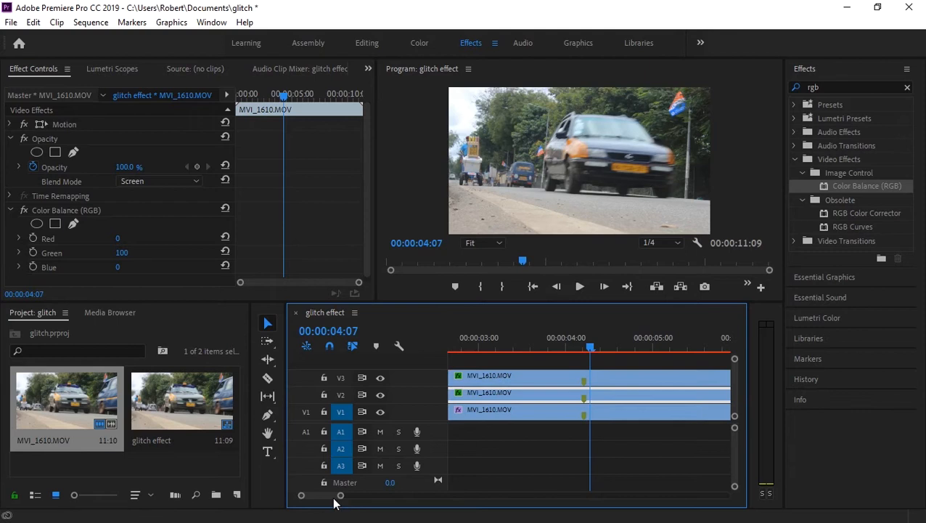
pyautogui.press('Left')
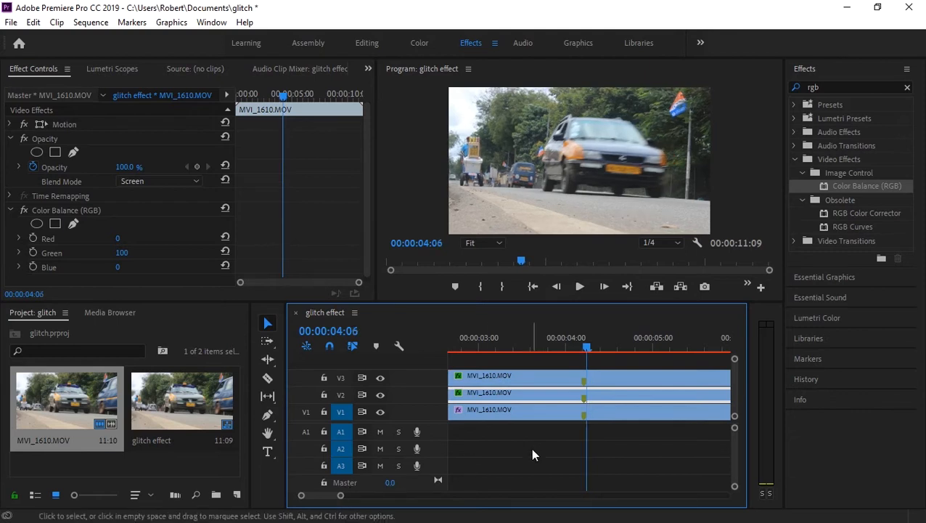
pyautogui.press('Left')
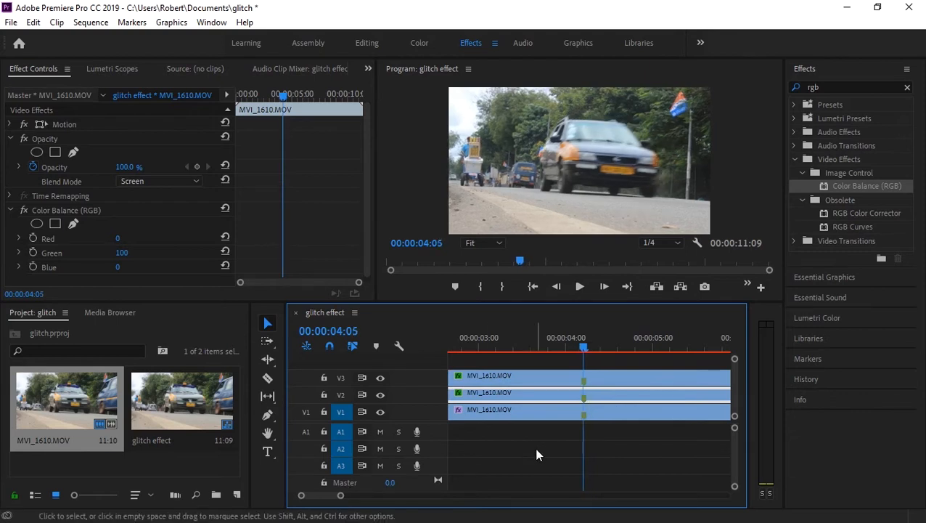
# - Select the top clip on V3 and reveal its Motion properties, with the Opacity properties collapsed
pyautogui.click(91, 238)
pyautogui.click(120, 238)
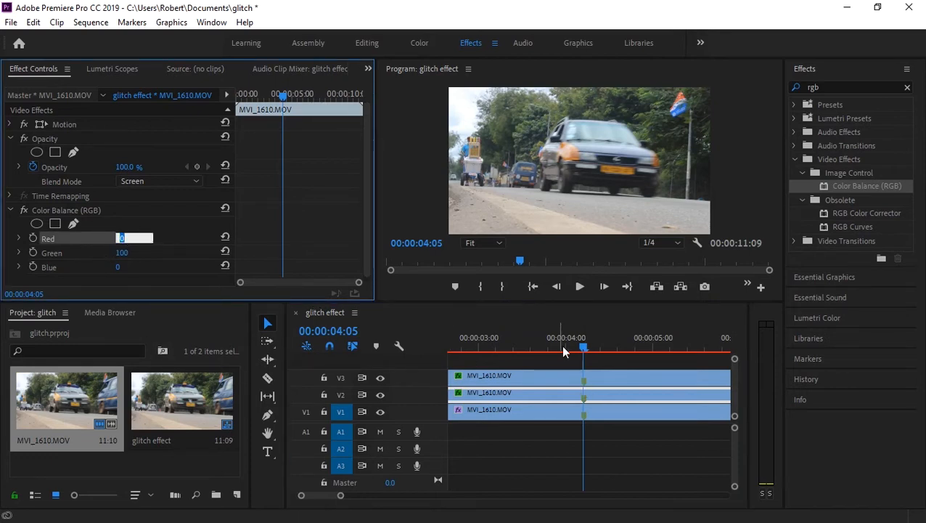
pyautogui.click(524, 379)
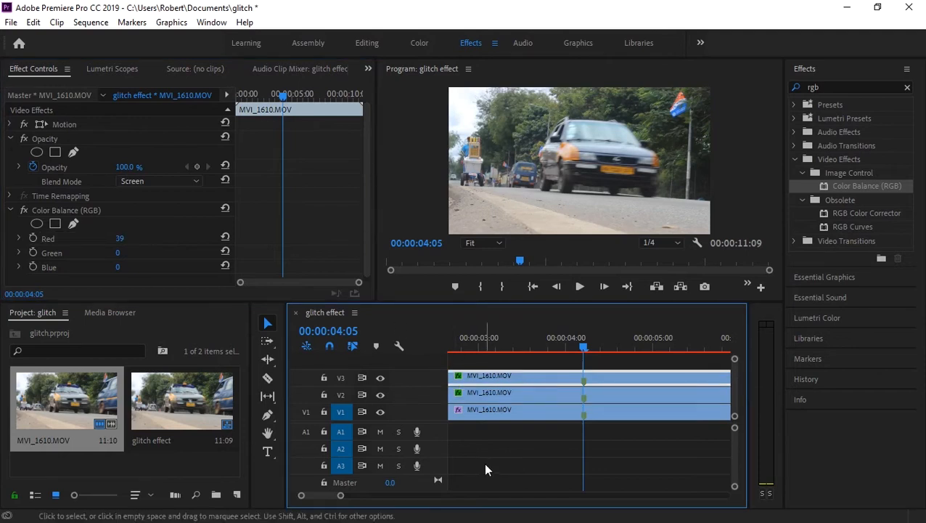
pyautogui.click(10, 138)
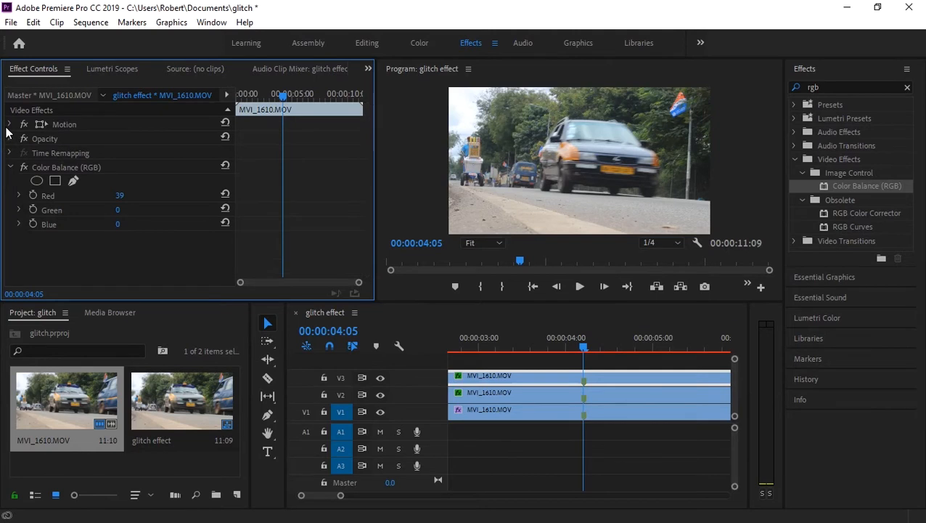
pyautogui.click(9, 124)
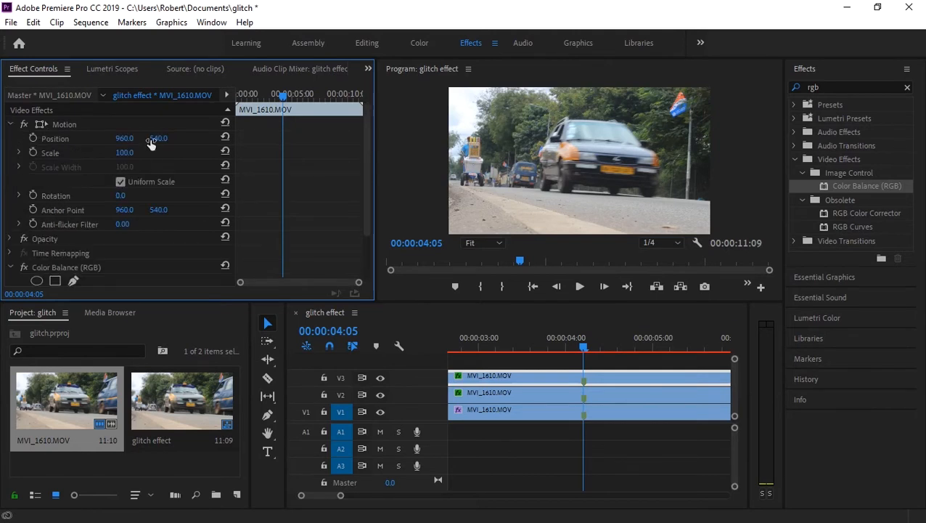
# - Try and undo a vertical offset on the V3 clip, and start Position and Scale keyframes at 00:00:04:05
pyautogui.moveTo(154, 139); pyautogui.dragTo(203, 139)
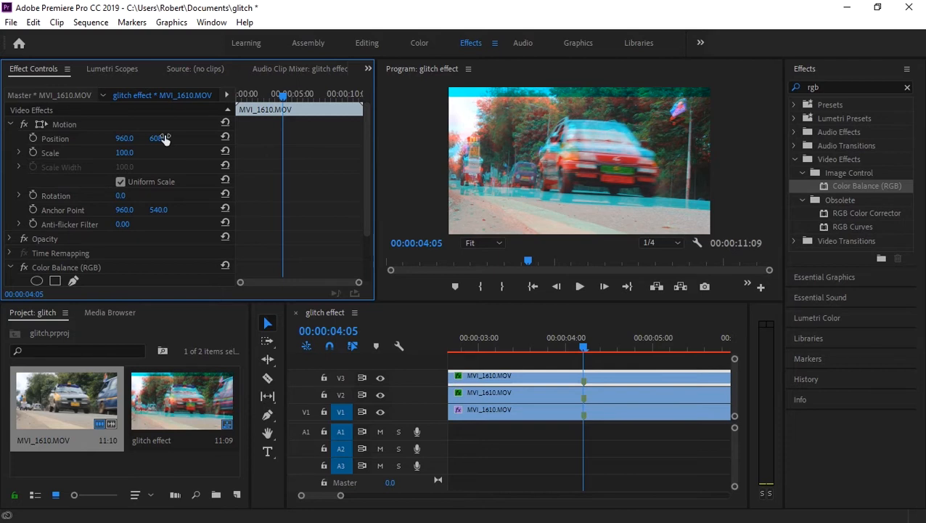
pyautogui.hotkey('ctrl', 'z')
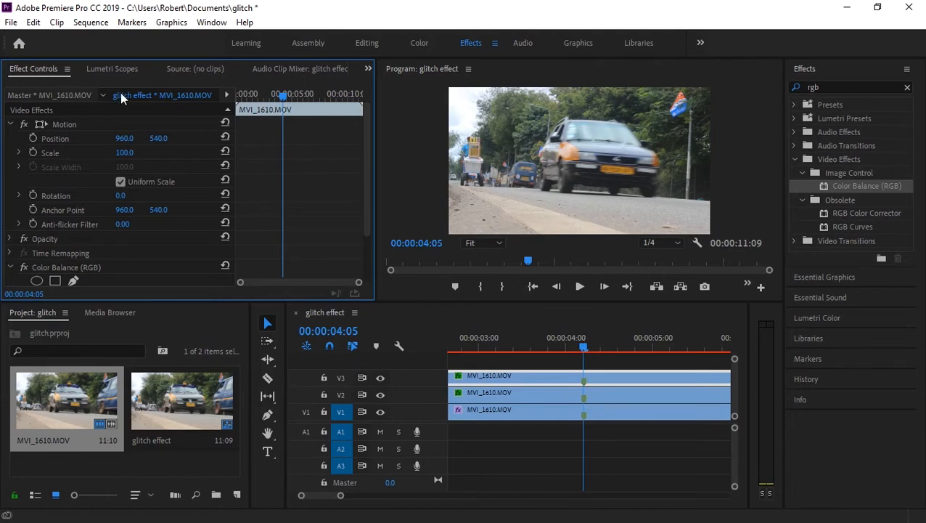
pyautogui.click(34, 138)
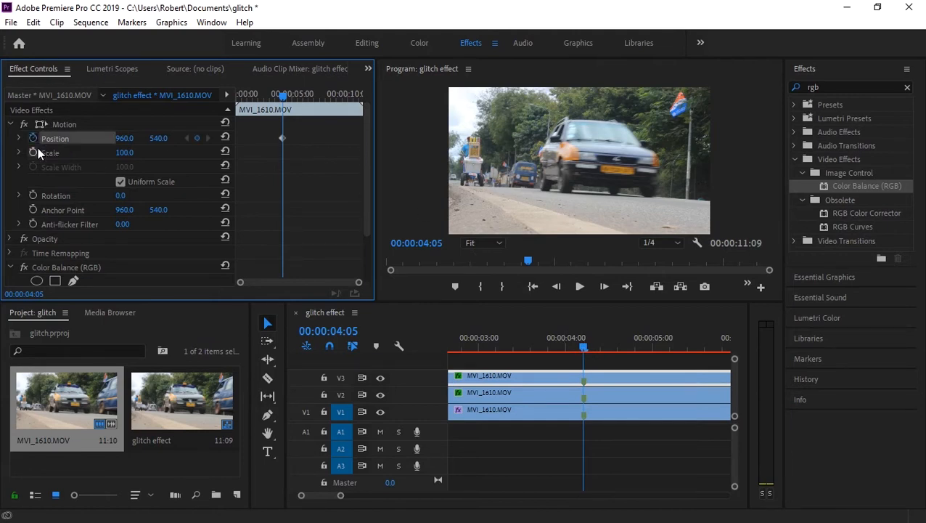
pyautogui.click(34, 152)
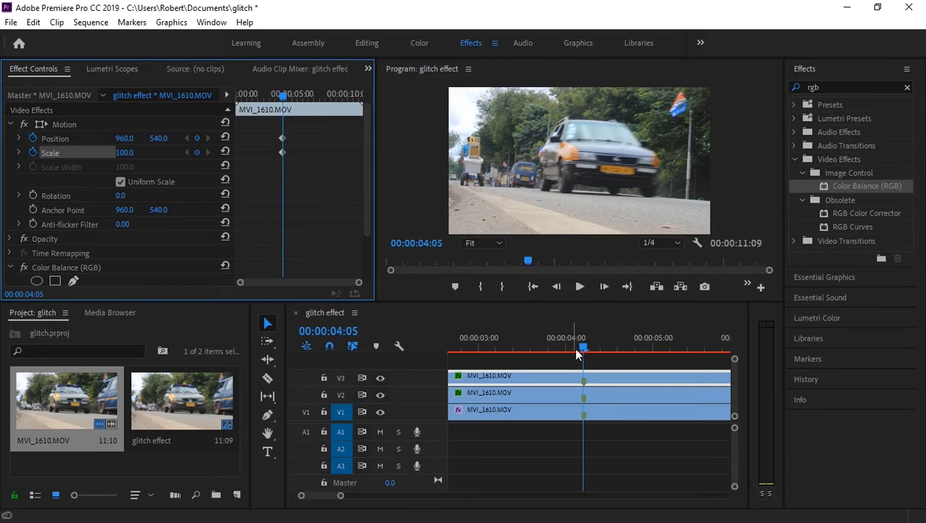
# - One frame on, at 00:00:04:06, keyframe the V3 clip's Position at 888, 588 and its Scale at 120
pyautogui.press('Right')
pyautogui.press('Left')
pyautogui.press('Right')
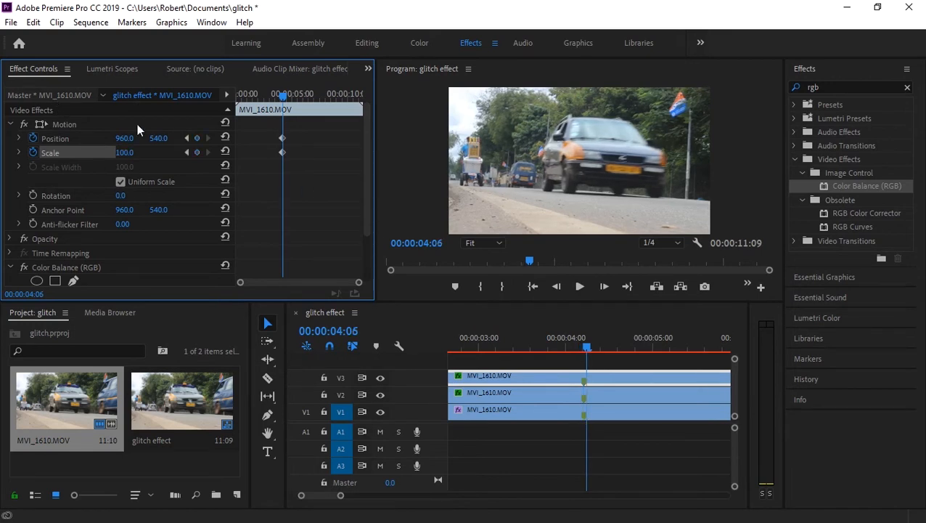
pyautogui.moveTo(158, 137); pyautogui.dragTo(193, 138)
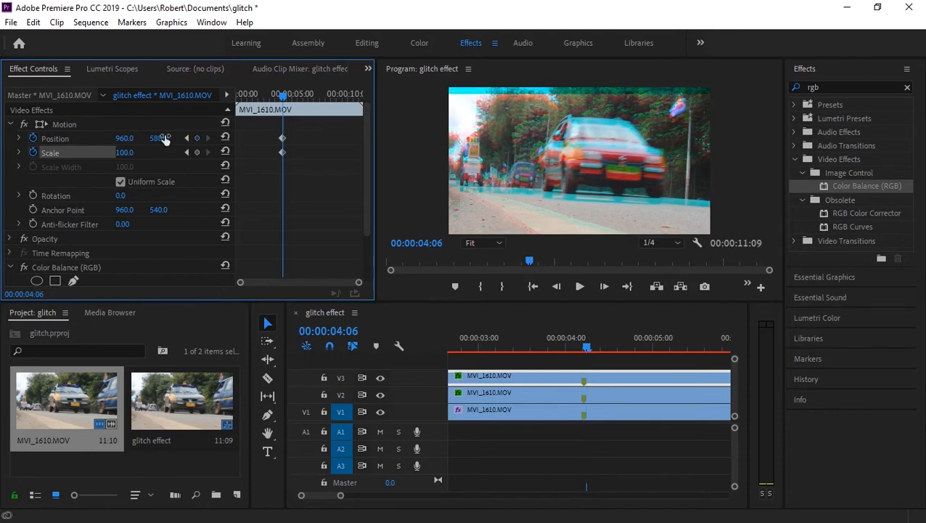
pyautogui.moveTo(126, 140); pyautogui.dragTo(74, 140)
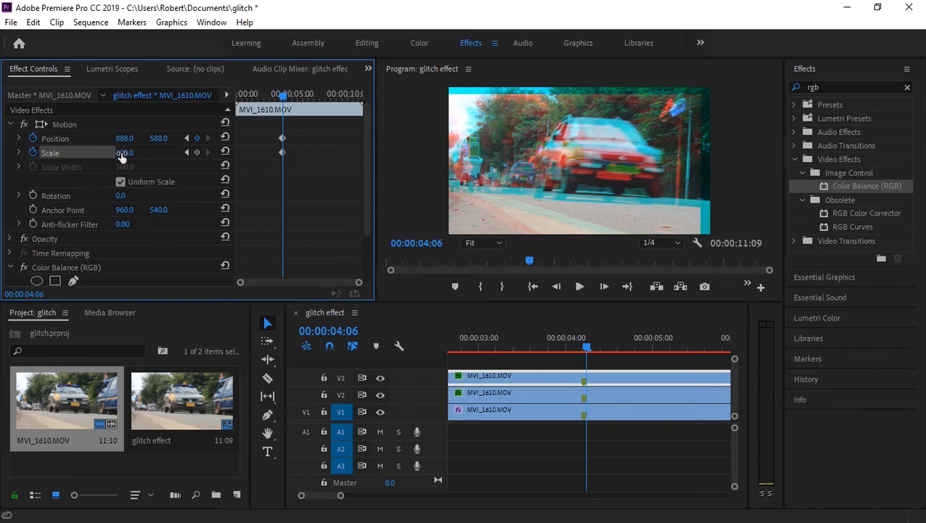
pyautogui.moveTo(124, 152); pyautogui.dragTo(139, 152)
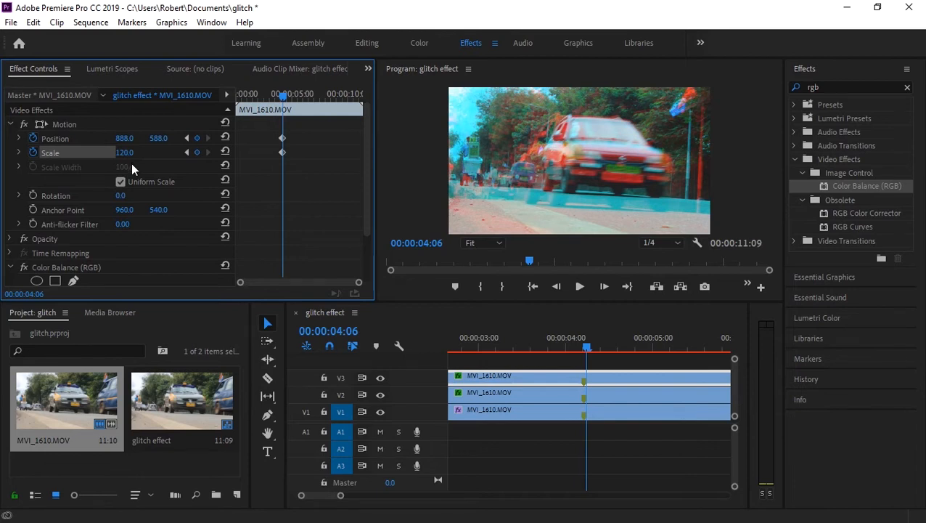
# - Keyframe the V3 clip at 00:00:04:07 with vertical position 486 and Scale 112, and at 00:00:04:08 with Position 972, 631 and Scale 200
pyautogui.press('Right')
pyautogui.moveTo(121, 155); pyautogui.dragTo(167, 78)
pyautogui.press('Right')
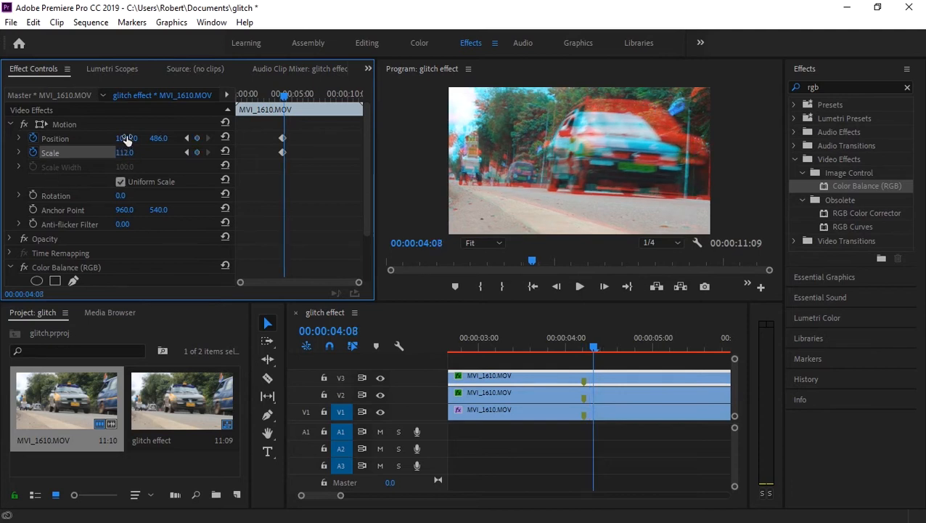
pyautogui.moveTo(126, 138); pyautogui.dragTo(74, 138)
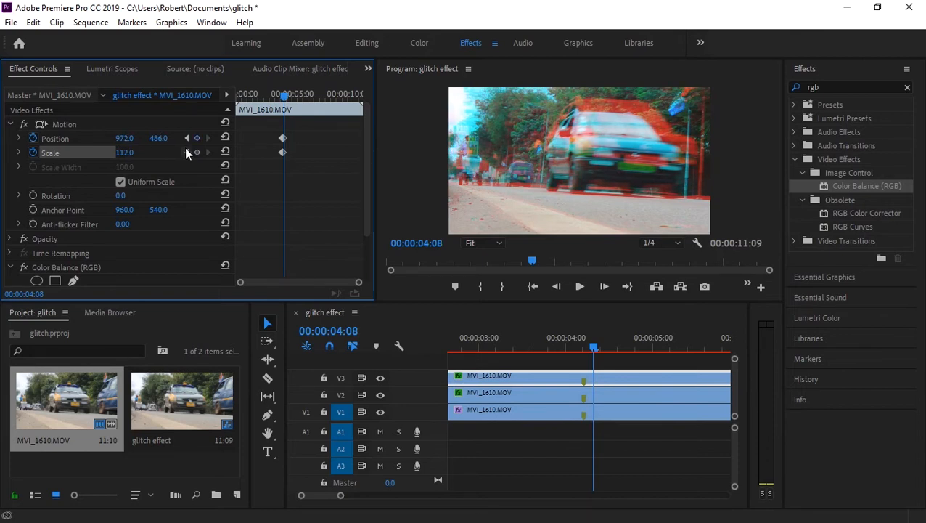
pyautogui.moveTo(125, 153); pyautogui.dragTo(222, 140)
# - At 00:00:04:09, keyframe the V3 clip's Scale at 101 and its Position at 1051, 582
pyautogui.press('Right')
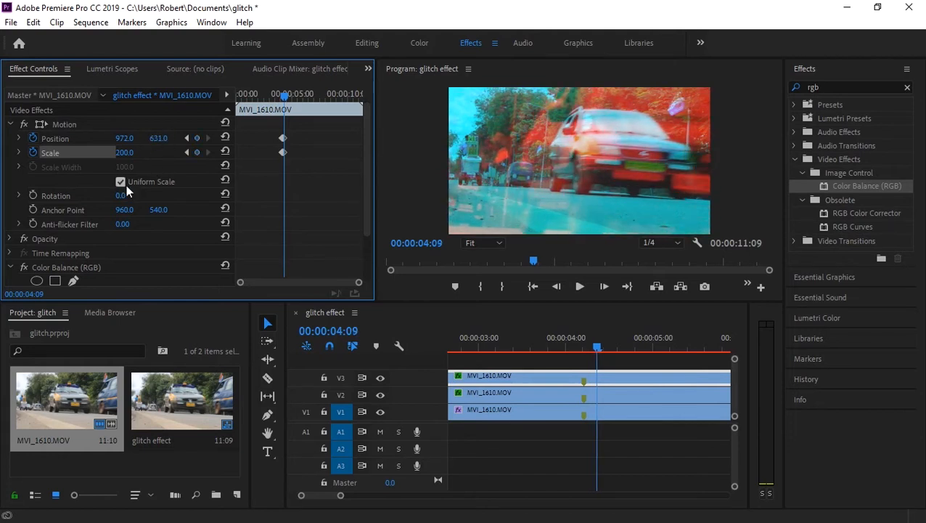
pyautogui.moveTo(125, 153); pyautogui.dragTo(53, 152)
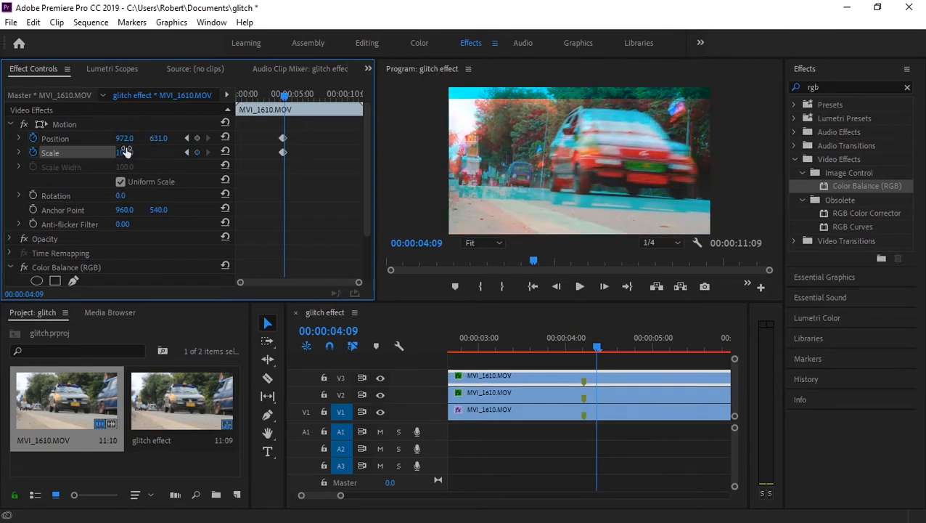
pyautogui.moveTo(124, 137); pyautogui.dragTo(183, 138)
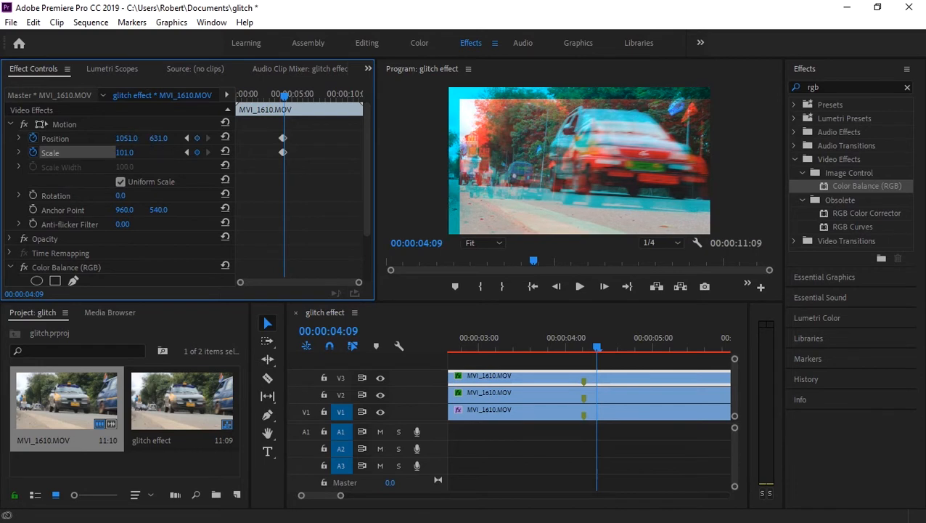
pyautogui.moveTo(158, 138); pyautogui.dragTo(123, 138)
# - At 00:00:04:10, keyframe the V3 clip's vertical position at 461 and enlarge its Scale
pyautogui.press('Right')
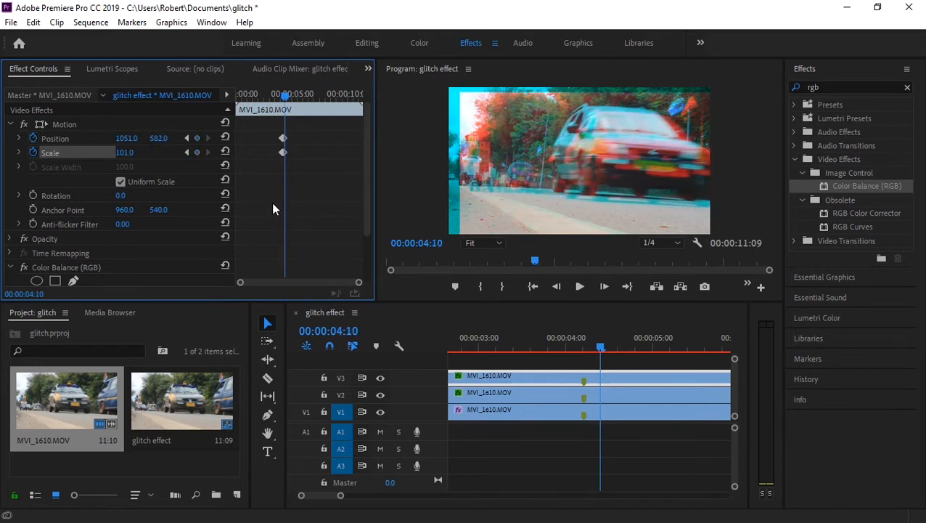
pyautogui.moveTo(158, 138); pyautogui.dragTo(70, 138)
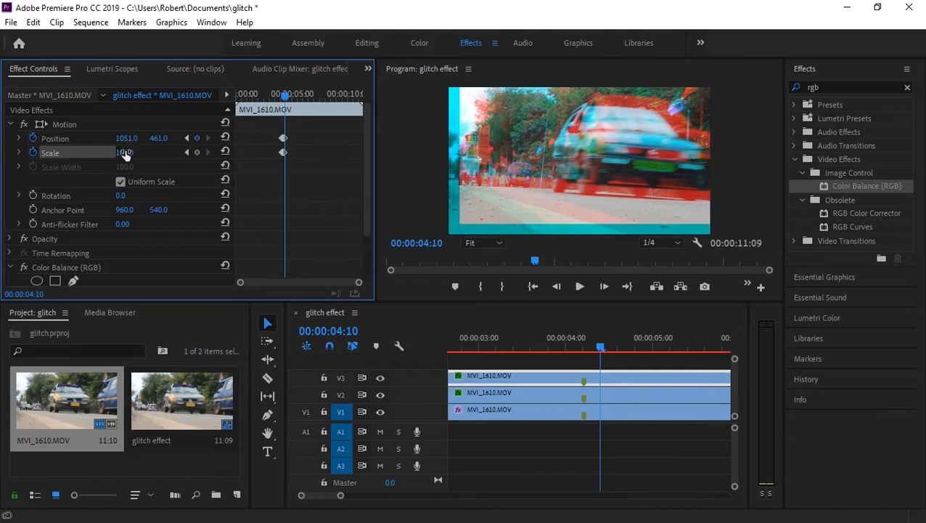
pyautogui.moveTo(122, 154); pyautogui.dragTo(200, 138)
# - At 00:00:04:12, keyframe the V3 clip's Position at 926, 687 and its Scale at 112
pyautogui.press('Right')
pyautogui.press('Right')
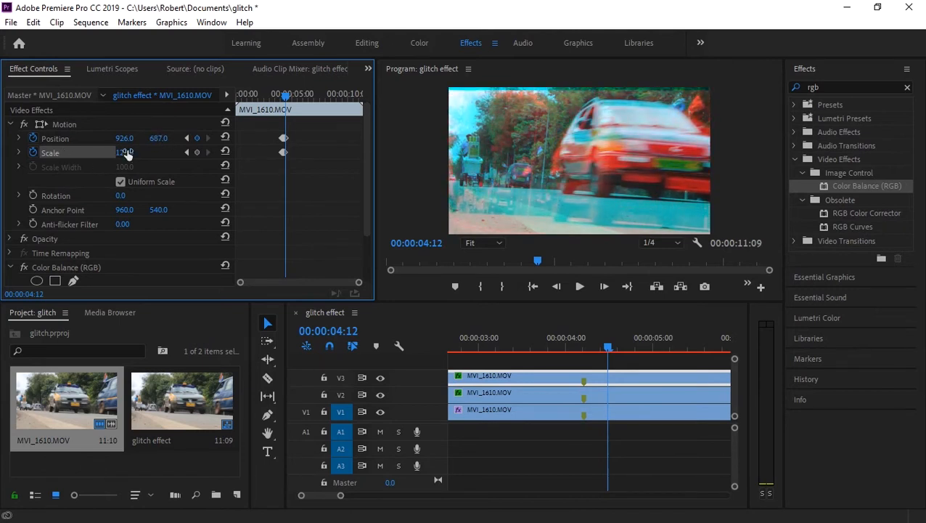
pyautogui.moveTo(141, 153)
pyautogui.mouseDown()
pyautogui.moveTo(109, 152)
pyautogui.moveTo(133, 148)
pyautogui.mouseUp()
# - Keyframe the V3 clip at 00:00:04:13 with Scale 141 and horizontal position 774, and at 00:00:04:14 with vertical position 851
pyautogui.press('Right')
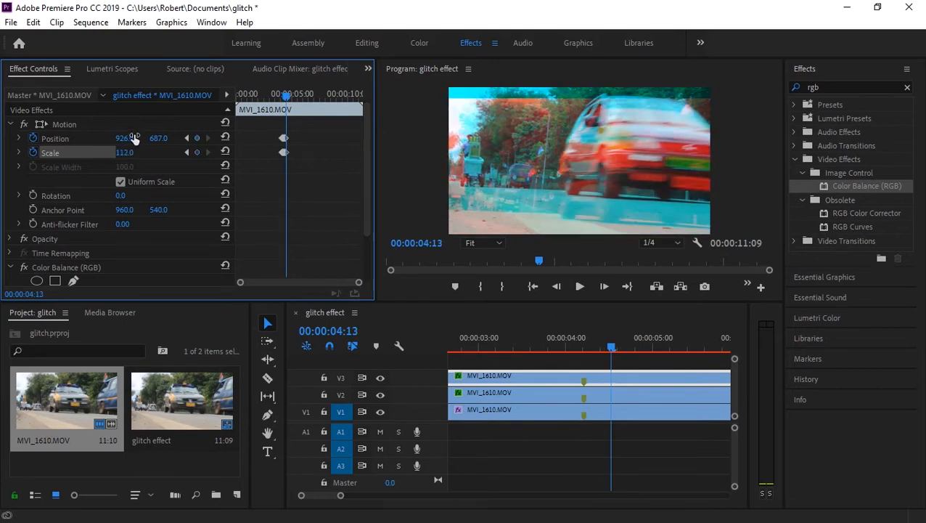
pyautogui.write('141')
pyautogui.press('Return')
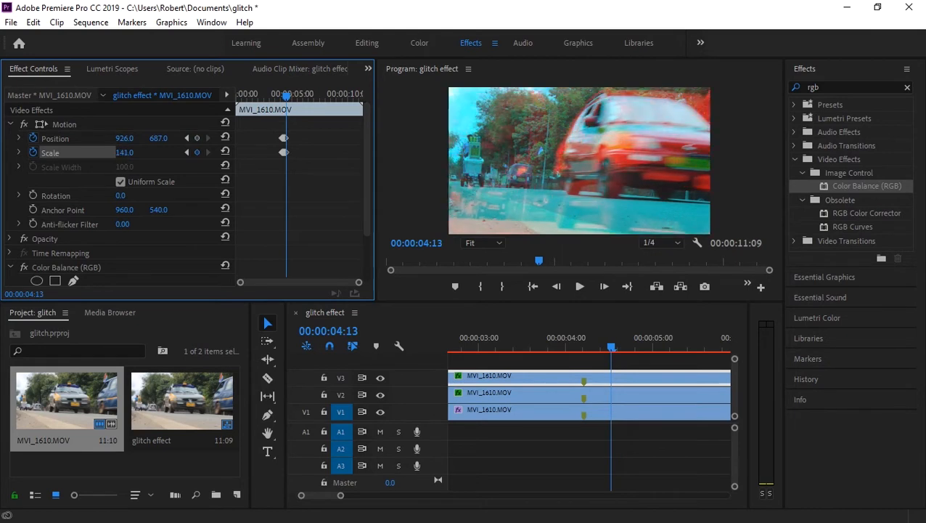
pyautogui.moveTo(123, 139); pyautogui.dragTo(18, 139)
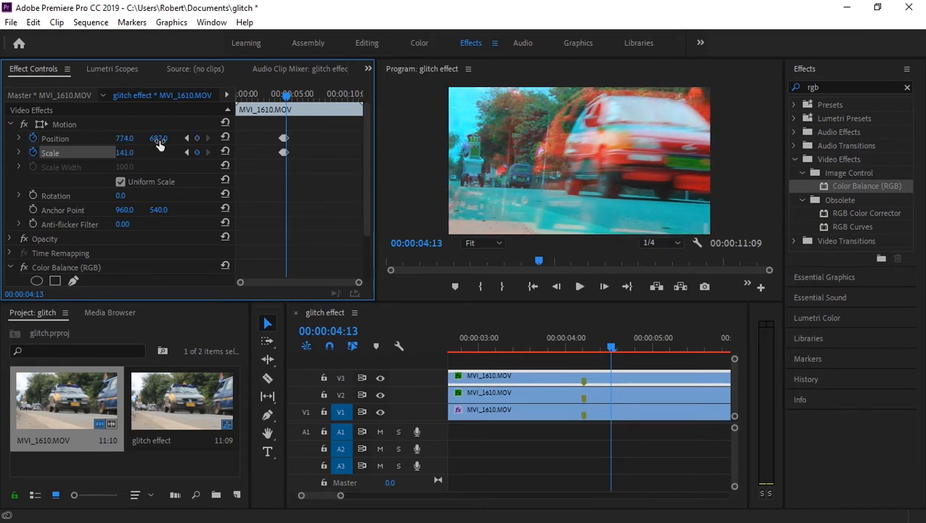
pyautogui.press('Right')
pyautogui.moveTo(156, 139); pyautogui.dragTo(277, 139)
# - Reduce the V3 clip's vertical offset from 00:00:04:15 on, and at 00:00:04:18 keyframe Position 807, 759 and Scale 100
pyautogui.press('Right')
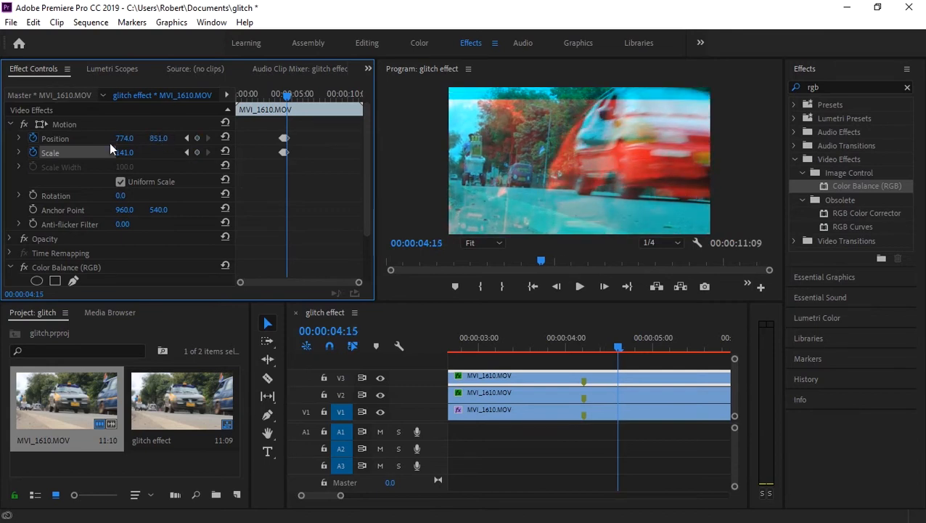
pyautogui.moveTo(158, 139); pyautogui.dragTo(120, 138)
pyautogui.press('Right')
pyautogui.press('Right')
pyautogui.press('Right')
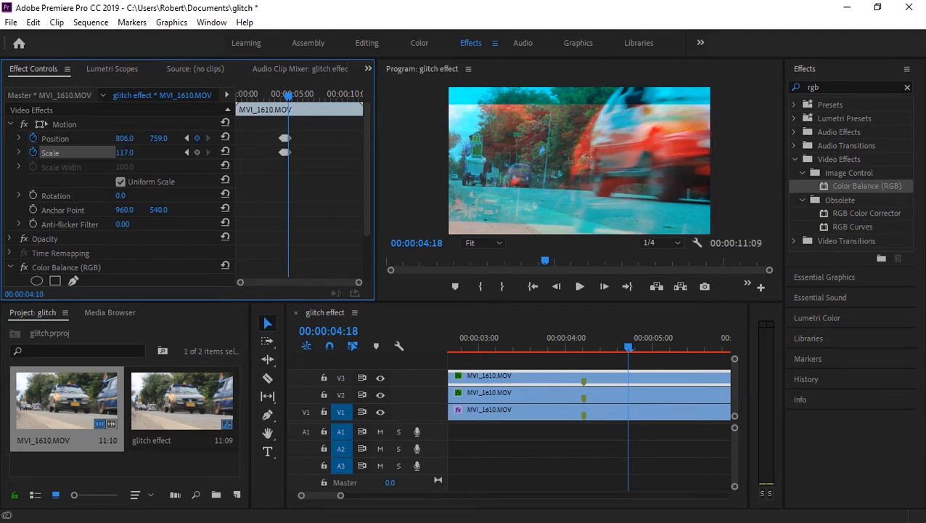
pyautogui.click(134, 151)
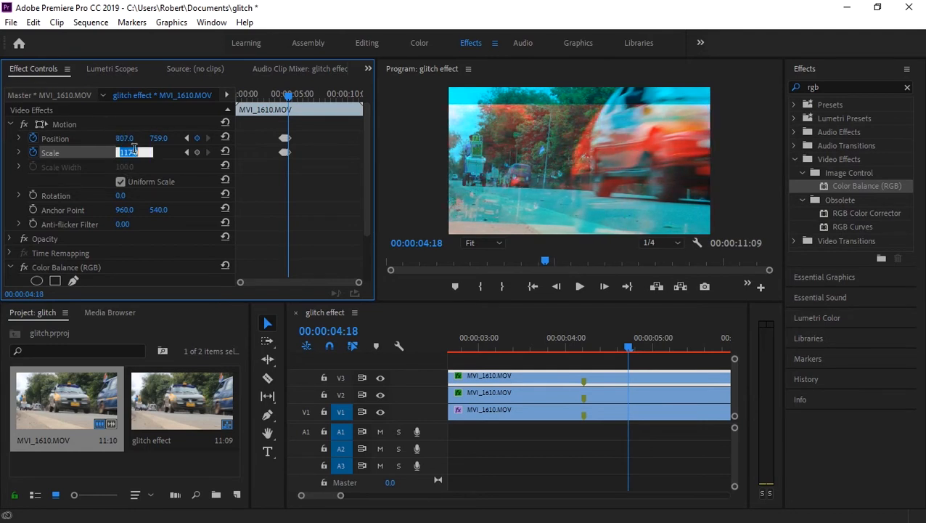
pyautogui.write('100')
pyautogui.press('Return')
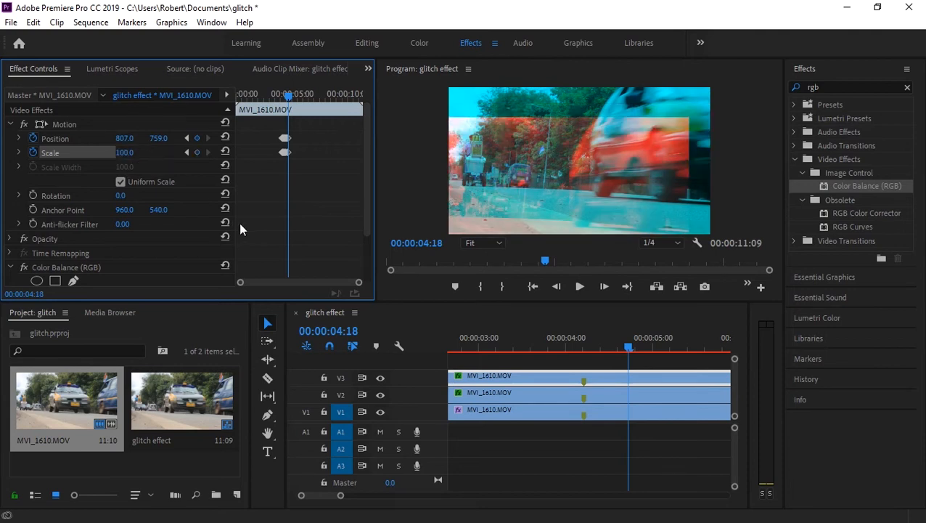
# - At 00:00:04:19, keyframe the V3 clip's Position at 882, 527
pyautogui.press('Right')
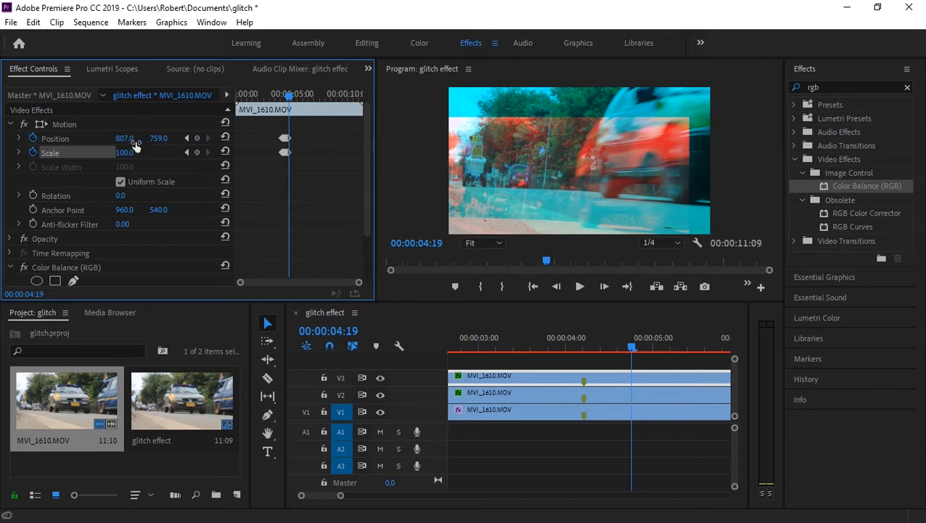
pyautogui.moveTo(120, 138); pyautogui.dragTo(151, 138)
pyautogui.moveTo(152, 138); pyautogui.dragTo(165, 164)
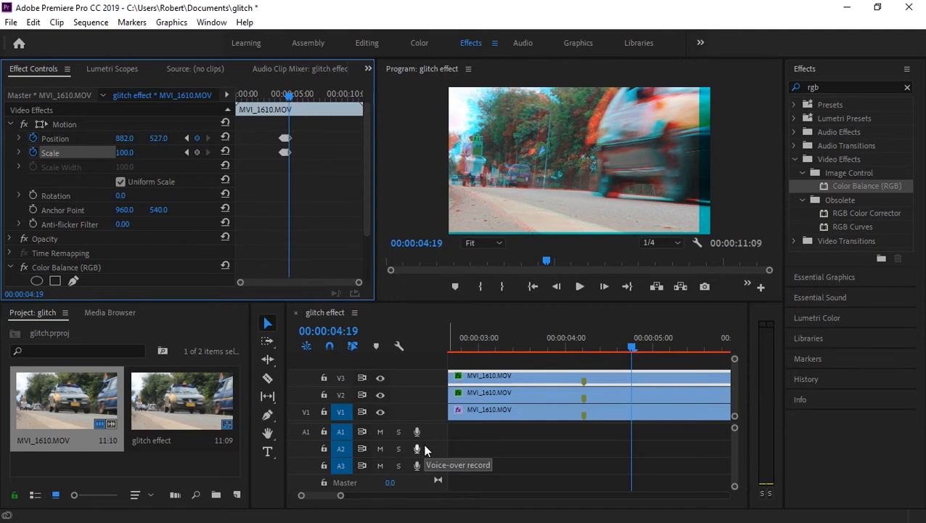
# - Step frame by frame from the marker at 00:00:04:05 to 00:00:05:07 to examine the V3 clip's glitch offsets
pyautogui.moveTo(629, 341); pyautogui.dragTo(582, 354)
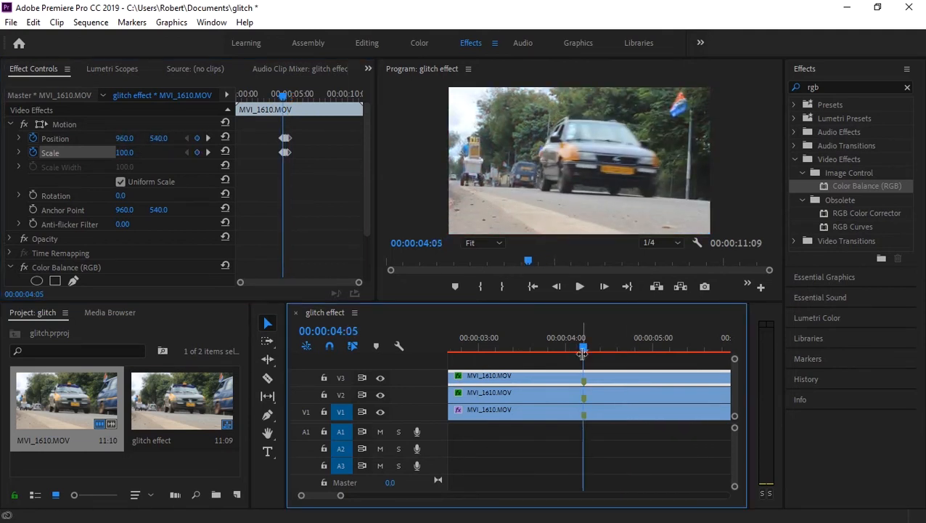
pyautogui.press('Right')
pyautogui.press('Right')
pyautogui.press('Right')
pyautogui.press('Right')
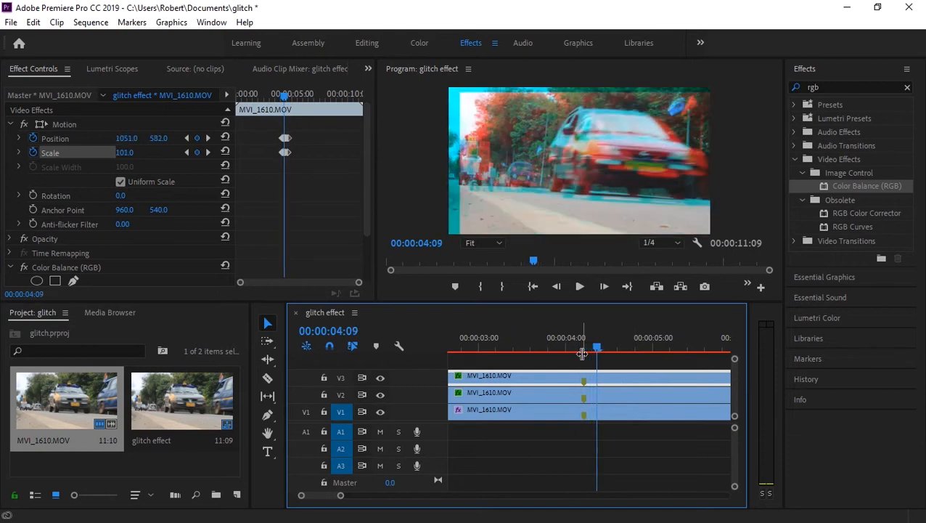
pyautogui.press('Right')
pyautogui.press('Right')
pyautogui.press('Right')
pyautogui.press('Right')
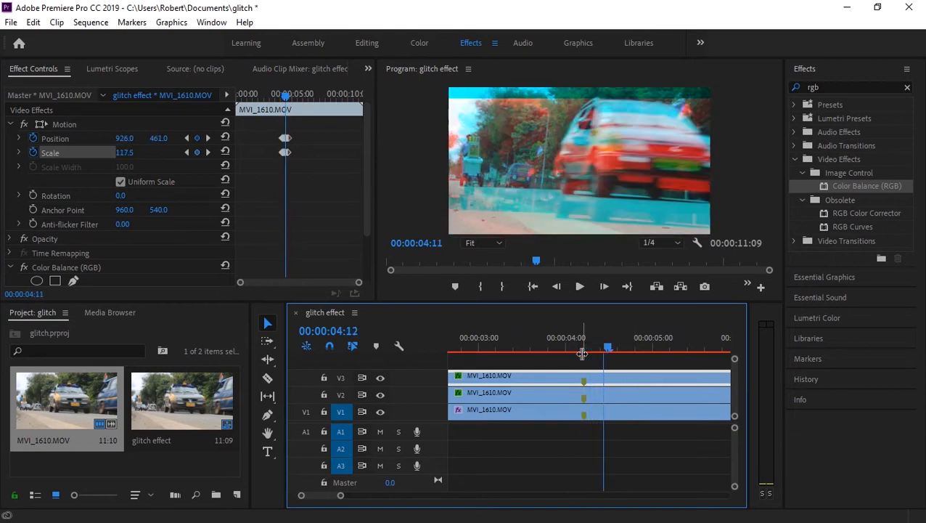
pyautogui.press('Right')
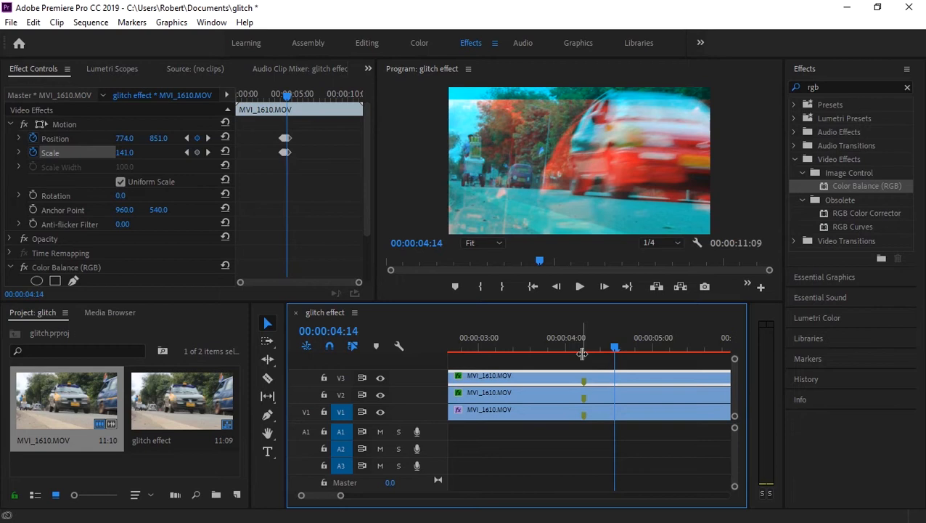
pyautogui.press('Right')
pyautogui.press('Right')
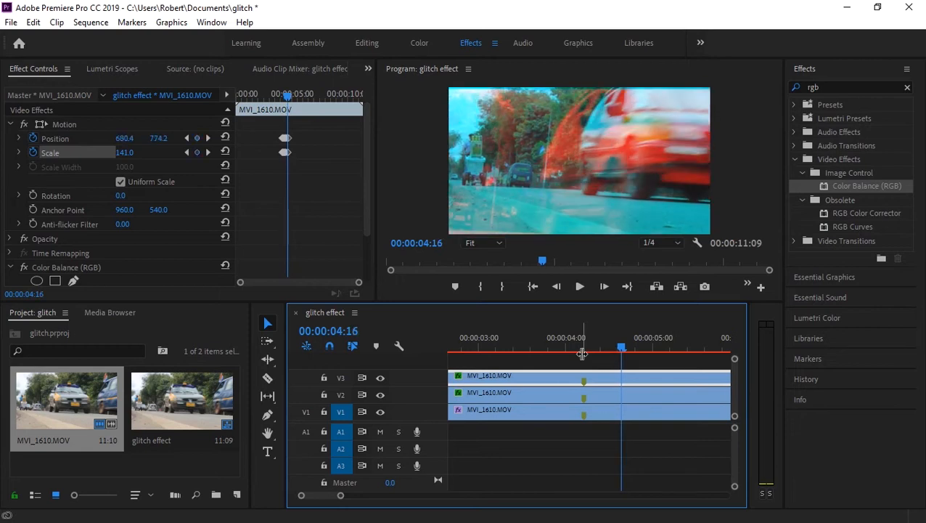
pyautogui.press('Right')
pyautogui.press('Right')
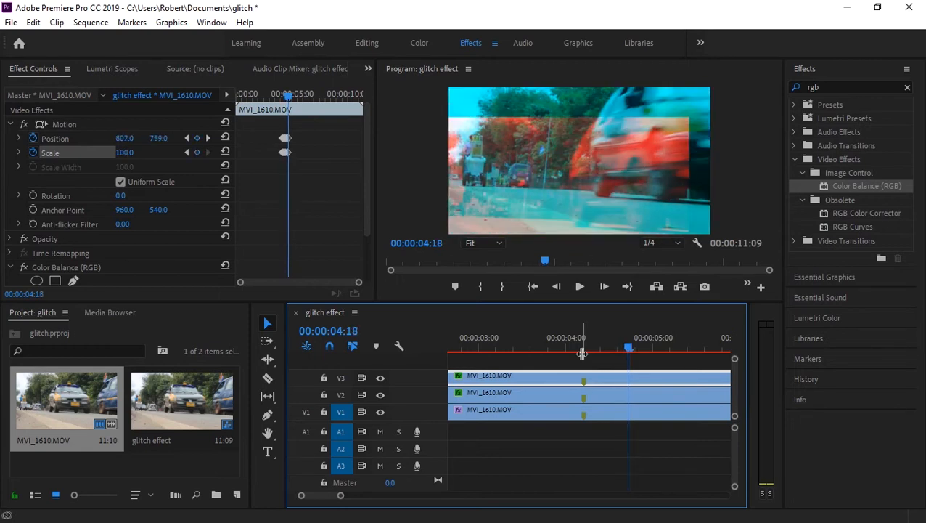
pyautogui.press('Right')
pyautogui.press('Right')
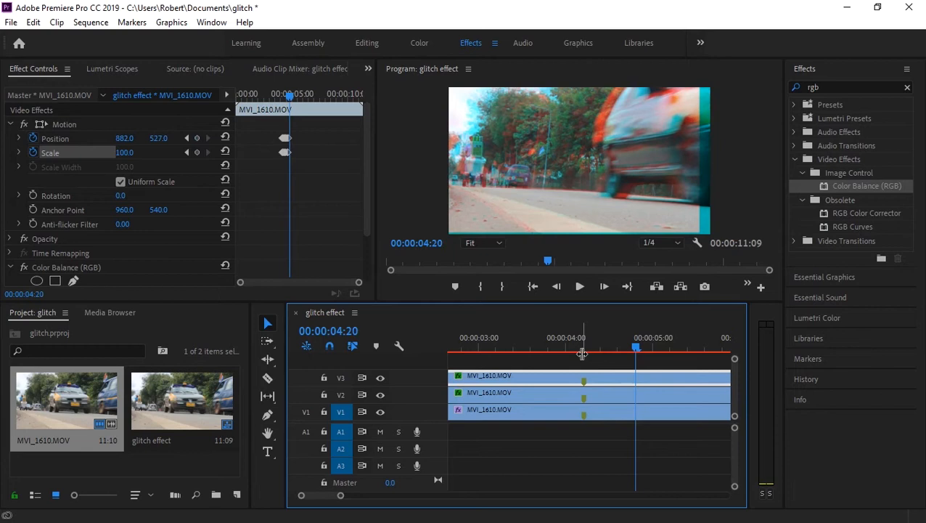
pyautogui.press('Right')
pyautogui.press('Right')
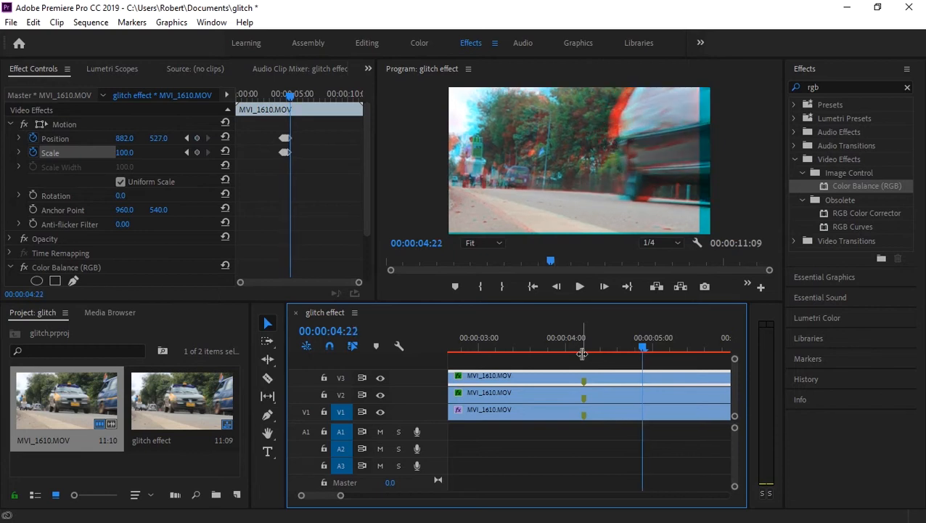
pyautogui.press('Right')
pyautogui.press('Right')
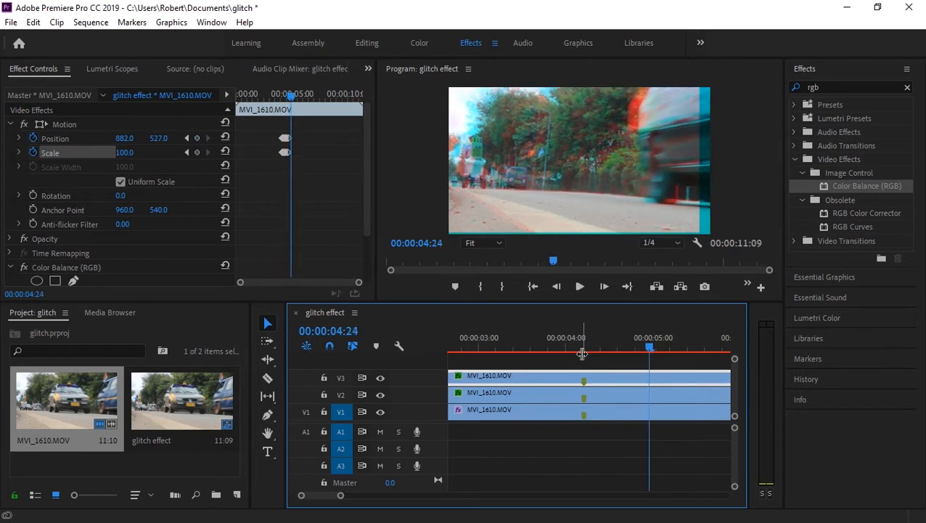
pyautogui.press('Right')
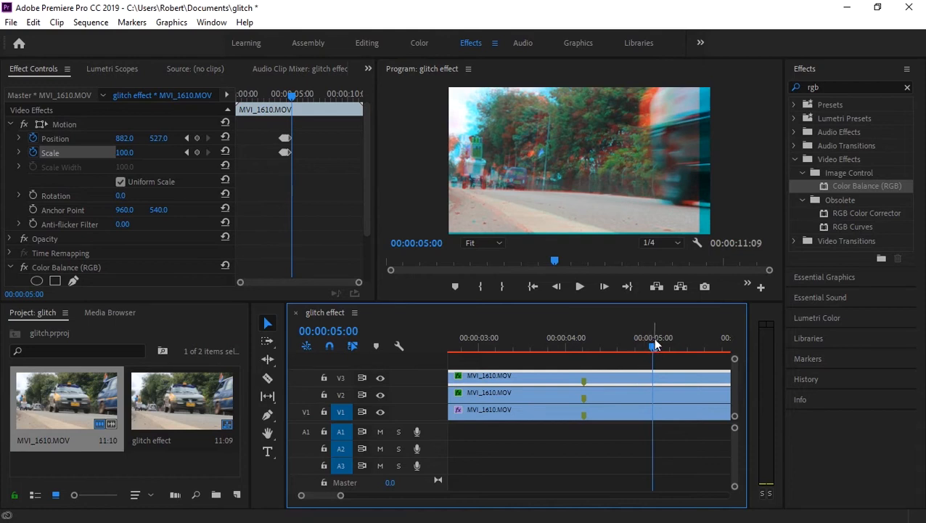
pyautogui.press('Right')
pyautogui.press('Right')
pyautogui.press('Right')
pyautogui.press('Right')
pyautogui.press('Right')
pyautogui.press('Right')
pyautogui.press('Right')
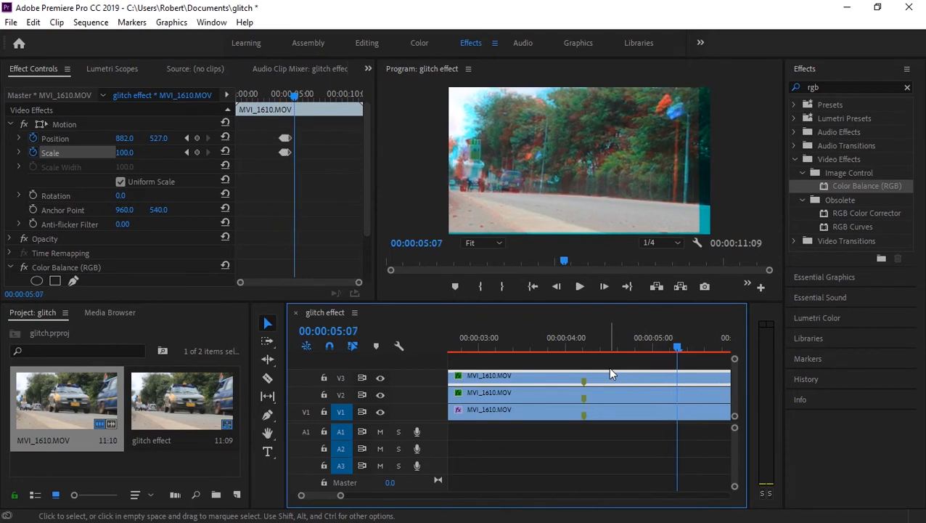
pyautogui.press('Right')
pyautogui.press('Left')
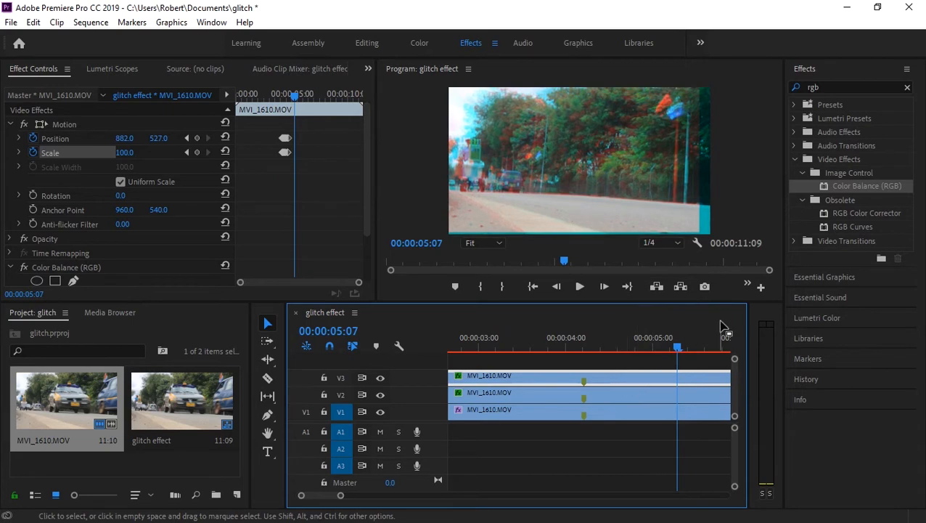
# - Return to the marker at 00:00:04:05 and review each frame up to 00:00:04:20 to check where the V3 glitch should end
pyautogui.moveTo(671, 348); pyautogui.dragTo(585, 372)
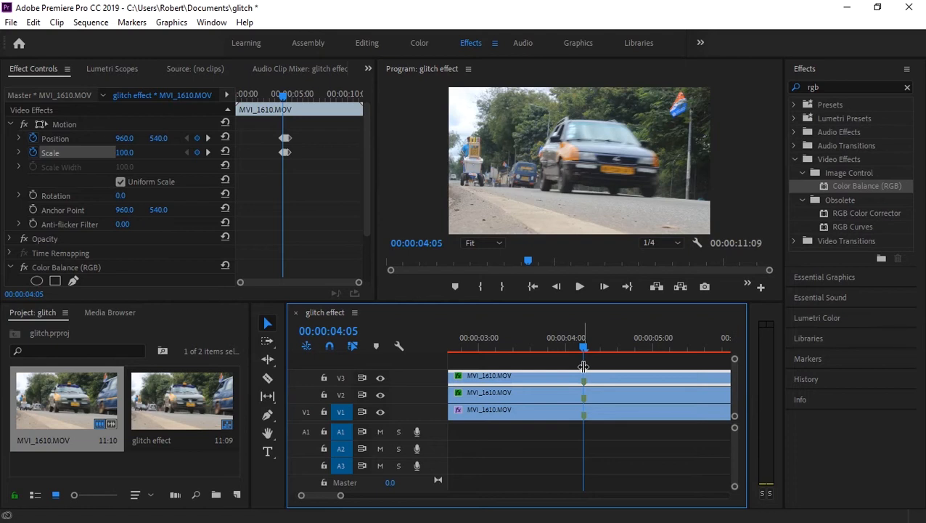
pyautogui.press('Right')
pyautogui.press('Right')
pyautogui.press('Right')
pyautogui.press('Right')
pyautogui.press('Right')
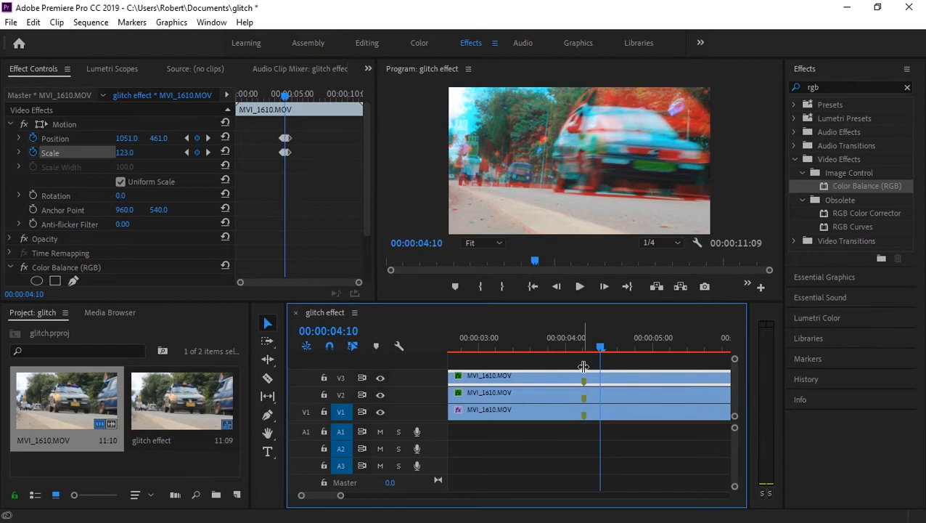
pyautogui.press('Right')
pyautogui.press('Right')
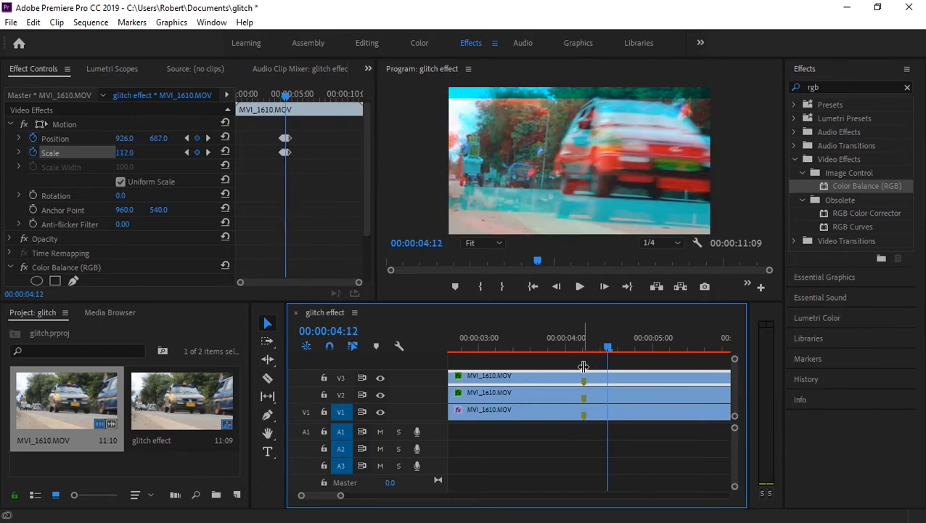
pyautogui.press('Right')
pyautogui.press('Right')
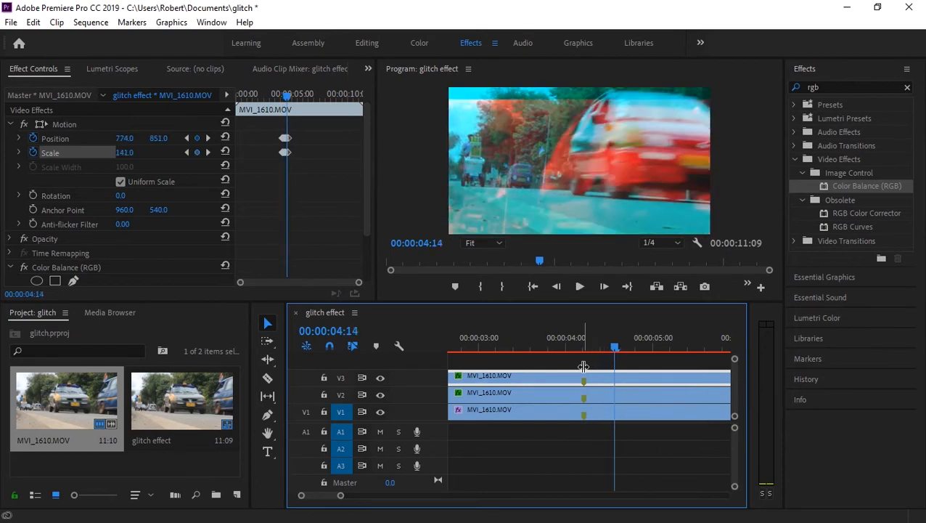
pyautogui.press('Right')
pyautogui.press('Right')
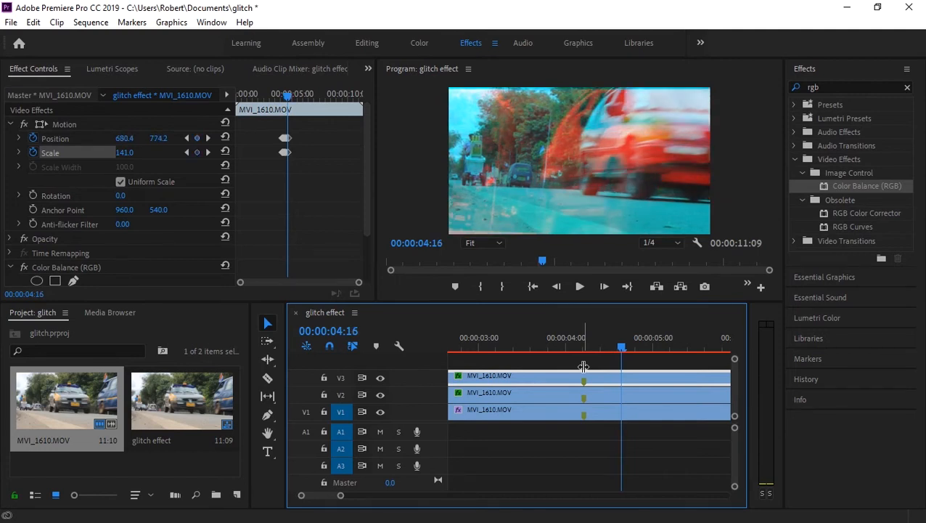
pyautogui.press('Right')
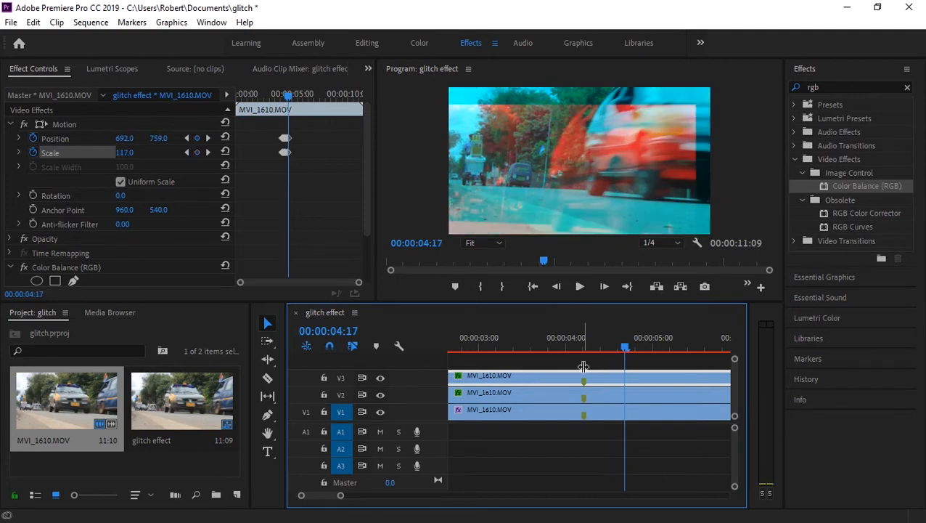
pyautogui.press('Right')
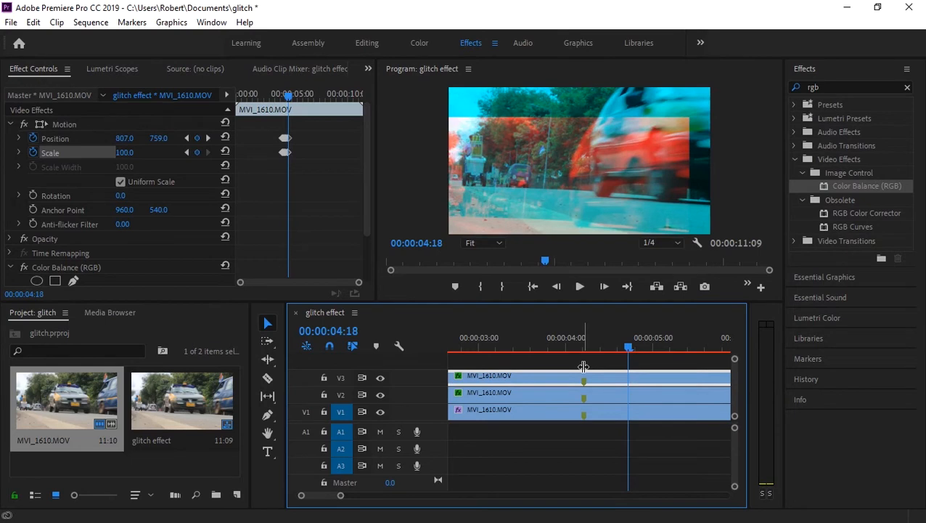
pyautogui.press('Right')
pyautogui.press('Right')
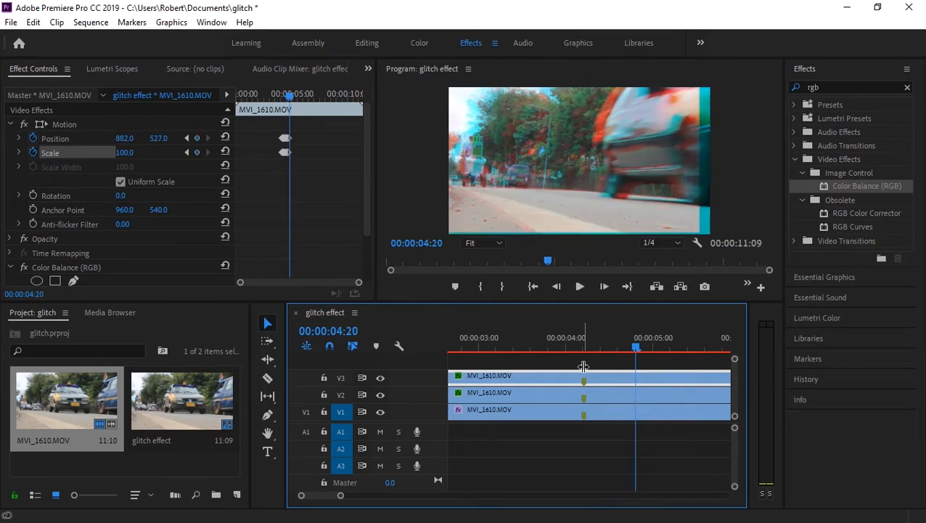
# - At 00:00:04:20, reset the V3 clip's Position to 960, 540 and its Scale to 100
pyautogui.press('Right')
pyautogui.press('Left')
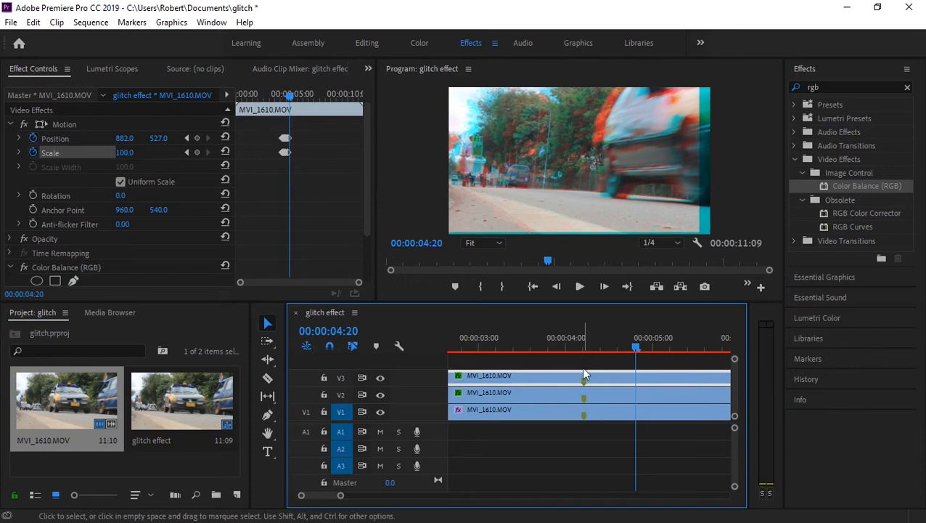
pyautogui.click(225, 140)
pyautogui.click(220, 153)
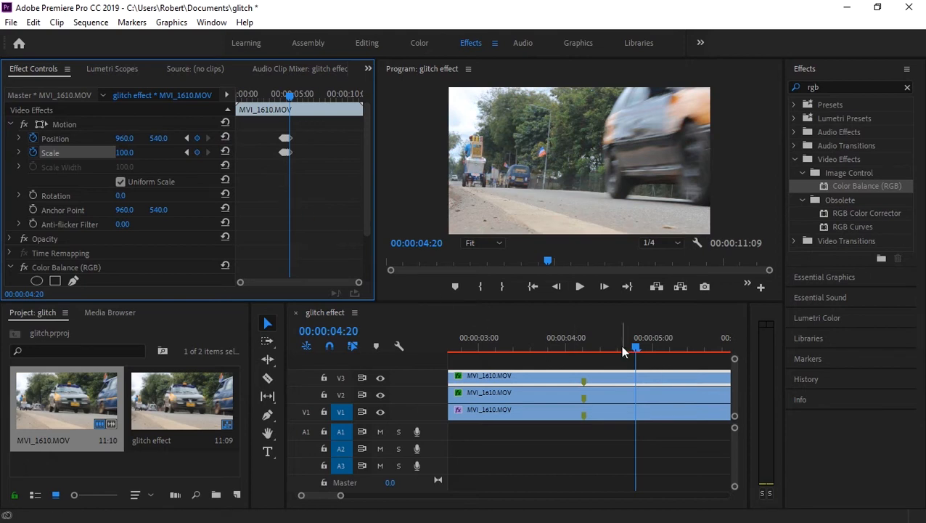
# - Play the sequence from its start through the glitch section to preview the V3 animation
pyautogui.press('Home')
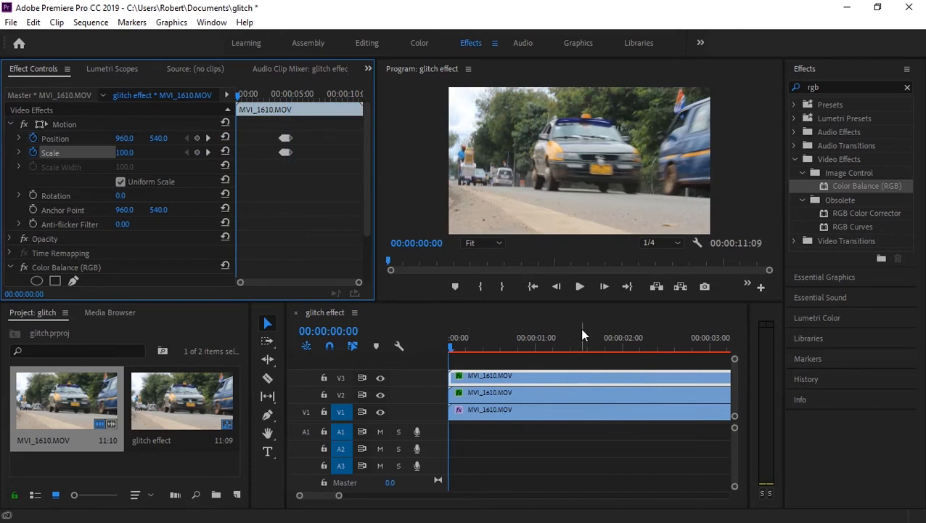
pyautogui.moveTo(367, 143); pyautogui.dragTo(369, 167)
pyautogui.press('space')
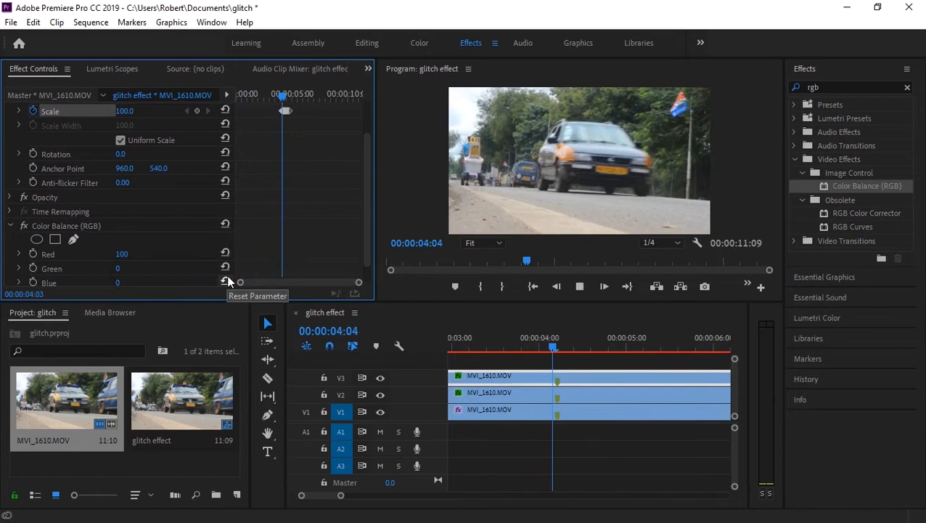
pyautogui.press('space')
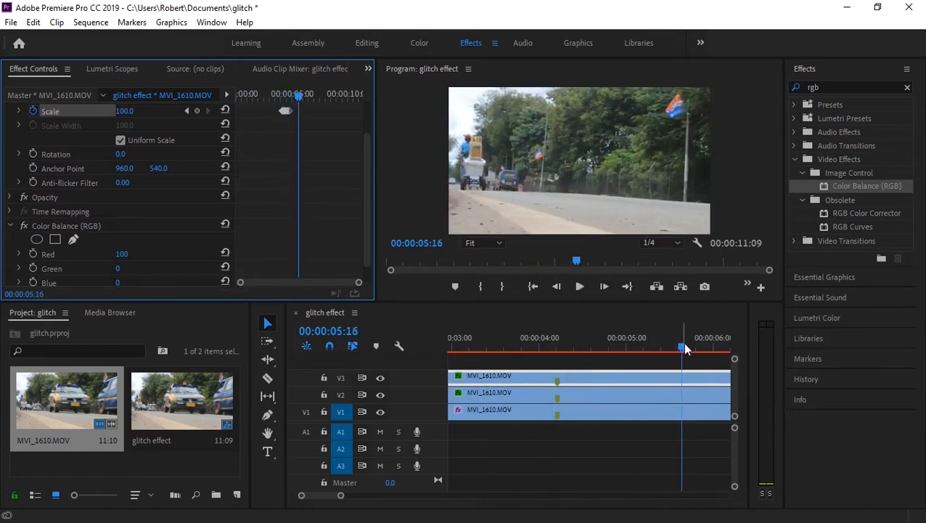
# - Enable Position and Scale keyframing on the V2 clip at the 00:00:04:05 marker
pyautogui.moveTo(683, 347); pyautogui.dragTo(556, 355)
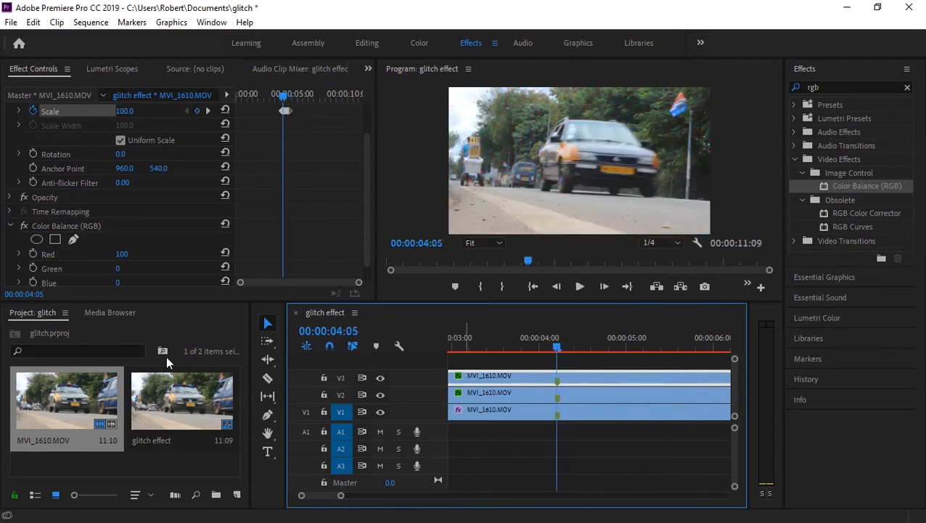
pyautogui.click(624, 392)
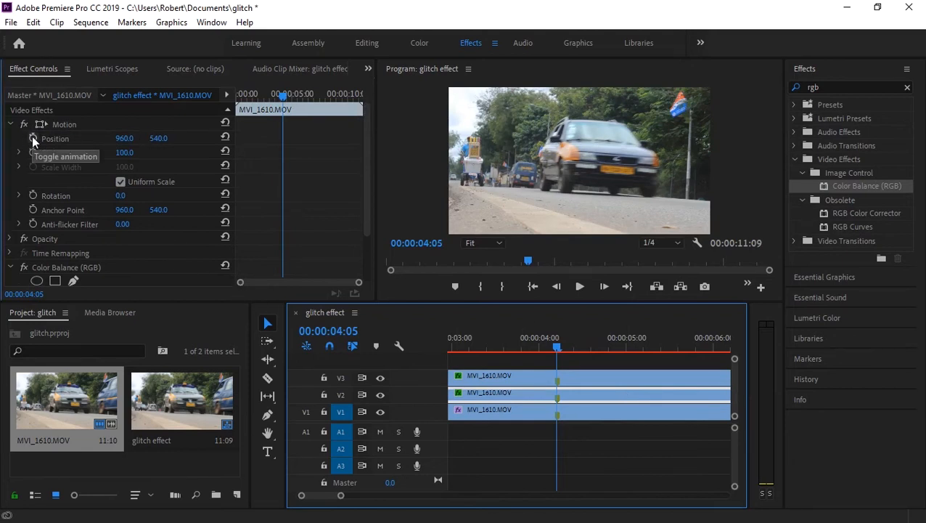
pyautogui.click(32, 136)
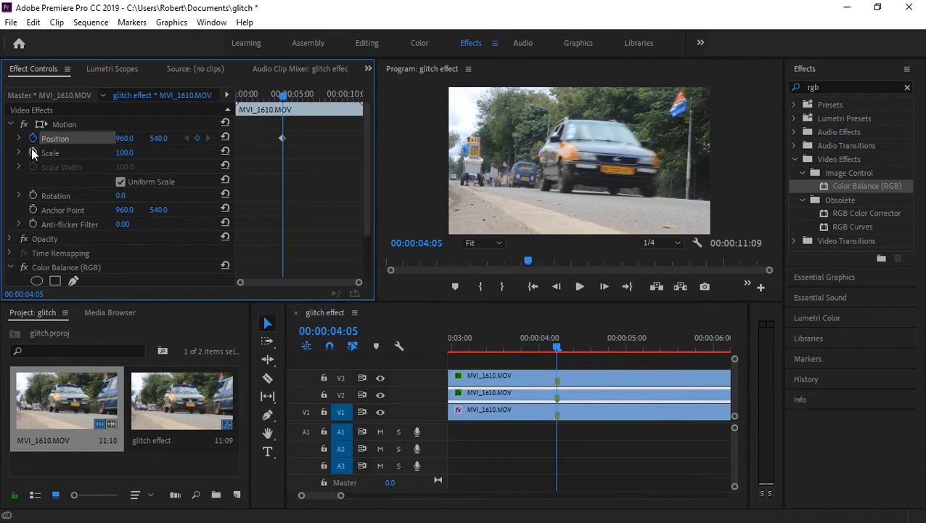
pyautogui.click(32, 152)
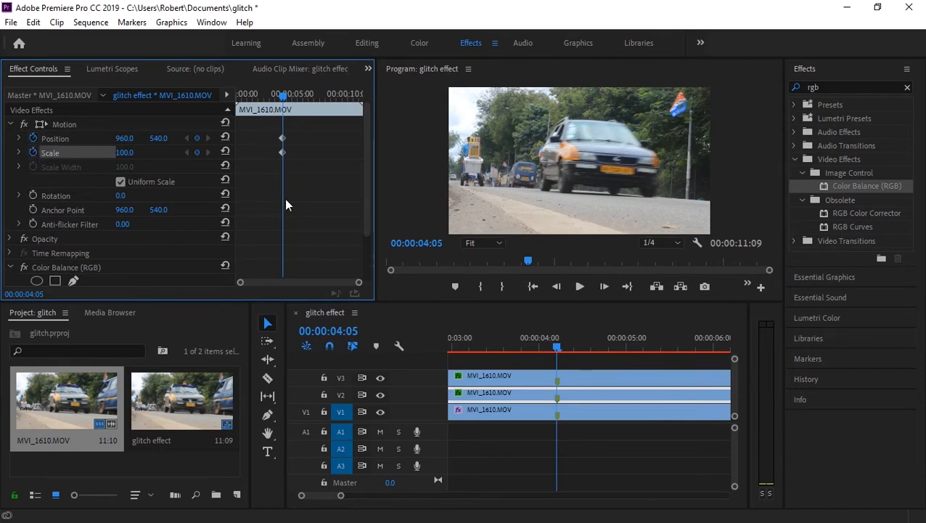
# - Keyframe the V2 clip's Position and Scale over the frames up to 00:00:04:08, using horizontal position 897 and Scale 155 before varying the offsets
pyautogui.press('Right')
pyautogui.moveTo(124, 138); pyautogui.dragTo(3, 137)
pyautogui.press('Right')
pyautogui.press('Right')
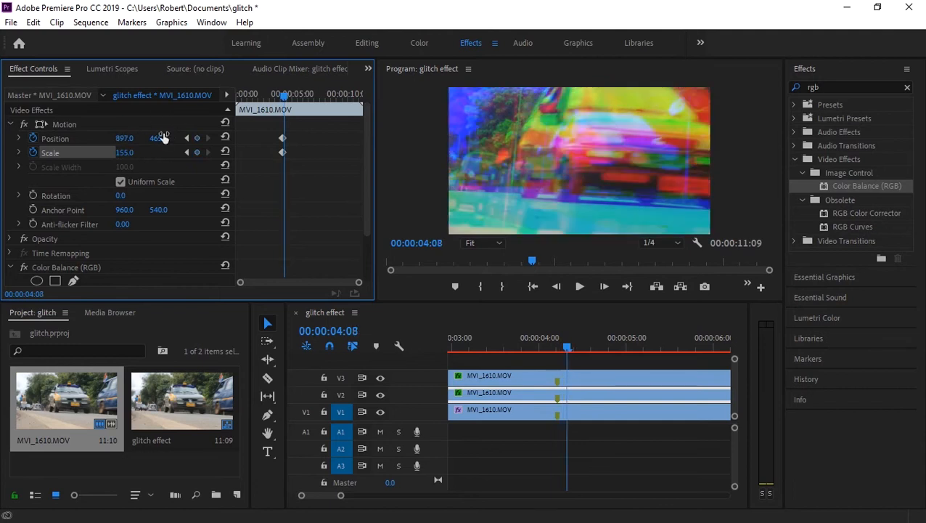
pyautogui.moveTo(161, 138); pyautogui.dragTo(322, 138)
pyautogui.moveTo(125, 152); pyautogui.dragTo(73, 138)
# - At 00:00:04:09, keyframe the V2 clip's Position at 642, 607 and its Scale at 125
pyautogui.press('Right')
pyautogui.moveTo(124, 154); pyautogui.dragTo(76, 154)
pyautogui.moveTo(155, 138); pyautogui.dragTo(95, 138)
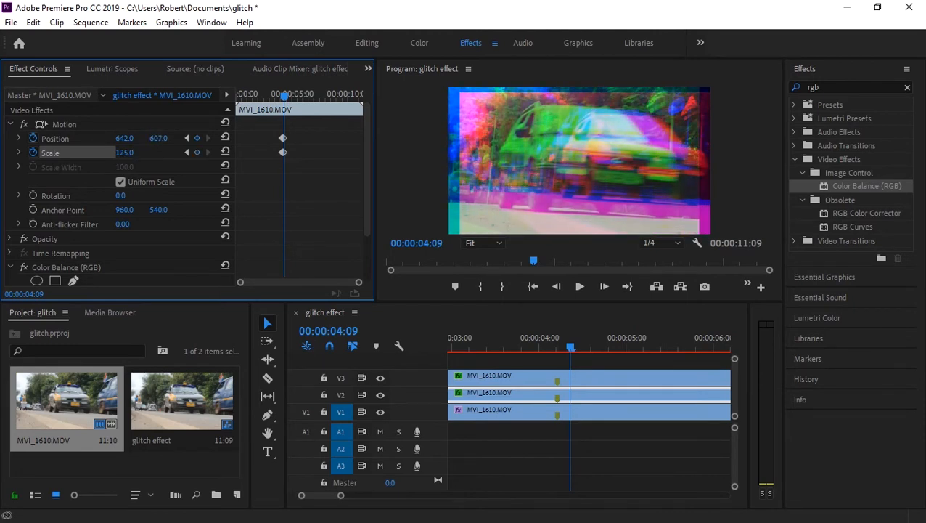
pyautogui.press('Right')
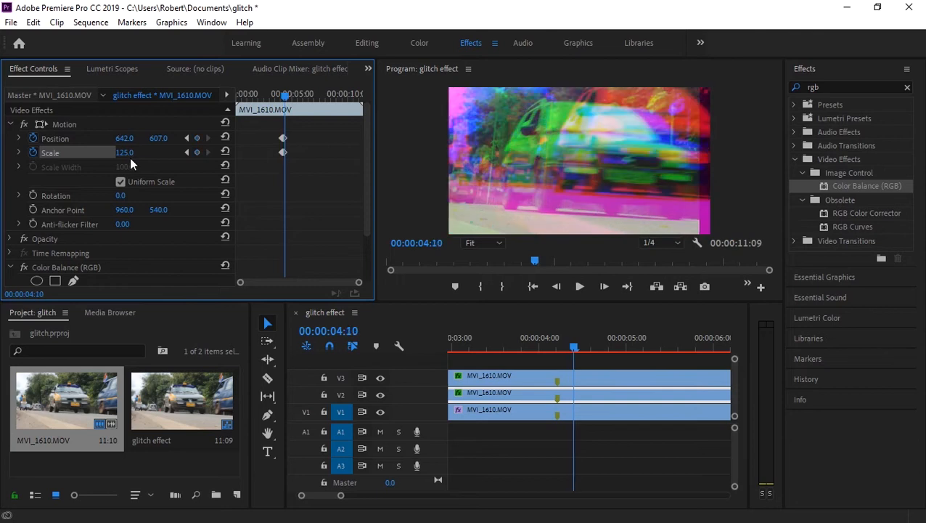
pyautogui.moveTo(124, 152); pyautogui.dragTo(133, 152)
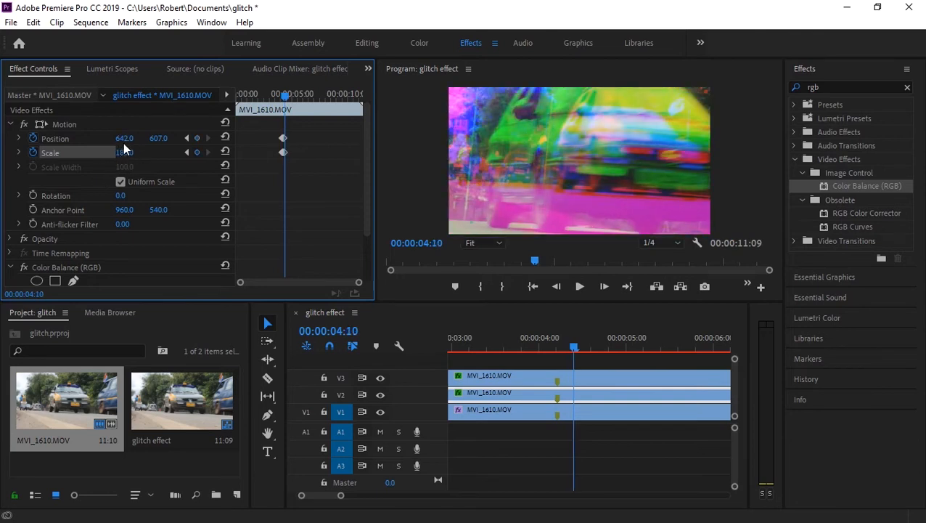
pyautogui.moveTo(116, 139); pyautogui.dragTo(131, 138)
pyautogui.hotkey('ctrl', 'z')
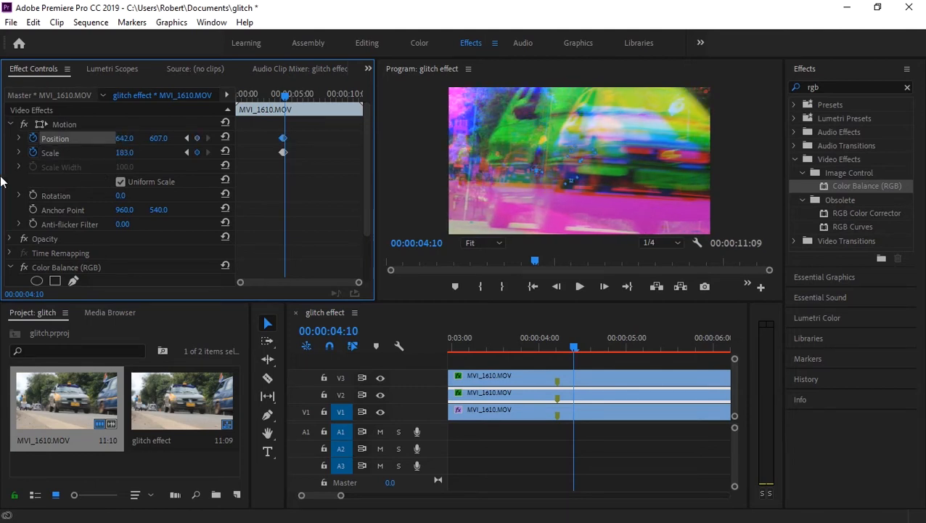
pyautogui.hotkey('ctrl', 'z')
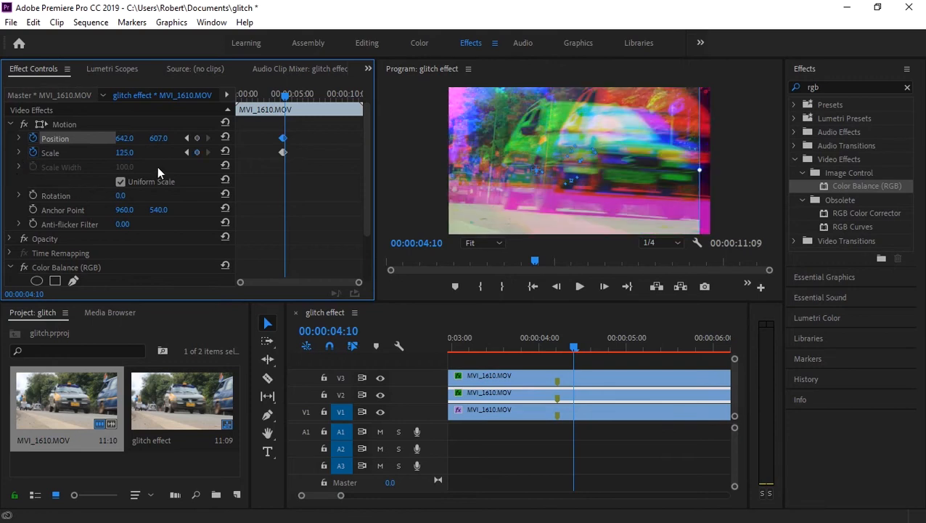
# - Keyframe the V2 clip's Position and Scale from 00:00:04:10 at horizontal 769, Scale 191, to 00:00:04:13 at vertical 638, Scale 109
pyautogui.moveTo(124, 140); pyautogui.dragTo(145, 138)
pyautogui.click(80, 125)
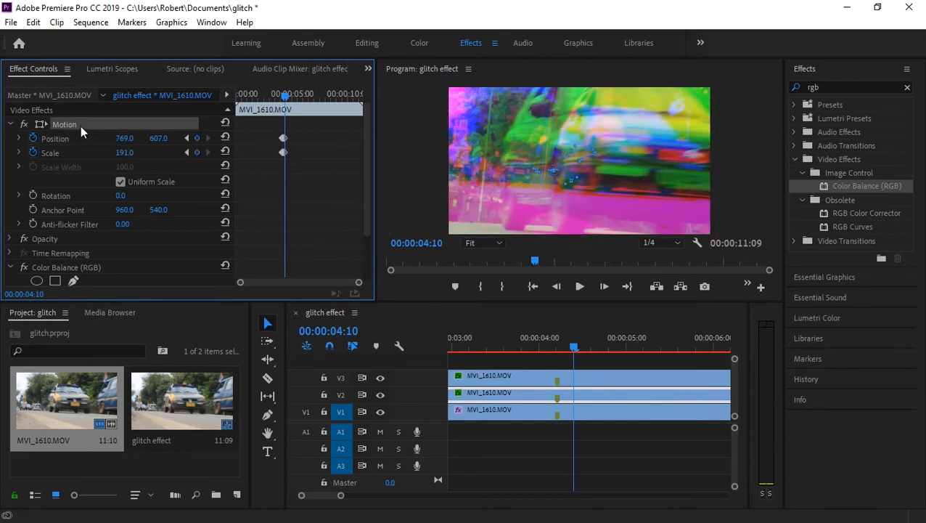
pyautogui.press('Right')
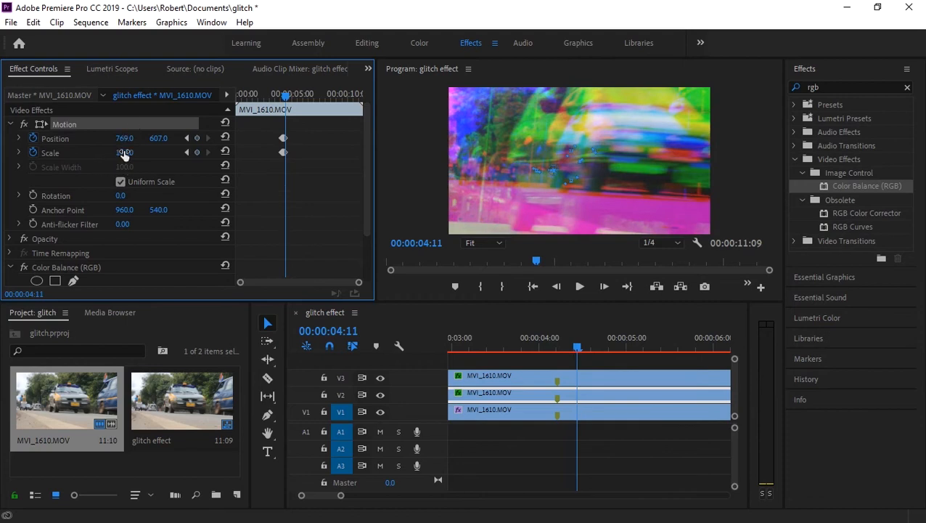
pyautogui.moveTo(154, 138); pyautogui.dragTo(196, 138)
pyautogui.moveTo(124, 153); pyautogui.dragTo(94, 153)
pyautogui.press('Right')
pyautogui.moveTo(158, 138); pyautogui.dragTo(109, 153)
pyautogui.press('Right')
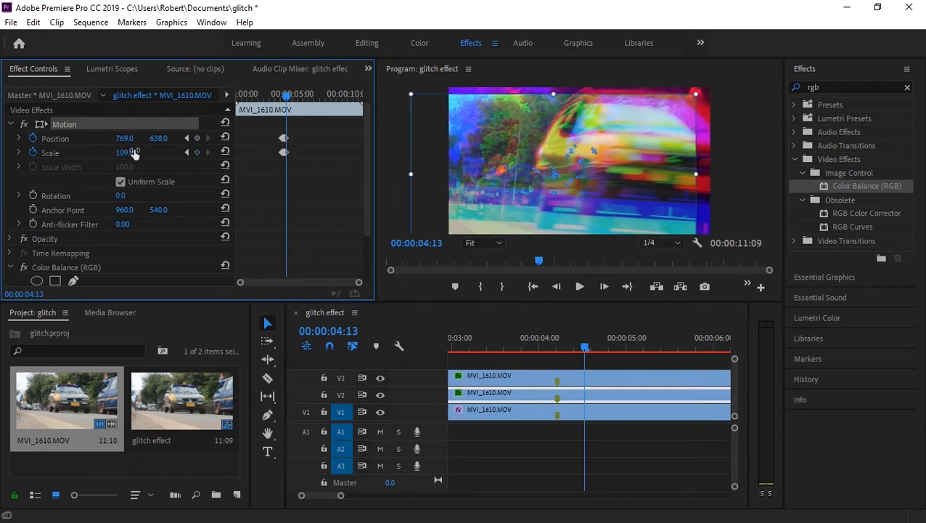
# - At 00:00:04:14, reset the V2 clip's Scale to 100 and keyframe its Position at 998, 504
pyautogui.press('Right')
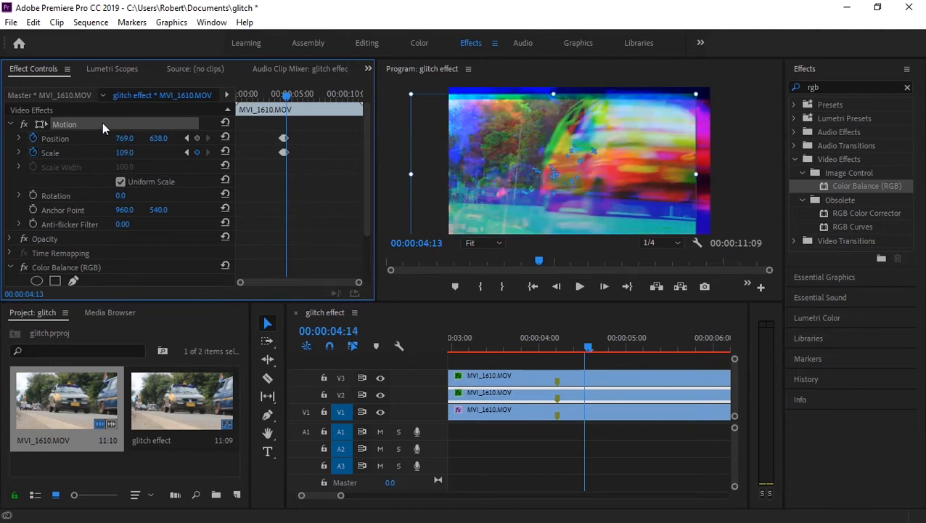
pyautogui.click(226, 152)
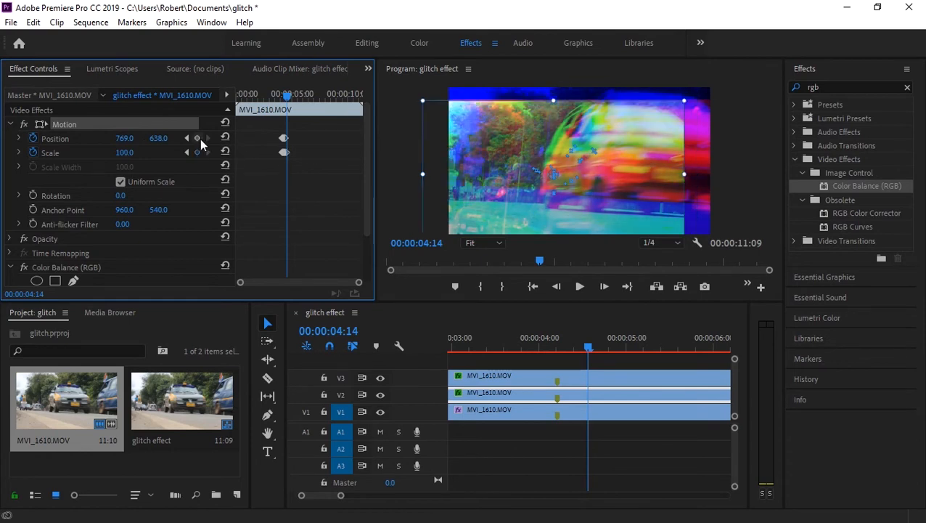
pyautogui.moveTo(125, 140); pyautogui.dragTo(291, 140)
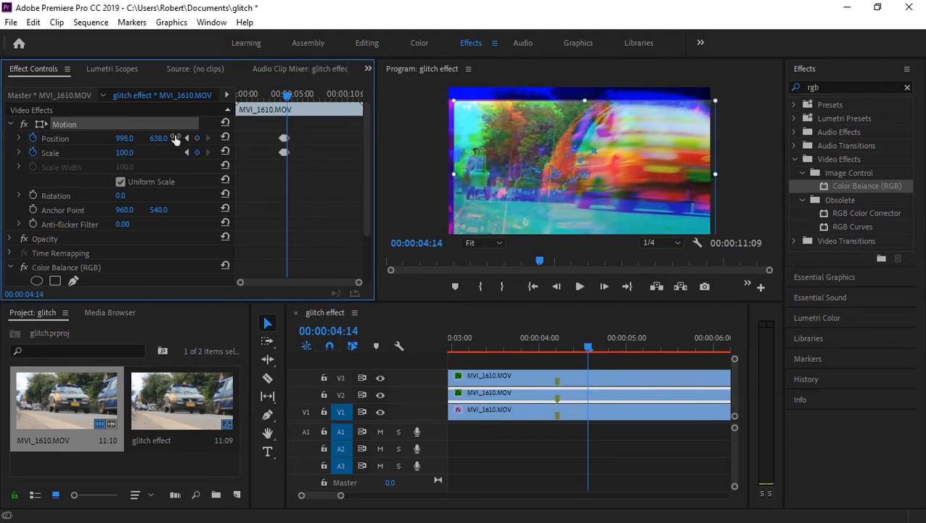
pyautogui.click(135, 139)
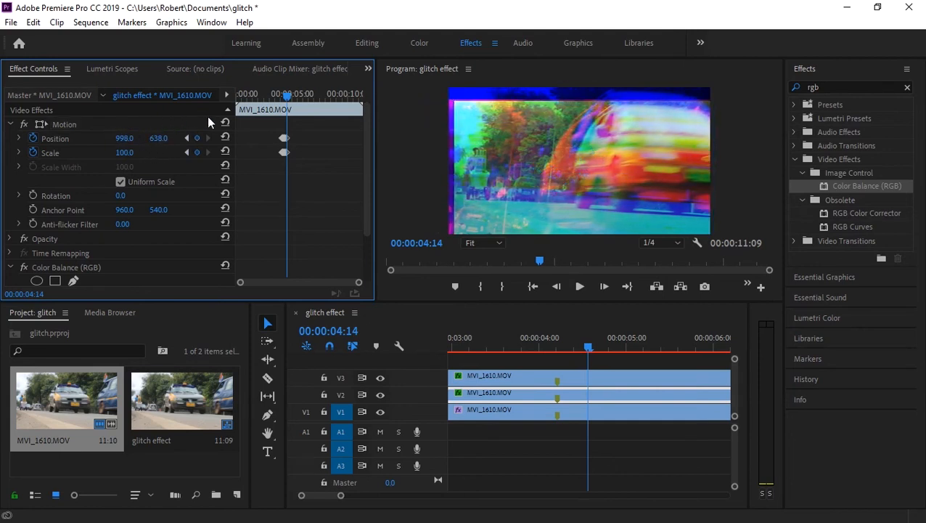
pyautogui.moveTo(163, 144); pyautogui.dragTo(155, 115)
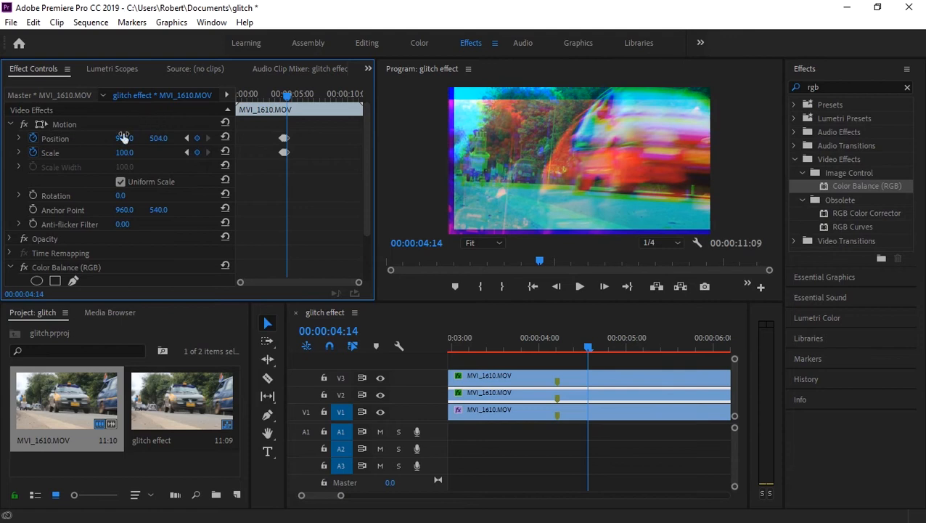
# - Keyframe the V2 clip's Position and Scale frame by frame through 00:00:04:17, ending at Position 1005, 673 and Scale 124
pyautogui.press('Right')
pyautogui.moveTo(121, 150); pyautogui.dragTo(170, 138)
pyautogui.press('Right')
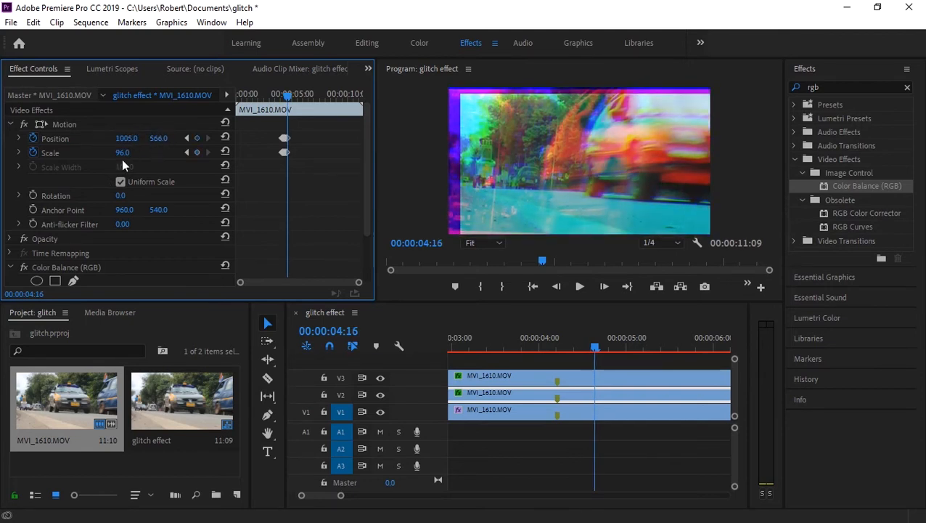
pyautogui.moveTo(118, 154)
pyautogui.mouseDown()
pyautogui.moveTo(140, 152)
pyautogui.moveTo(127, 154)
pyautogui.moveTo(133, 149)
pyautogui.mouseUp()
pyautogui.press('Right')
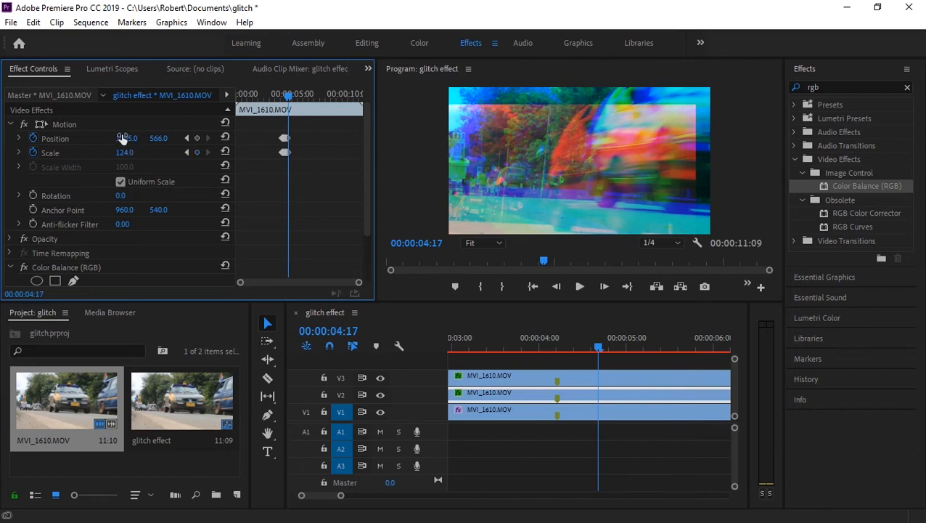
pyautogui.moveTo(157, 138)
pyautogui.mouseDown()
pyautogui.moveTo(196, 138)
pyautogui.moveTo(168, 140)
pyautogui.mouseUp()
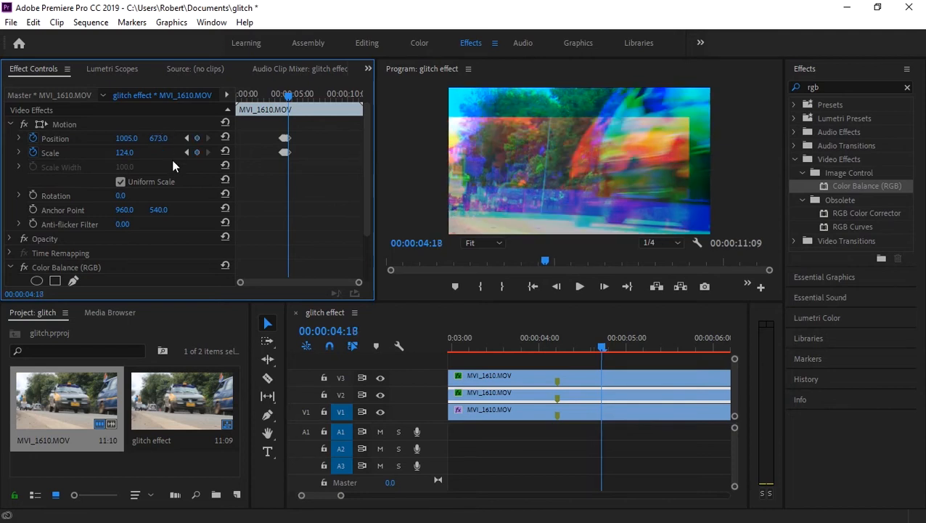
pyautogui.moveTo(358, 284); pyautogui.dragTo(308, 289)
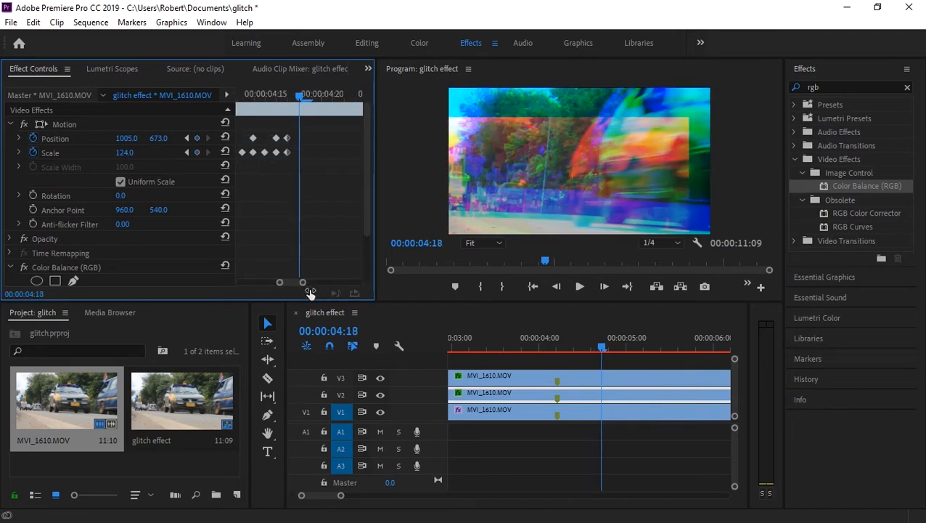
pyautogui.moveTo(125, 149); pyautogui.dragTo(134, 152)
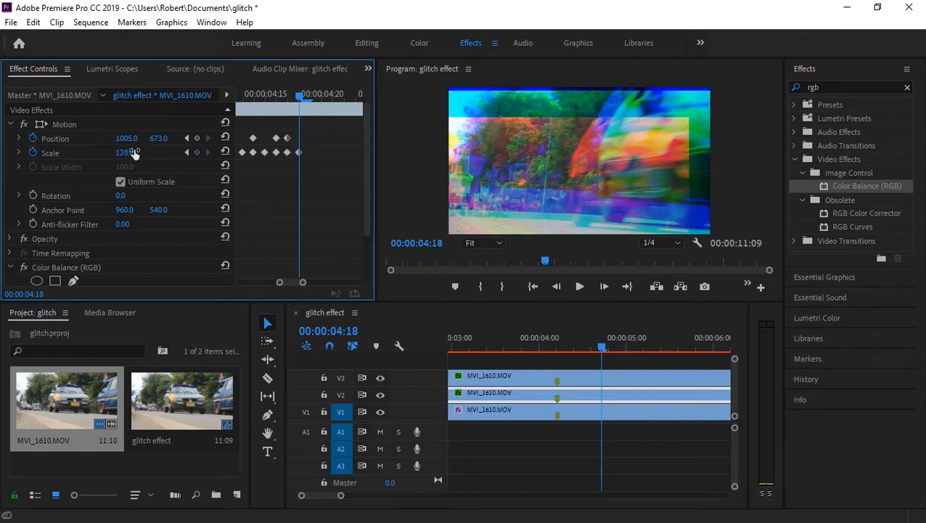
pyautogui.hotkey('ctrl', 'z')
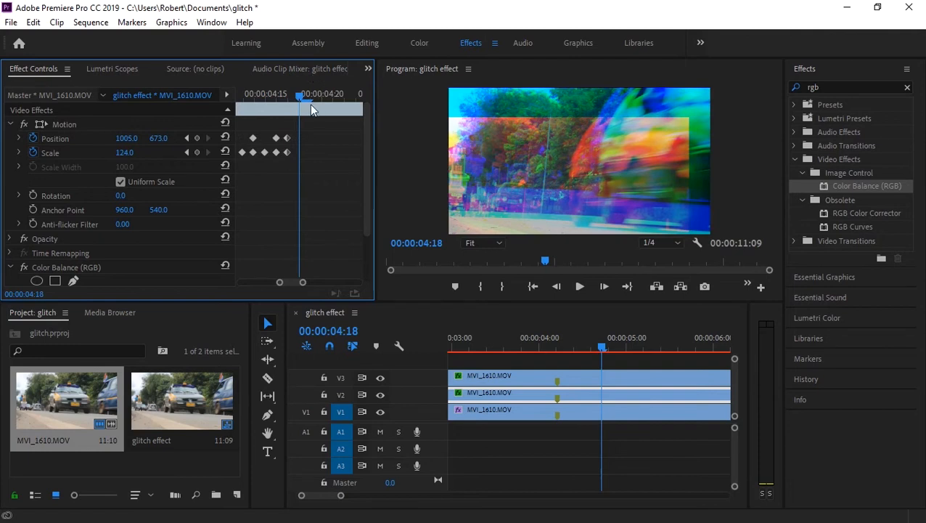
# - Step the playhead back through the glitch frames to the 00:00:04:05 marker
pyautogui.moveTo(297, 94); pyautogui.dragTo(287, 97)
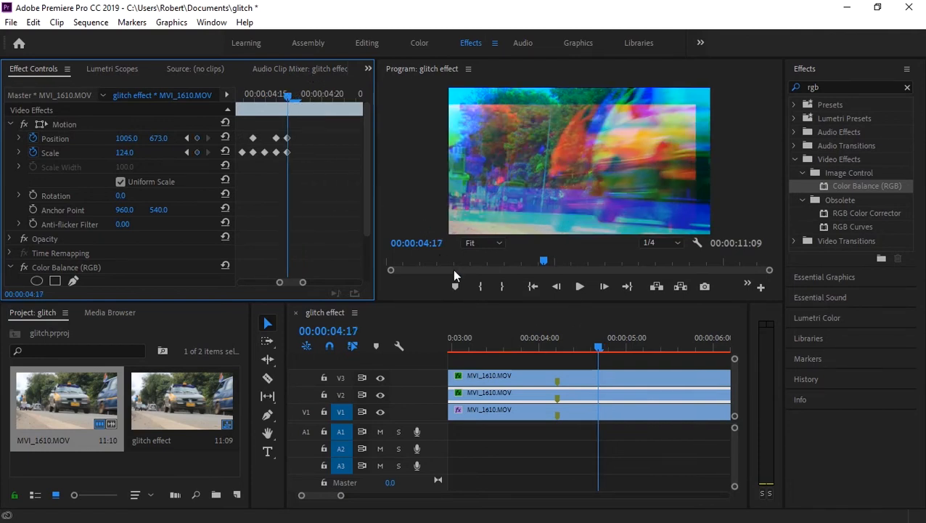
pyautogui.press('Left')
pyautogui.press('Left')
pyautogui.press('Left')
pyautogui.press('Left')
pyautogui.press('Left')
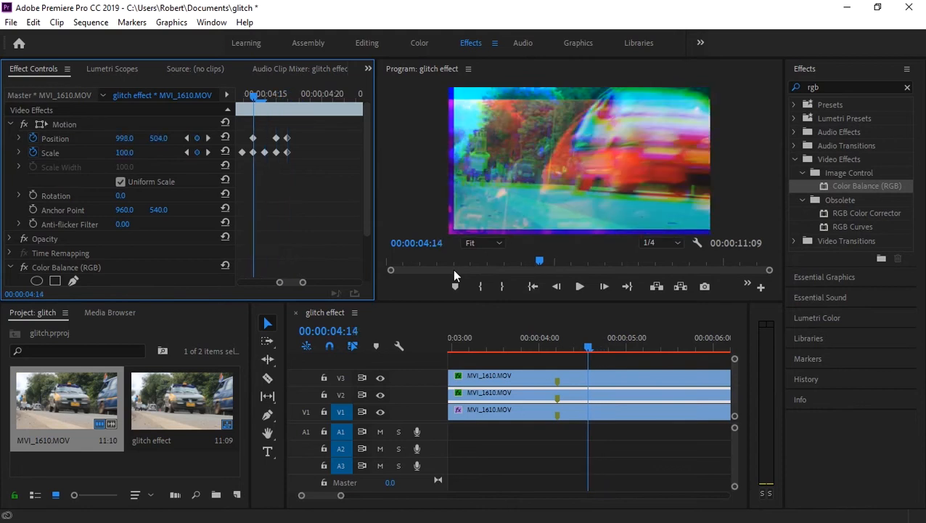
pyautogui.press('Left')
pyautogui.press('Left')
pyautogui.press('Left')
pyautogui.press('Left')
pyautogui.press('Left')
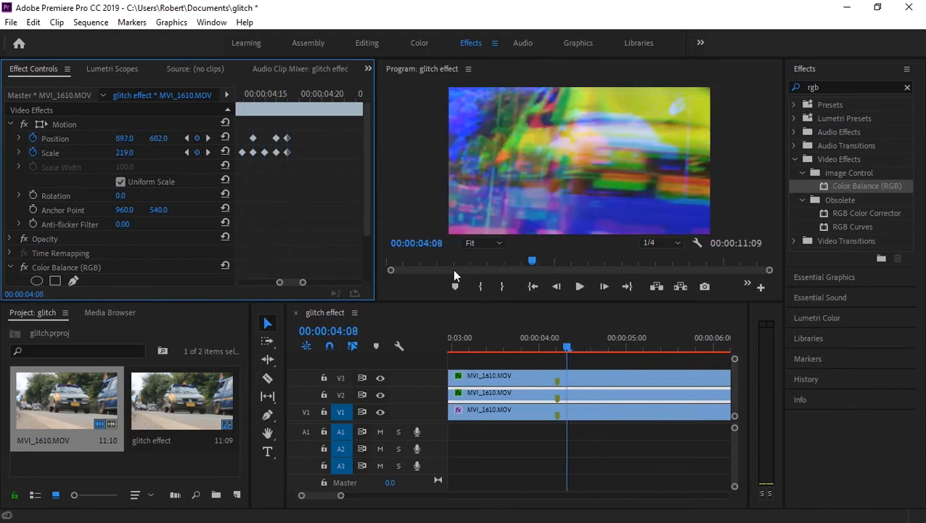
pyautogui.press('Left')
pyautogui.press('Left')
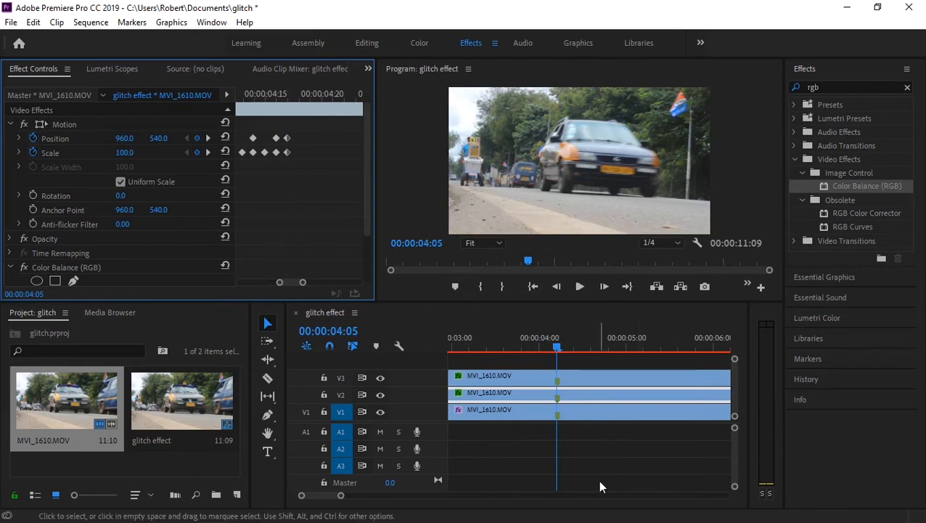
# - Enable Position and Scale keyframing on the V1 clip at the 00:00:04:05 marker
pyautogui.click(536, 413)
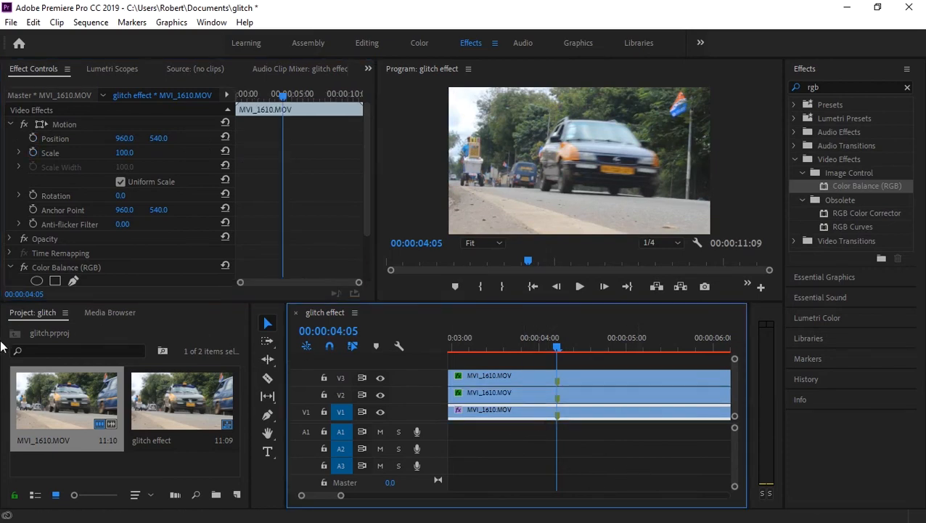
pyautogui.click(31, 140)
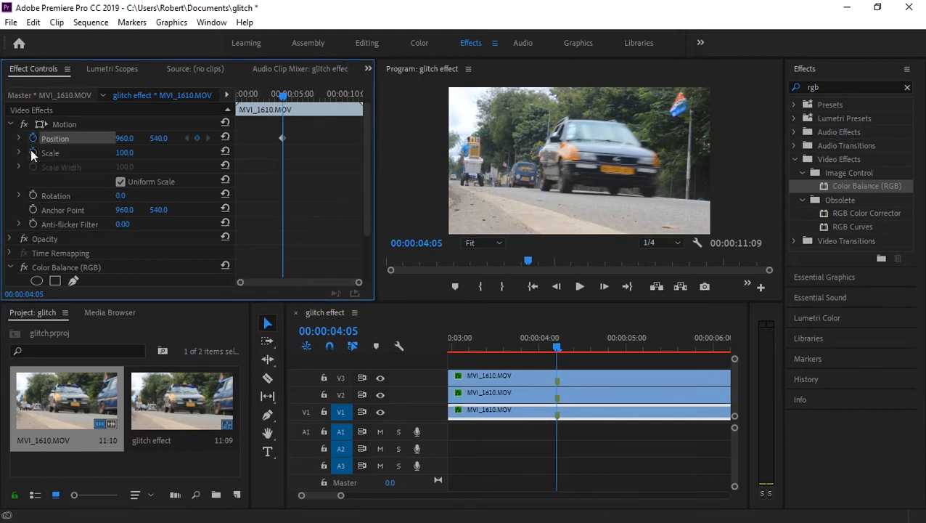
pyautogui.click(31, 150)
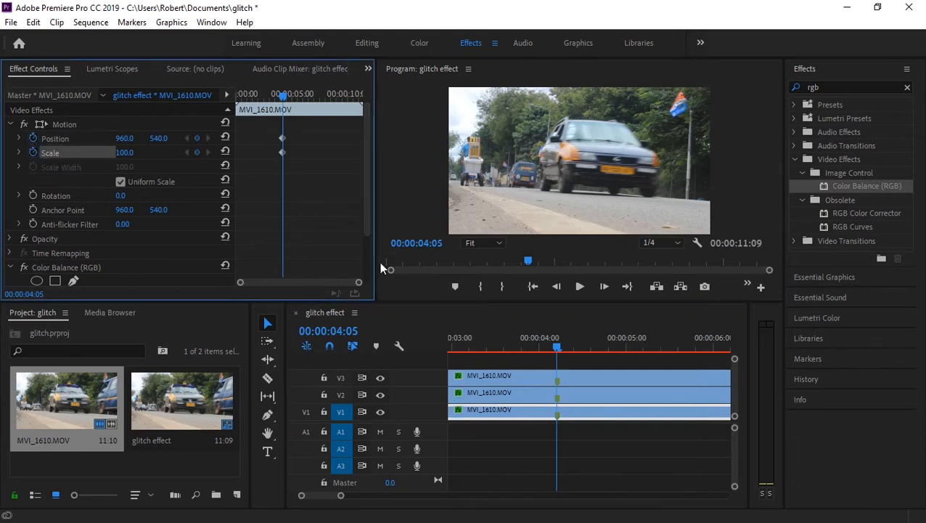
# - At 00:00:04:06, keyframe the V1 clip's Position at 1133, 418
pyautogui.press('Right')
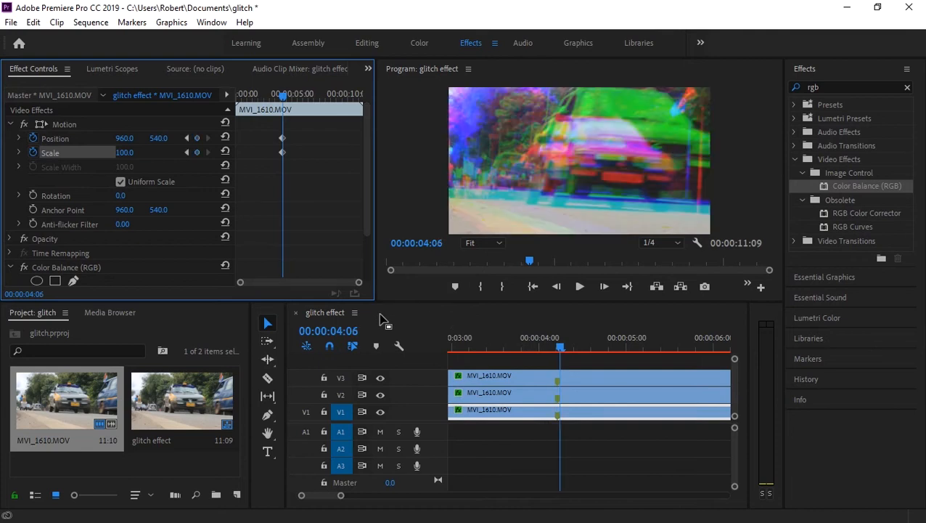
pyautogui.moveTo(123, 138); pyautogui.dragTo(252, 138)
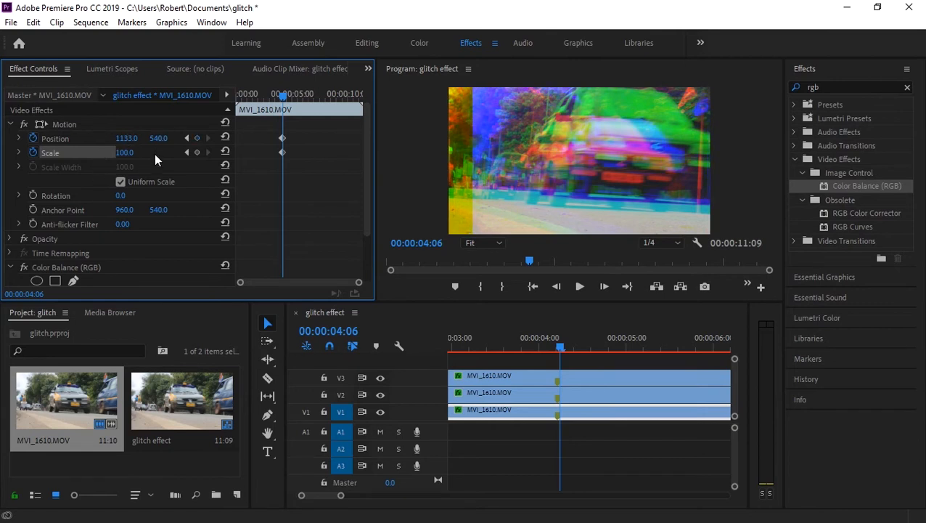
pyautogui.moveTo(158, 140); pyautogui.dragTo(121, 153)
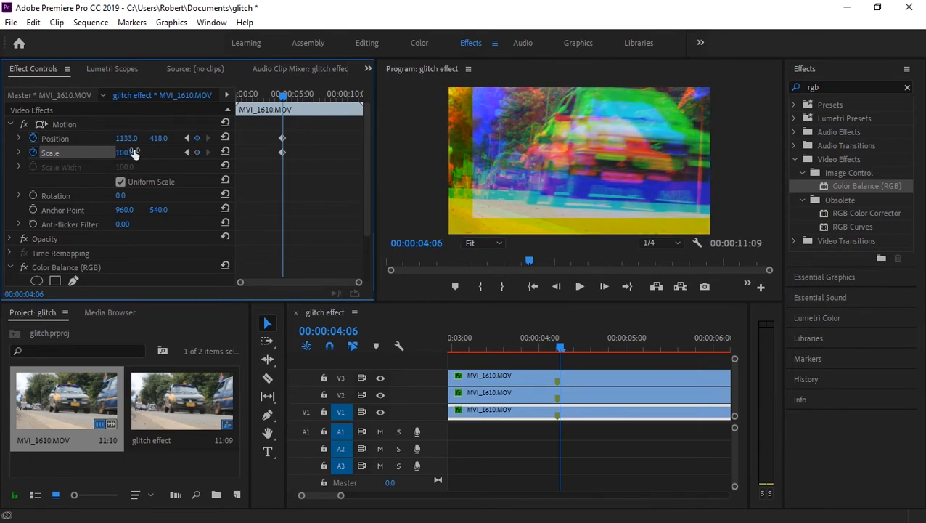
# - At 00:00:04:07, keyframe the V1 clip's Scale at 151 and horizontal Position at 732, and shift its vertical Position
pyautogui.press('Right')
pyautogui.moveTo(121, 153); pyautogui.dragTo(81, 138)
pyautogui.click(125, 138)
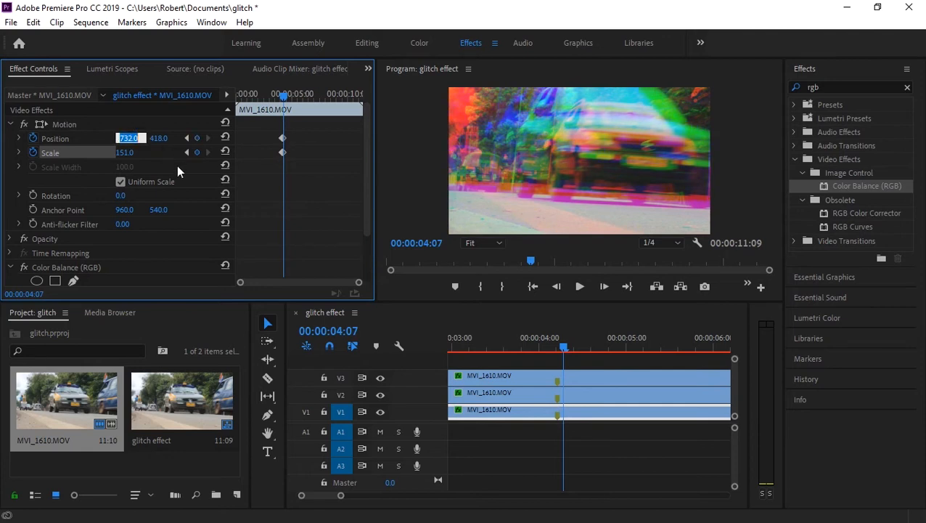
pyautogui.moveTo(166, 139); pyautogui.dragTo(211, 139)
# - Keyframe the V1 clip over 00:00:04:08 and 00:00:04:09, using Scale 98 and ending at Position 967, 462
pyautogui.press('Right')
pyautogui.moveTo(122, 154); pyautogui.dragTo(159, 138)
pyautogui.press('Right')
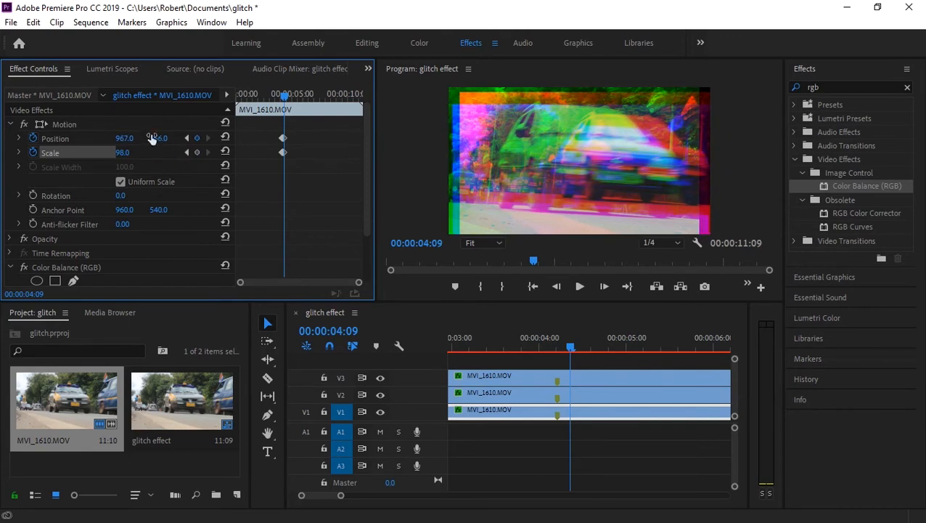
pyautogui.moveTo(153, 138); pyautogui.dragTo(161, 144)
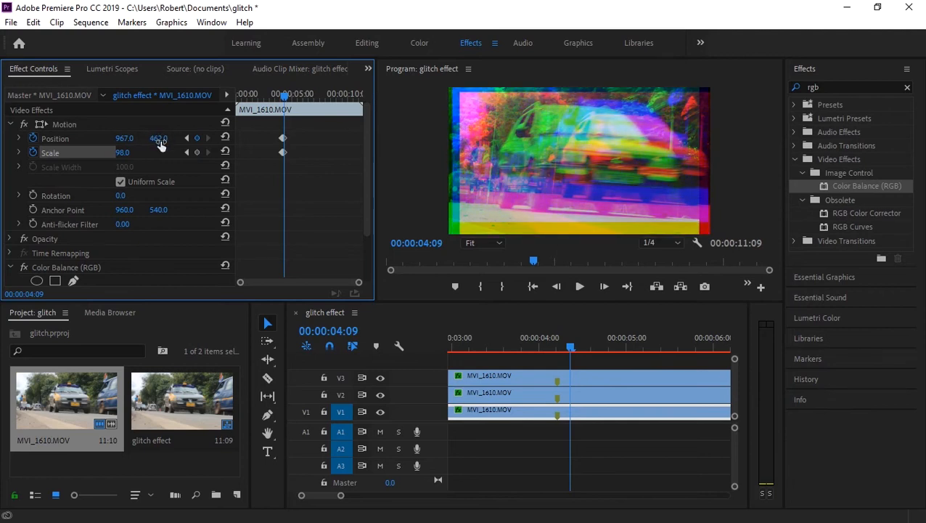
# - Keyframe the V1 clip's Position and Scale over the frames up to 00:00:04:11, ending at Position 775, 689 and Scale 158
pyautogui.press('Right')
pyautogui.moveTo(117, 152); pyautogui.dragTo(179, 137)
pyautogui.press('Right')
# - At 00:00:04:12, keyframe the V1 clip's Position at 874, 880 and its Scale at 131
pyautogui.press('Right')
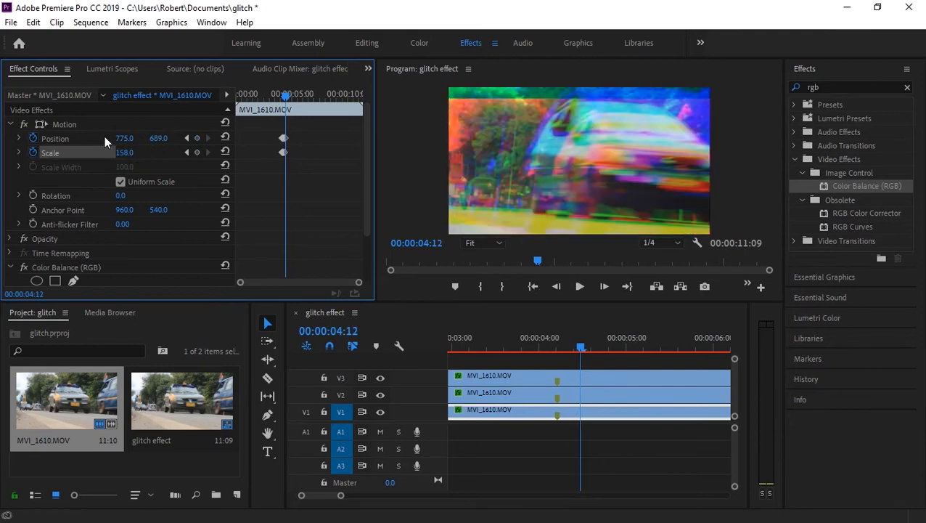
pyautogui.moveTo(124, 137); pyautogui.dragTo(138, 152)
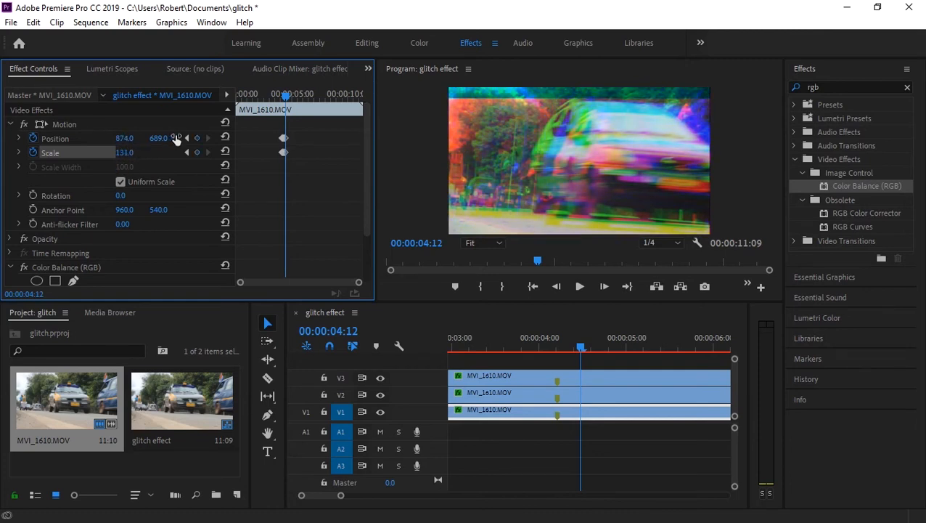
pyautogui.moveTo(158, 138); pyautogui.dragTo(164, 138)
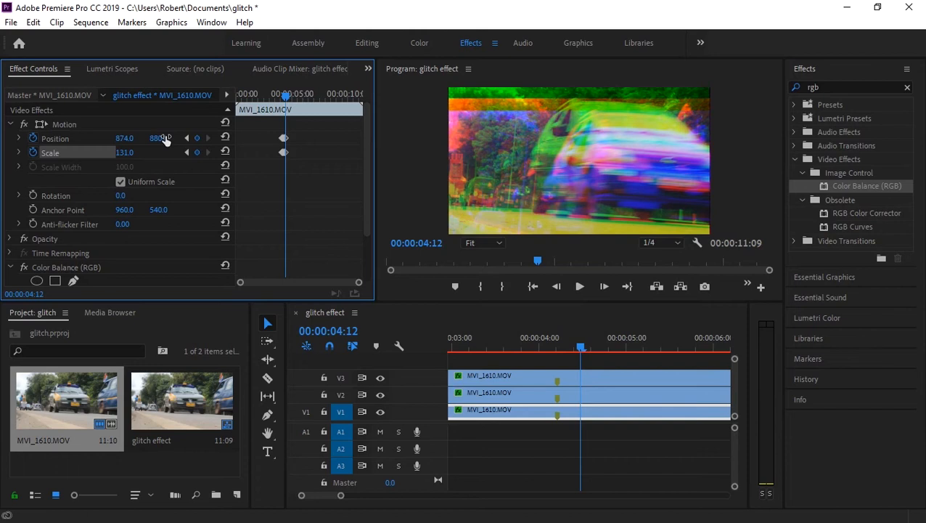
pyautogui.press('Right')
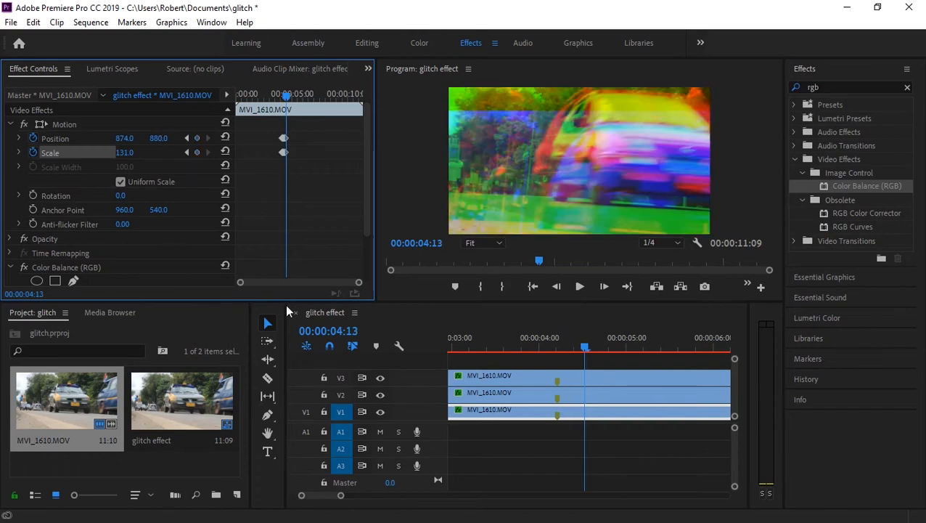
# - Step frame by frame through the glitch between 00:00:04:05 and 00:00:04:15 to review the V1 clip's keyframes
pyautogui.moveTo(360, 283); pyautogui.dragTo(310, 289)
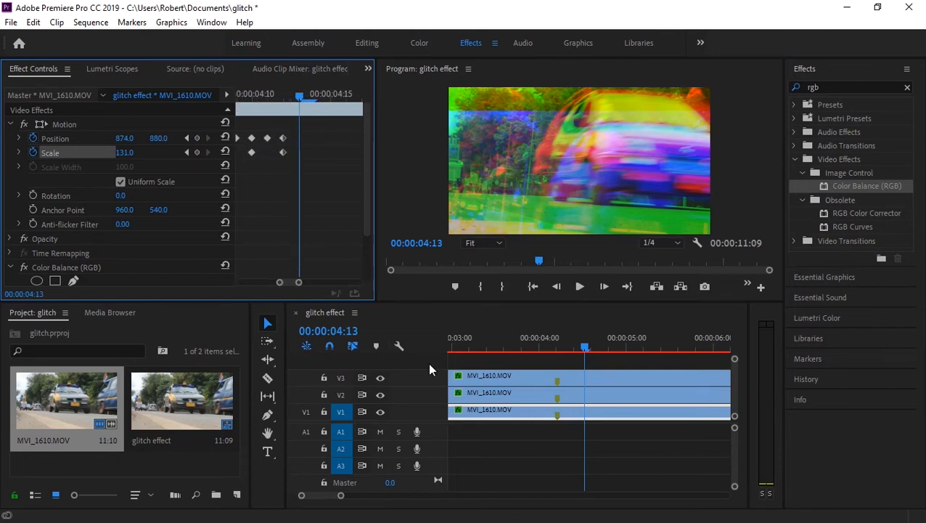
pyautogui.press('Left')
pyautogui.press('Left')
pyautogui.press('Left')
pyautogui.press('Left')
pyautogui.press('Left')
pyautogui.press('Left')
pyautogui.press('Left')
pyautogui.press('Left')
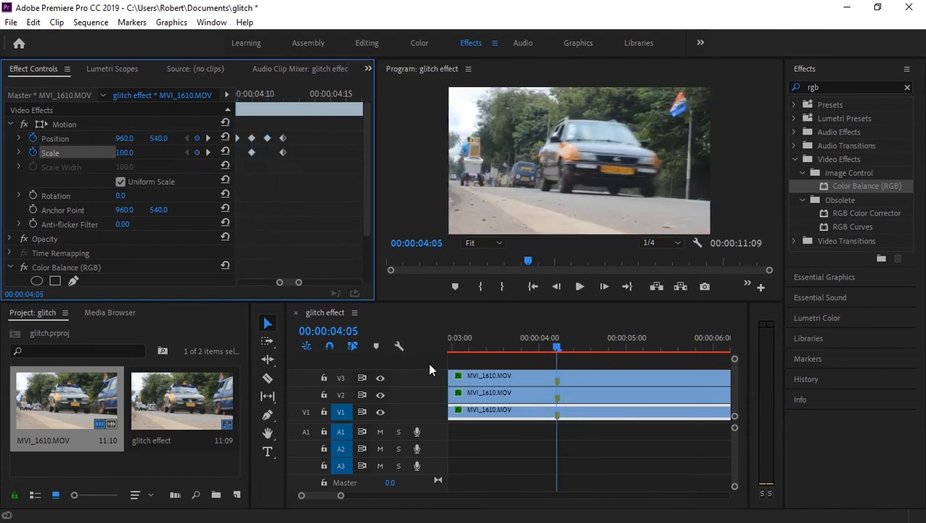
pyautogui.press('Right')
pyautogui.press('Right')
pyautogui.press('Right')
pyautogui.press('Right')
pyautogui.press('Right')
pyautogui.press('Right')
pyautogui.press('Right')
pyautogui.press('Right')
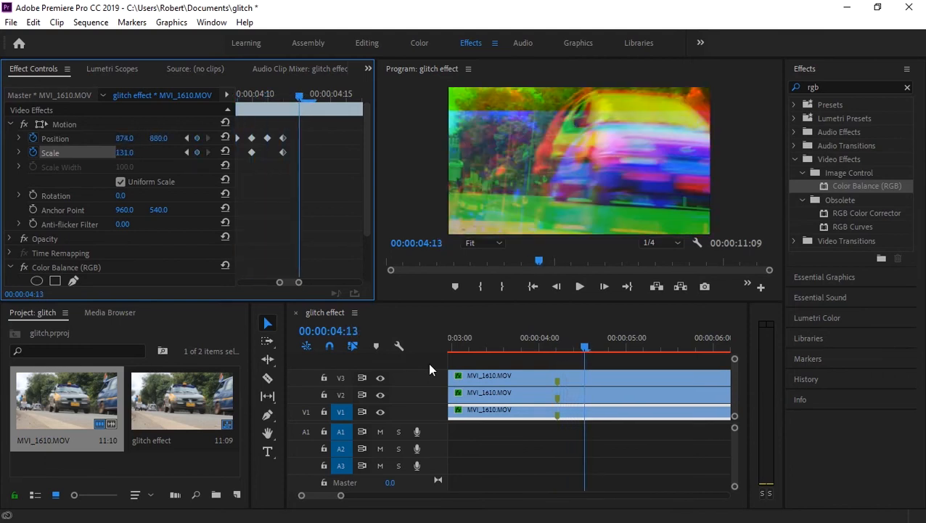
pyautogui.press('Right')
pyautogui.press('Right')
pyautogui.press('Right')
pyautogui.press('Right')
pyautogui.press('Right')
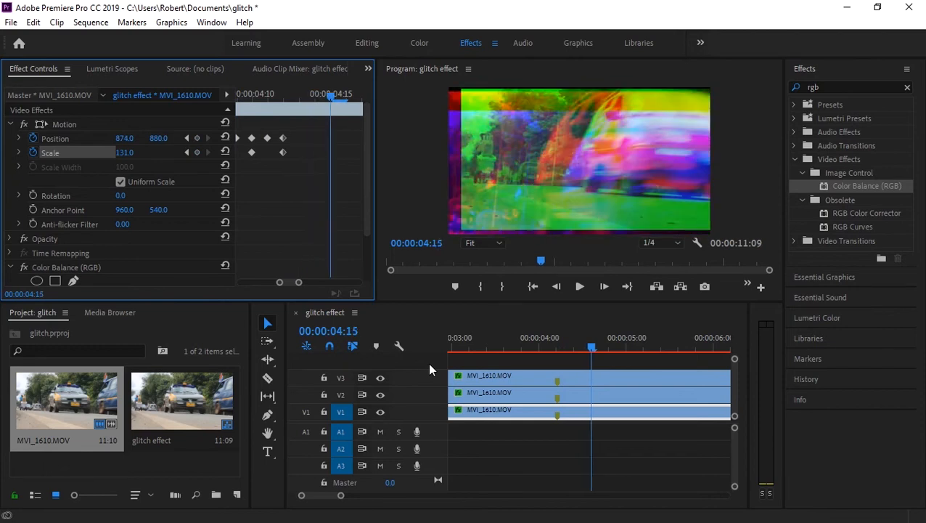
pyautogui.press('Left')
pyautogui.press('Left')
pyautogui.press('Left')
pyautogui.press('Left')
pyautogui.press('Left')
pyautogui.press('Left')
pyautogui.press('Left')
pyautogui.press('Left')
pyautogui.press('Left')
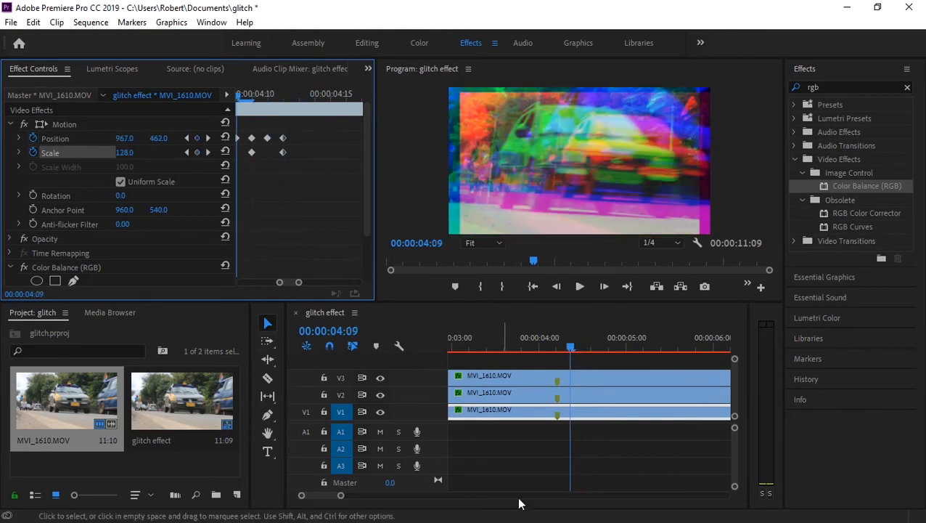
# - At 00:00:04:17, reset the V2 clip's Position to 960, 540 and its Scale to 100
pyautogui.click(506, 393)
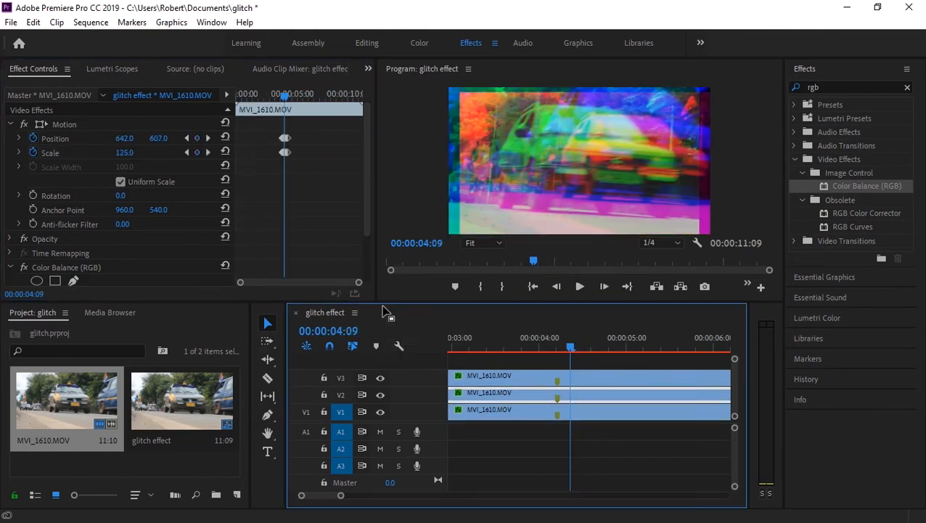
pyautogui.moveTo(358, 283); pyautogui.dragTo(308, 282)
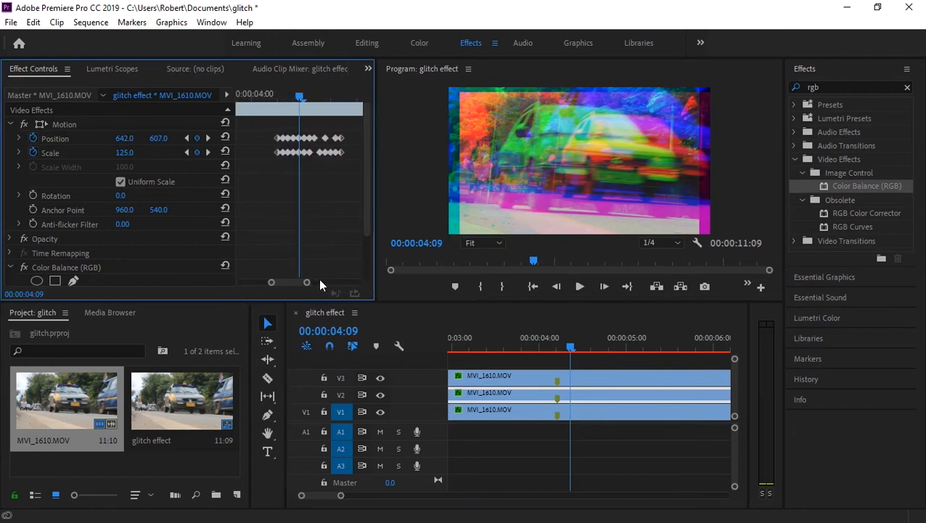
pyautogui.press('Right')
pyautogui.press('Right')
pyautogui.press('Right')
pyautogui.press('Right')
pyautogui.press('Right')
pyautogui.press('Right')
pyautogui.press('Right')
pyautogui.press('Right')
pyautogui.press('Right')
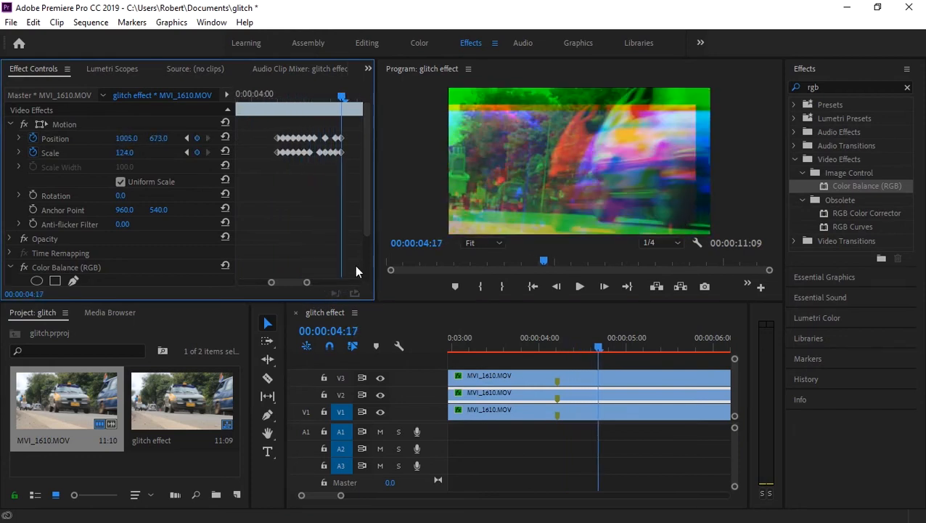
pyautogui.press('Left')
pyautogui.click(224, 138)
pyautogui.click(225, 151)
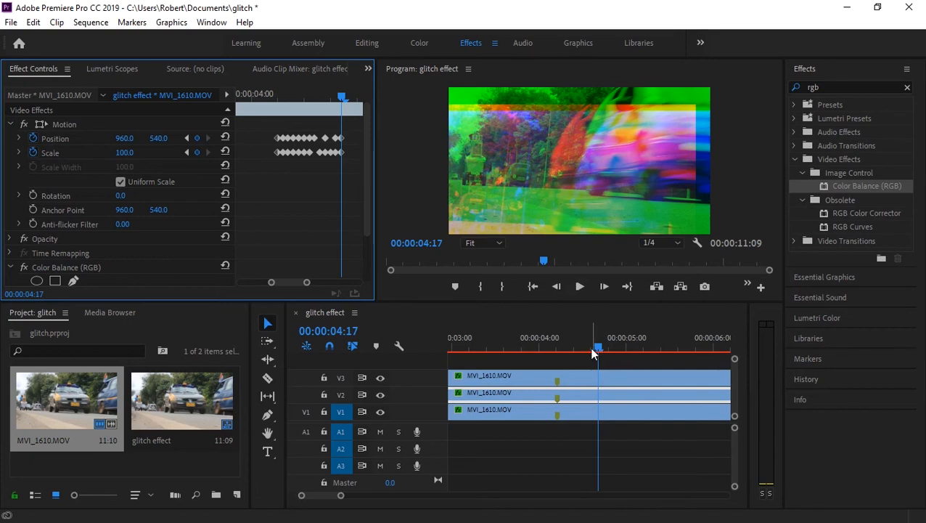
# - At 00:00:04:20, where the V3 clip's glitch ends, reset the V1 clip's Position to 960, 540 and Scale to 100
pyautogui.click(579, 378)
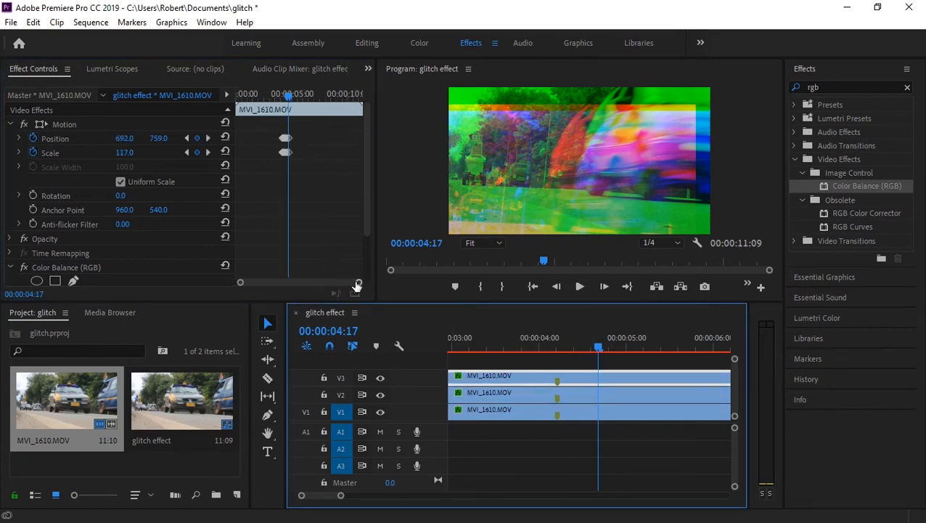
pyautogui.moveTo(358, 283); pyautogui.dragTo(290, 282)
pyautogui.press('Right')
pyautogui.press('Right')
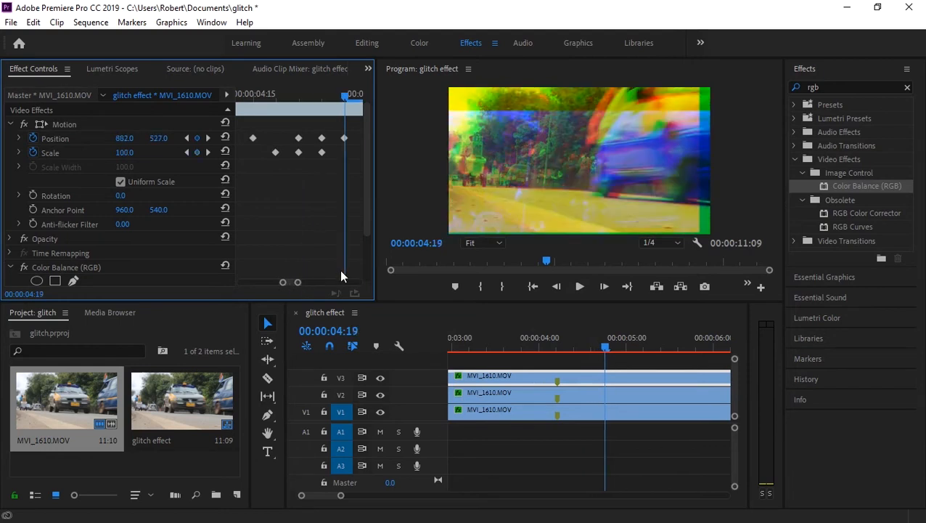
pyautogui.press('Right')
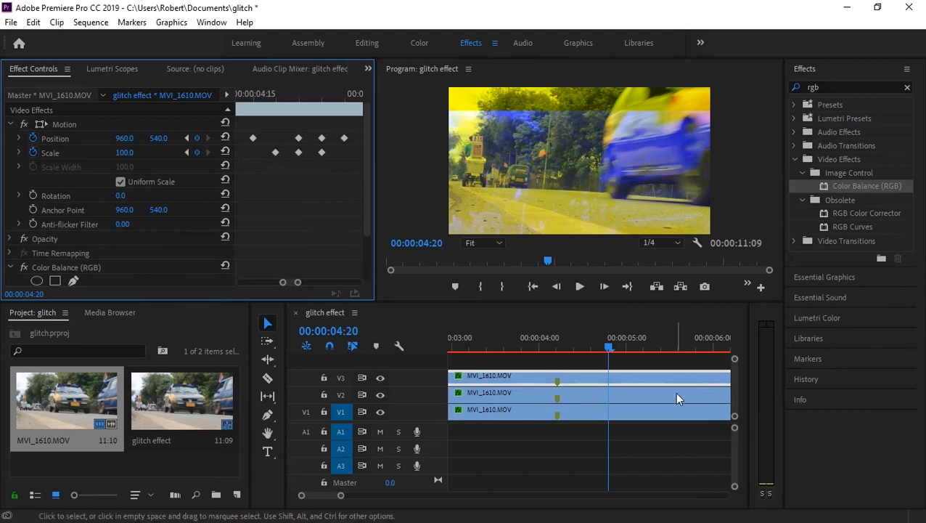
pyautogui.click(559, 411)
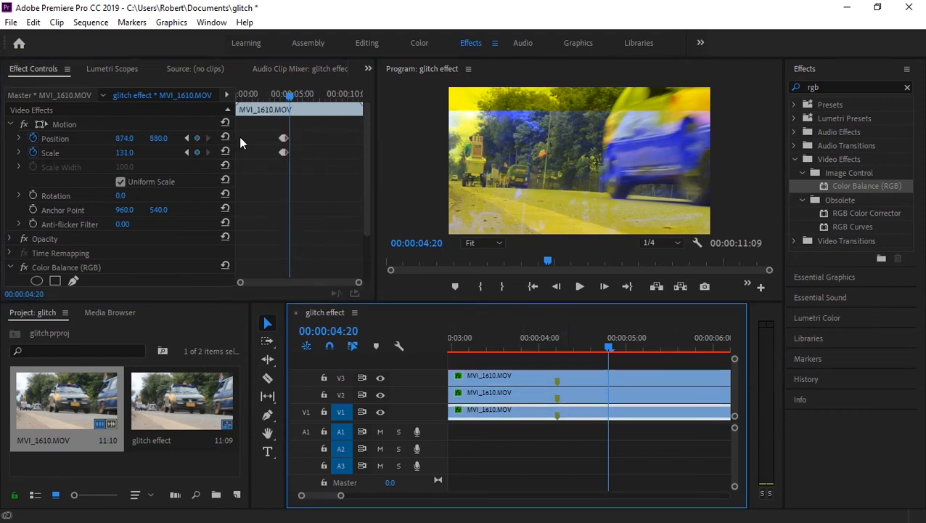
pyautogui.click(226, 138)
pyautogui.click(225, 151)
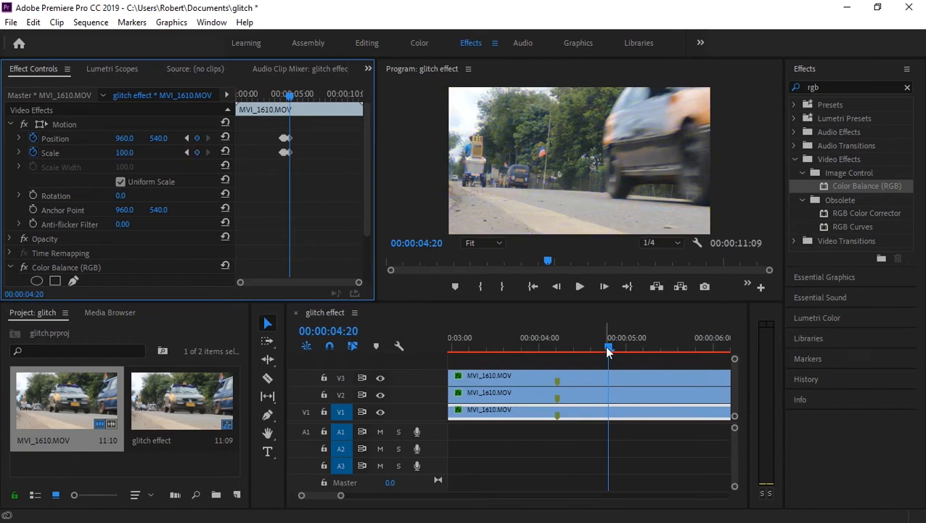
# - Play back the sequence through the glitch section to check the effect
pyautogui.press('Home')
pyautogui.press('space')
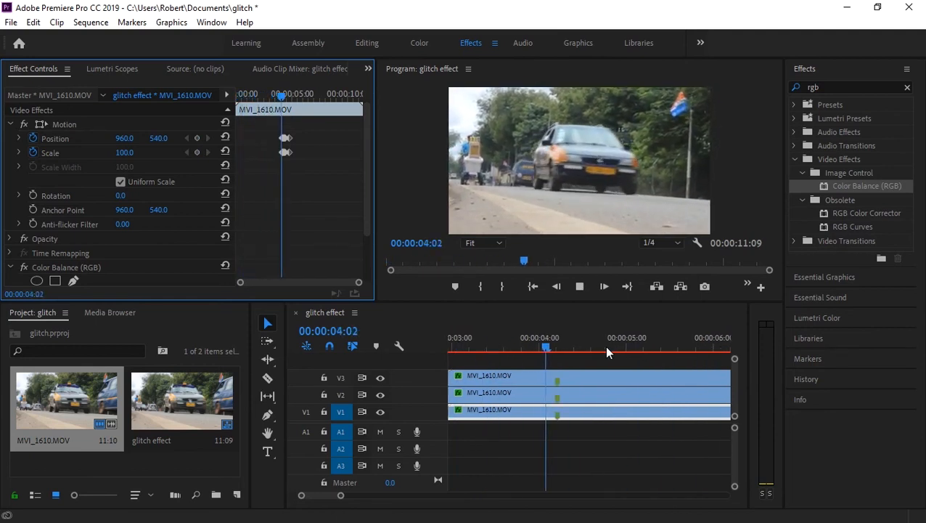
pyautogui.press('space')
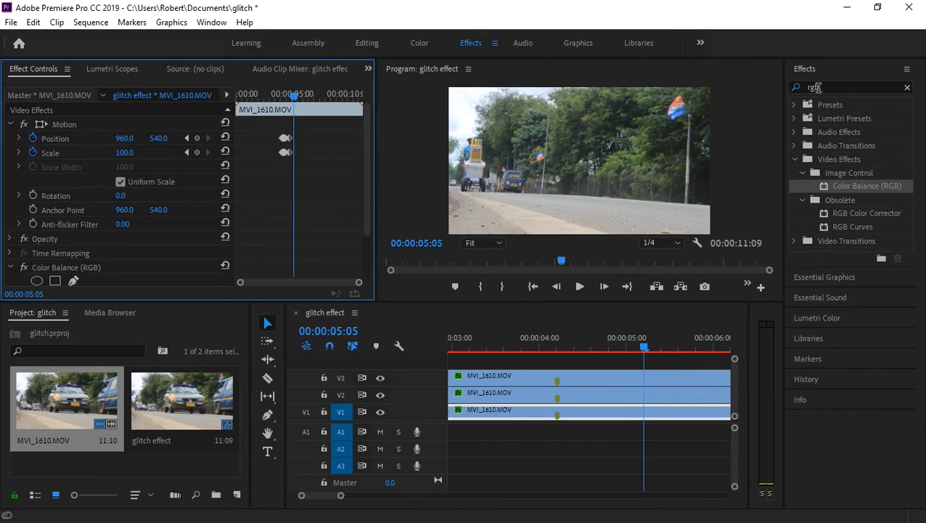
# - Clear the effects search and open the Lumetri Color controls, widening them for easier adjustment
pyautogui.click(907, 88)
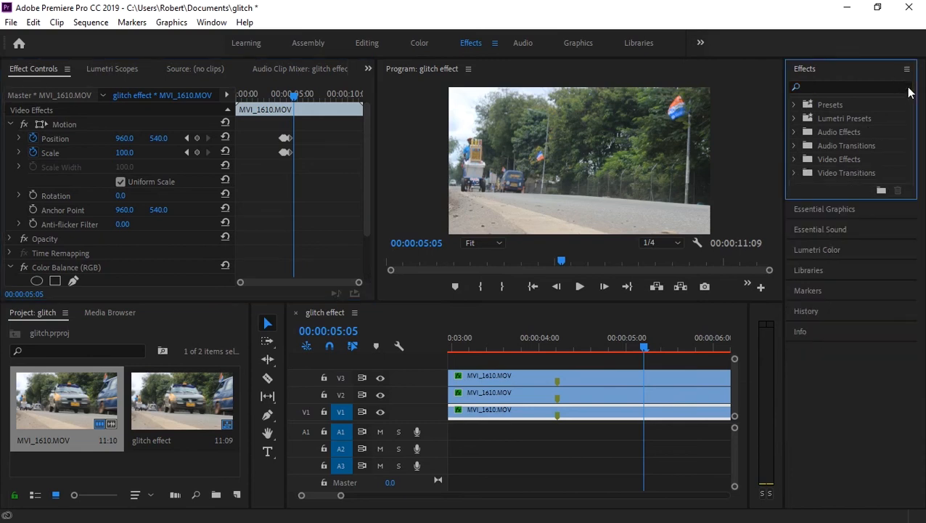
pyautogui.click(817, 252)
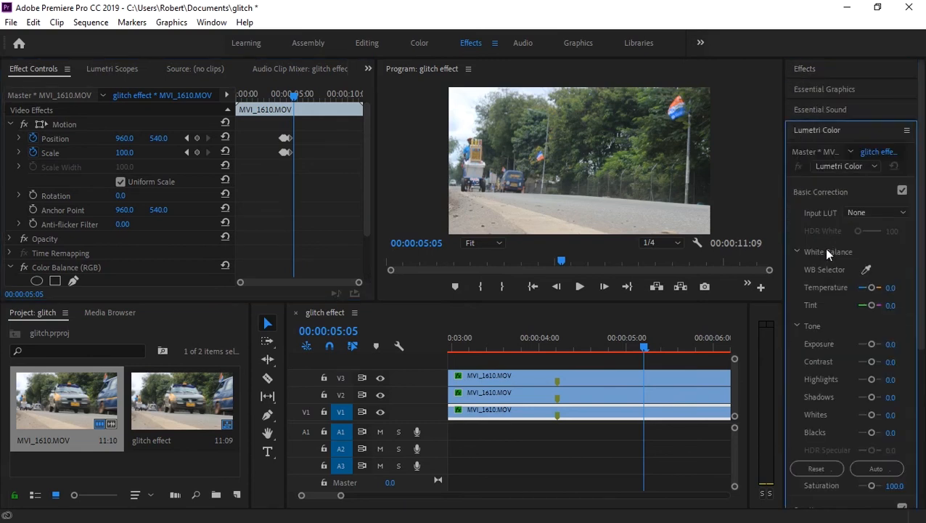
pyautogui.scroll(-5, 840, 284)
pyautogui.scroll(5, 840, 284)
pyautogui.moveTo(782, 221); pyautogui.dragTo(688, 207)
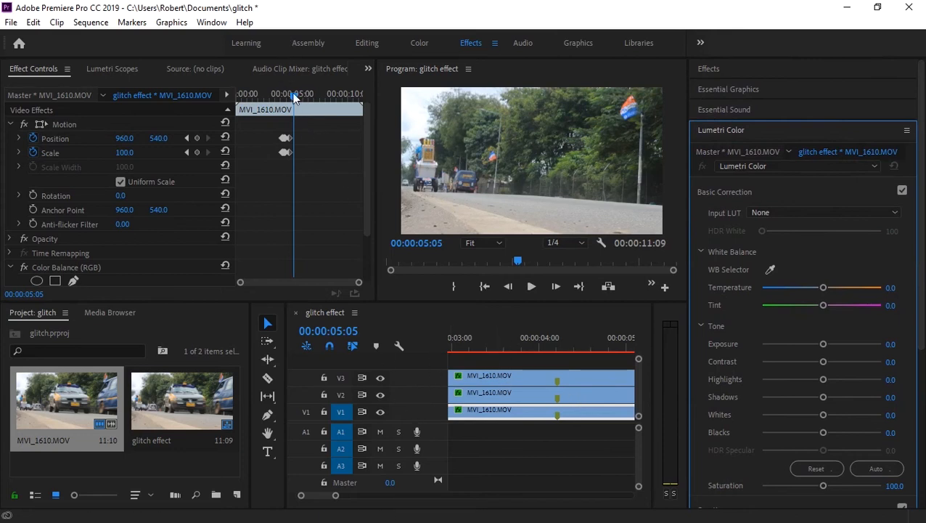
# - With the V3 clip selected at 00:00:04:11, set its Lumetri Temperature to -44.3 and Tint to 65.9
pyautogui.click(522, 374)
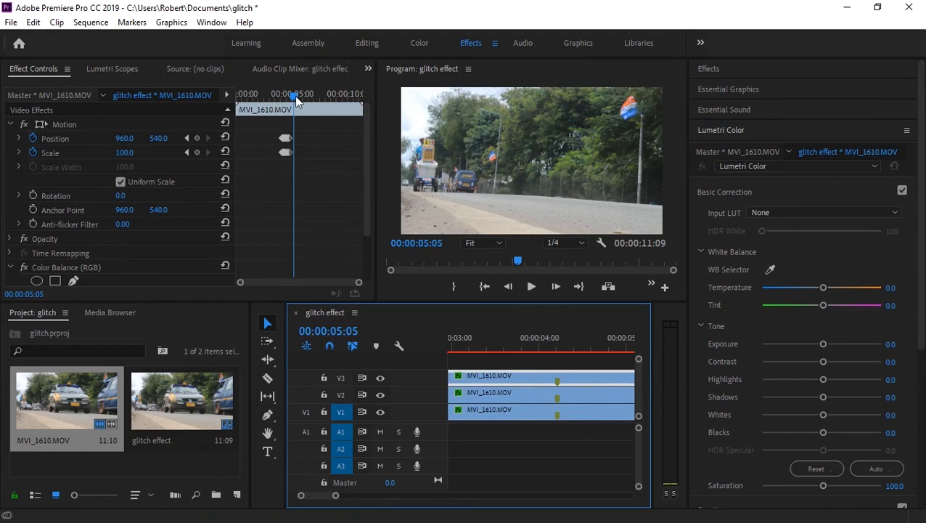
pyautogui.moveTo(296, 101); pyautogui.dragTo(288, 101)
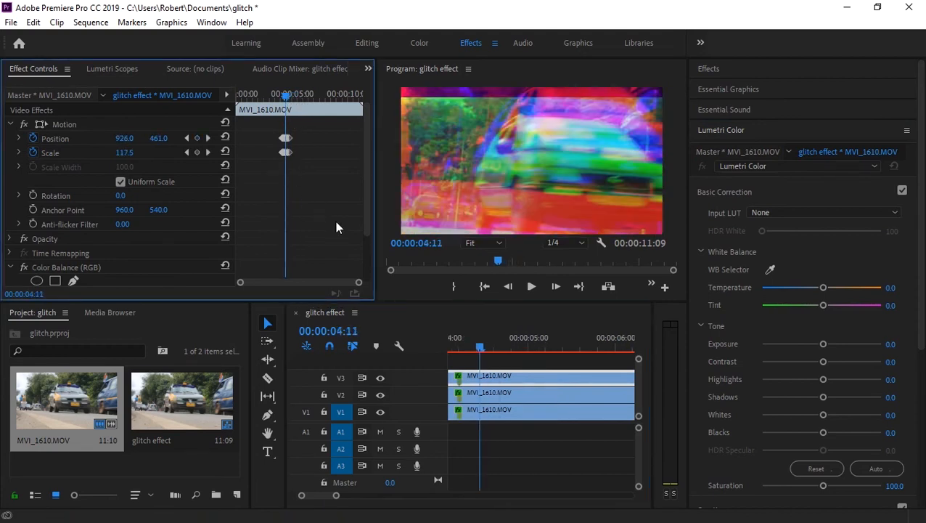
pyautogui.moveTo(359, 284); pyautogui.dragTo(321, 290)
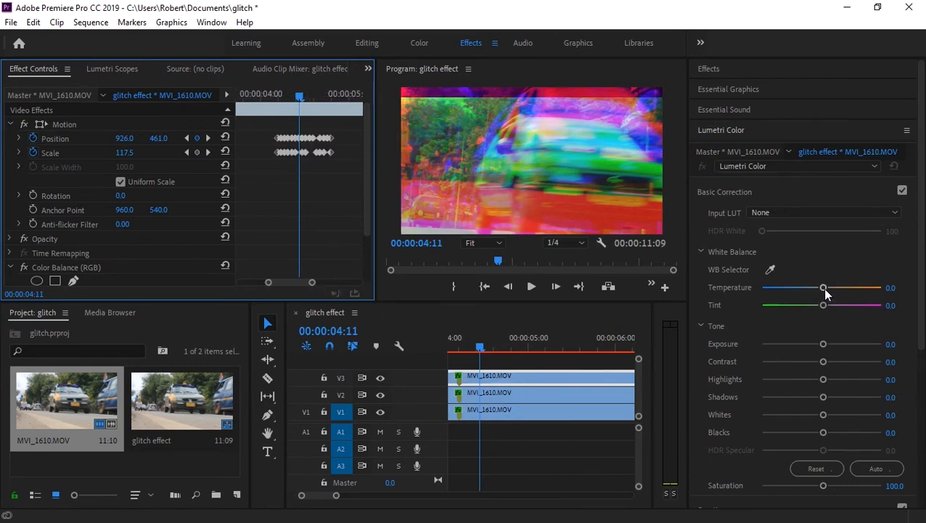
pyautogui.moveTo(823, 288); pyautogui.dragTo(837, 305)
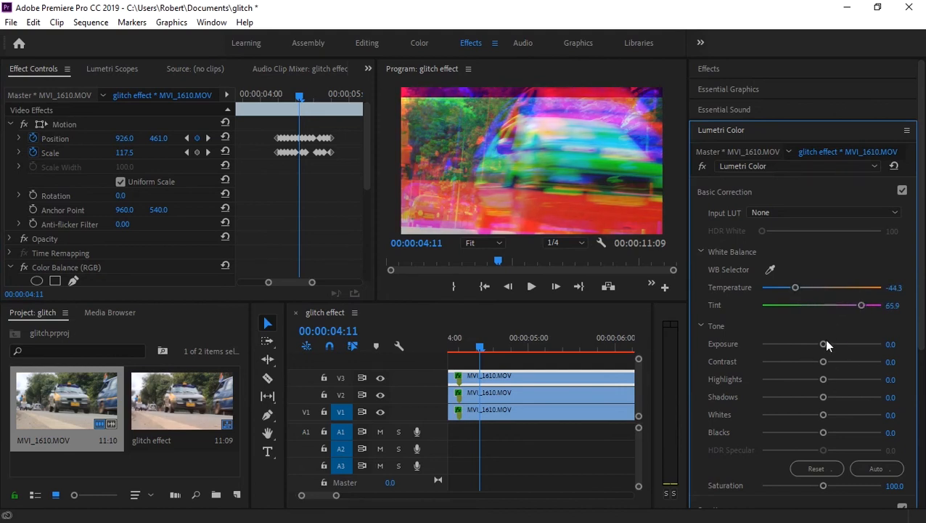
# - Adjust the V3 clip's tone with Exposure 1.7, Contrast 37.5, Highlights 31.8 and Shadows -29.5
pyautogui.moveTo(823, 345); pyautogui.dragTo(841, 344)
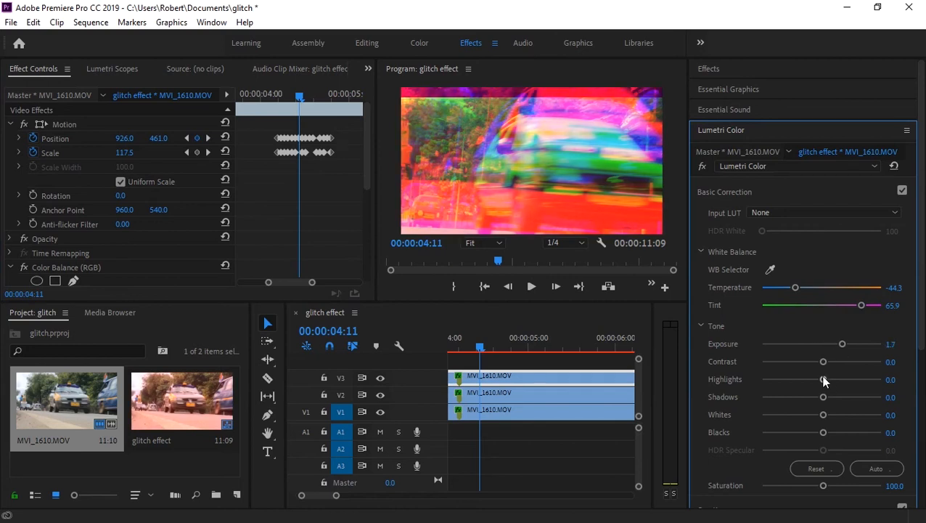
pyautogui.moveTo(824, 378); pyautogui.dragTo(843, 362)
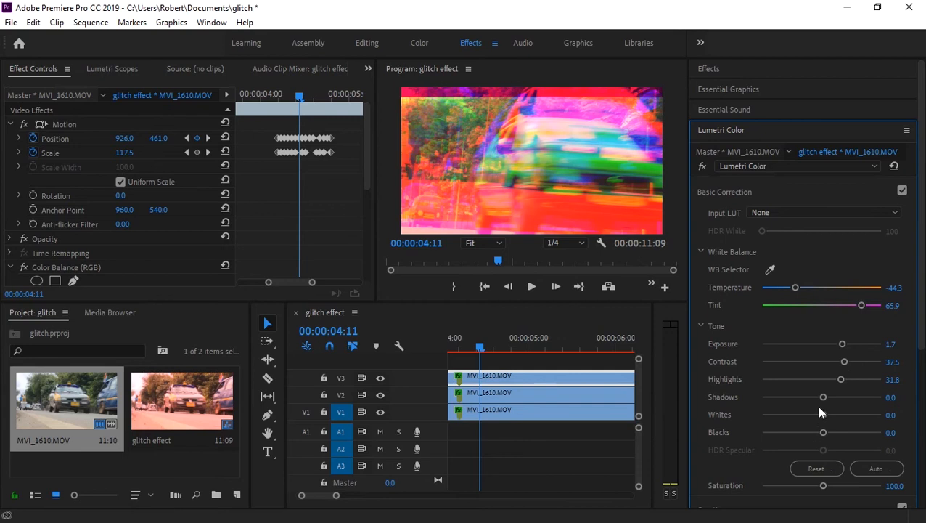
pyautogui.moveTo(824, 399); pyautogui.dragTo(802, 387)
# - In the V3 clip's Creative adjustments, set Sharpen to 88.6, Vibrance to 75 and Saturation to 197.7
pyautogui.scroll(-5, 822, 444)
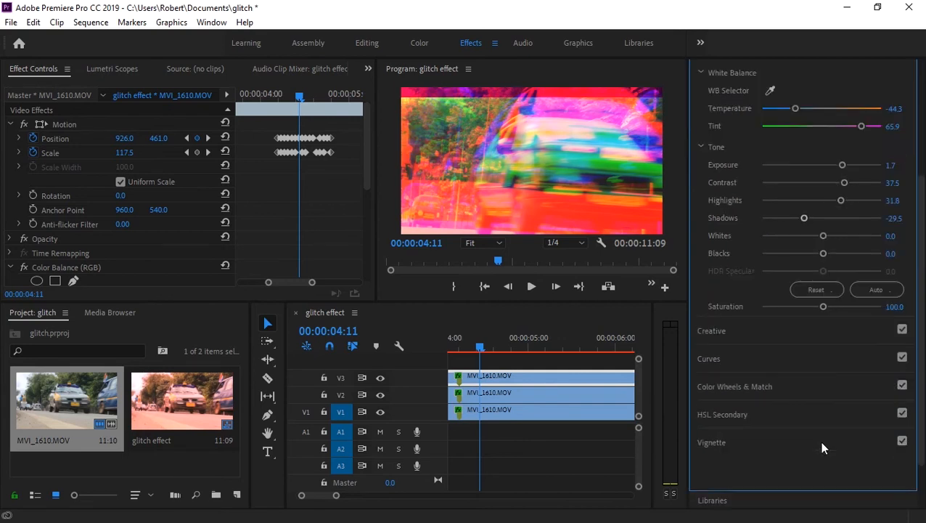
pyautogui.click(749, 332)
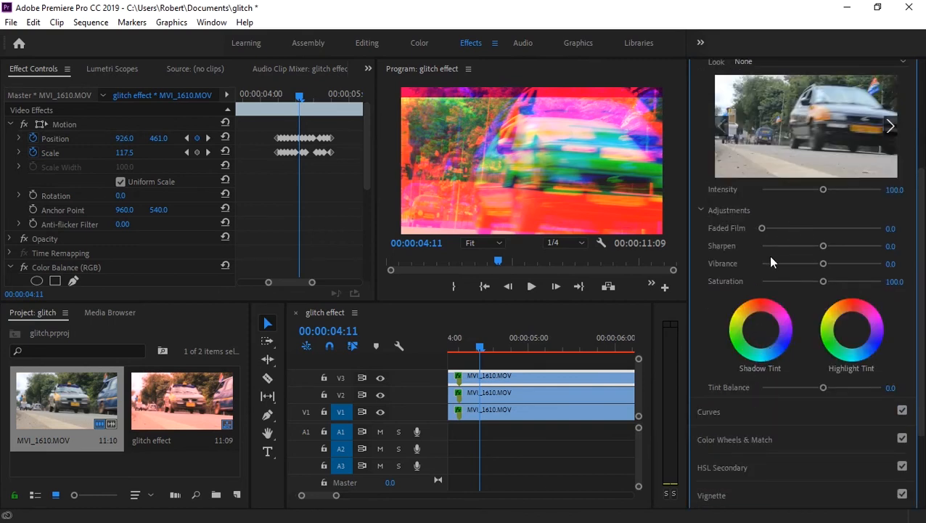
pyautogui.moveTo(823, 246); pyautogui.dragTo(874, 247)
pyautogui.moveTo(822, 265); pyautogui.dragTo(858, 268)
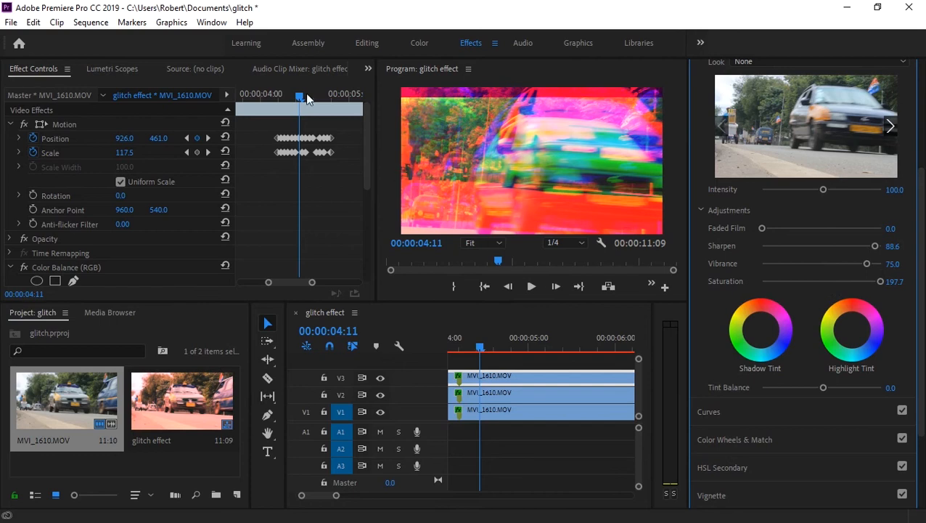
# - At 00:00:04:05, collapse the V3 clip's Color Balance (RGB) effect and expand the Creative section of its Lumetri Color effect
pyautogui.moveTo(299, 95); pyautogui.dragTo(281, 100)
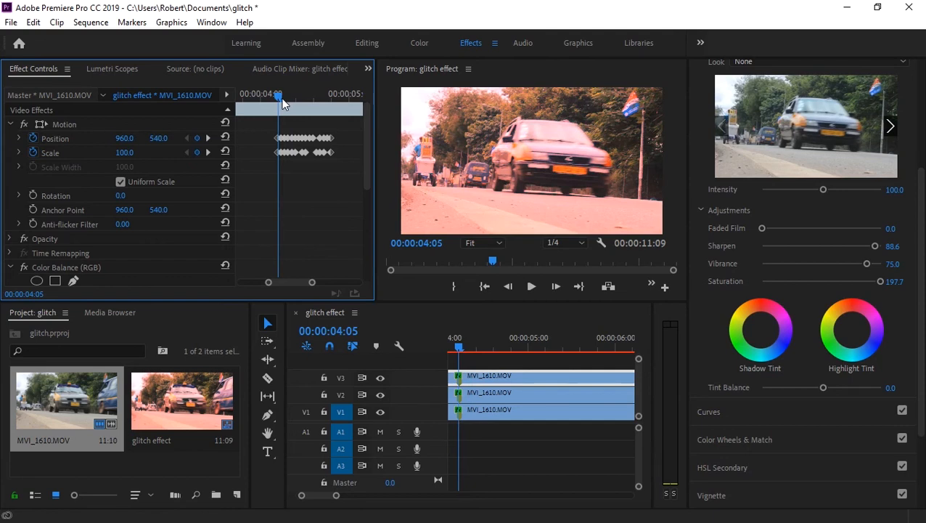
pyautogui.scroll(-2, 254, 199)
pyautogui.scroll(-2, 4, 210)
pyautogui.click(6, 186)
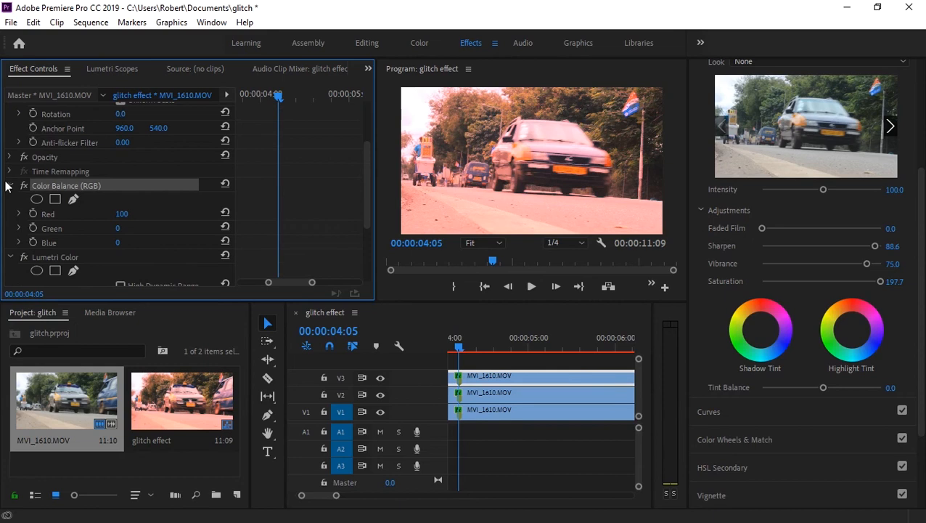
pyautogui.click(9, 186)
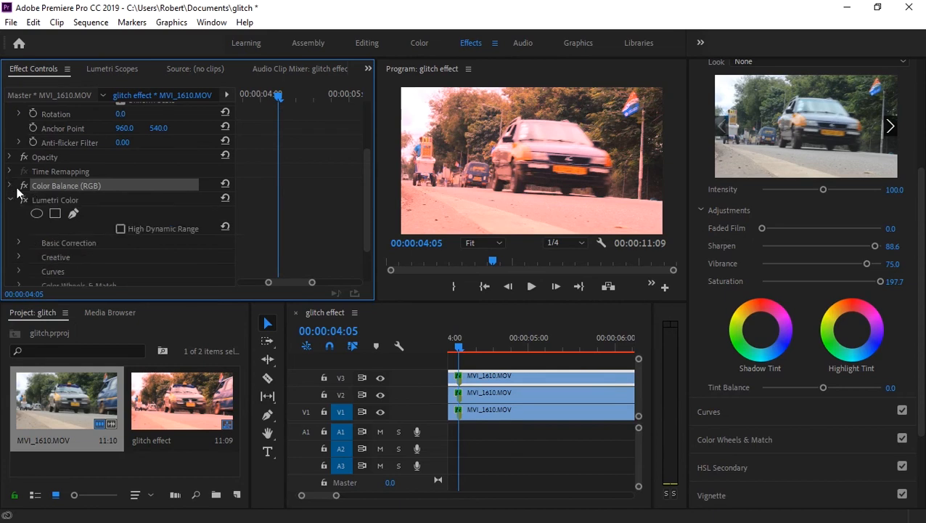
pyautogui.scroll(-2, 256, 220)
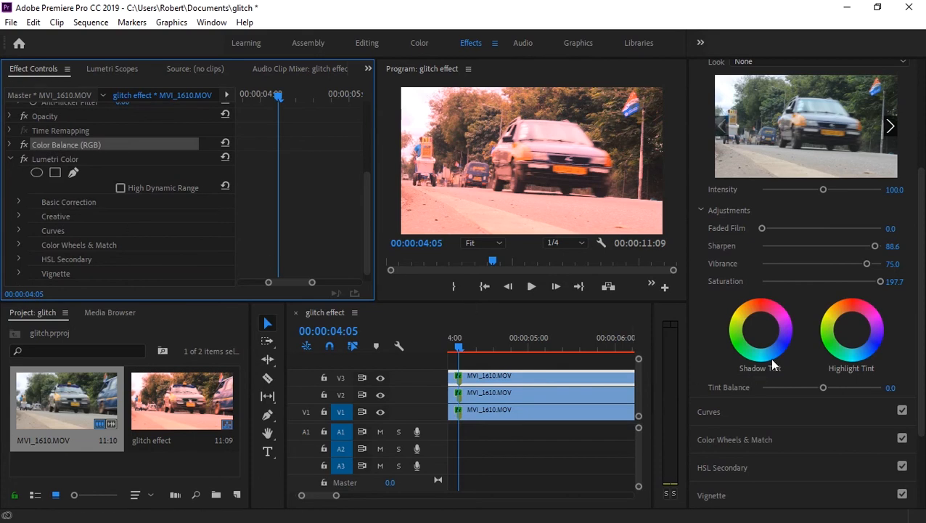
pyautogui.scroll(4, 747, 342)
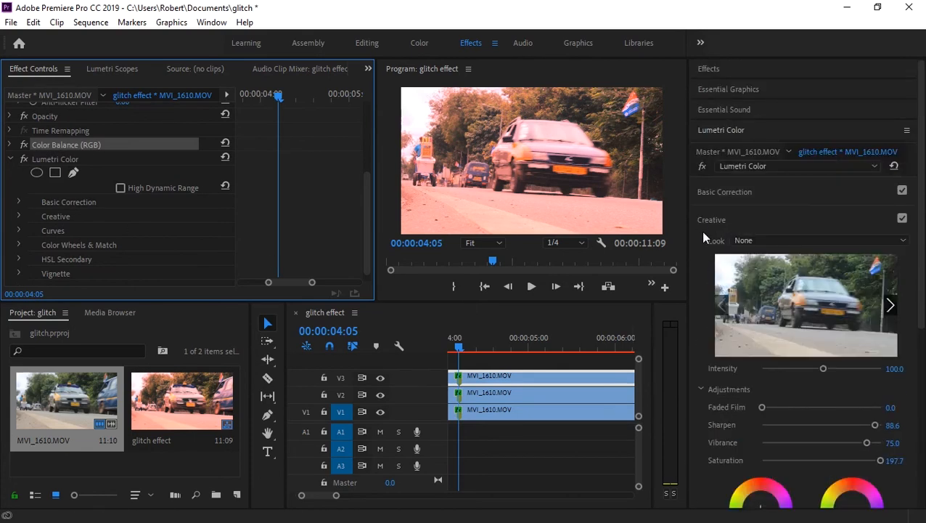
pyautogui.click(24, 214)
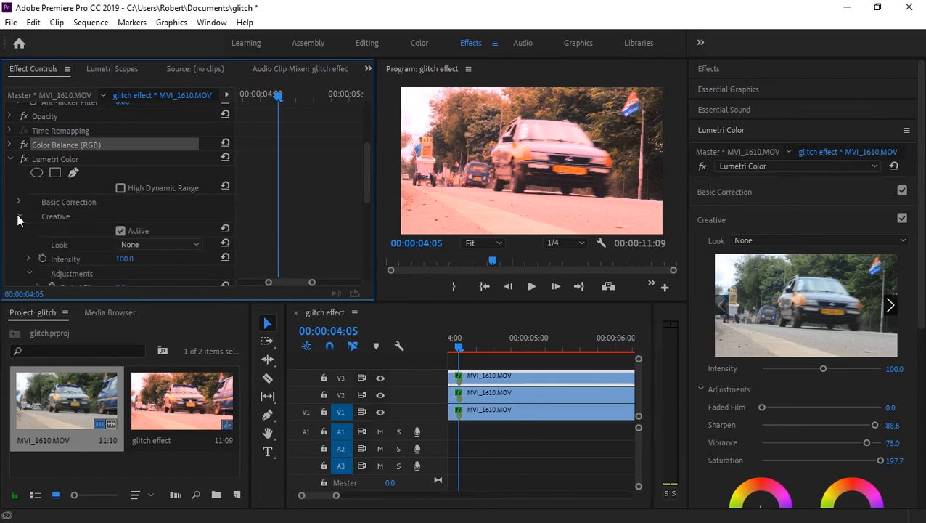
pyautogui.scroll(-1, 130, 224)
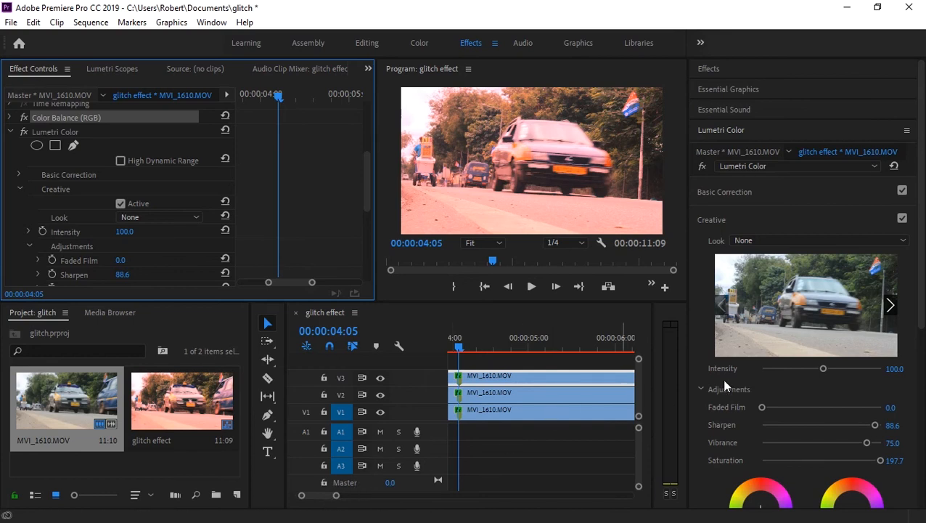
# - Shrink the Lumetri Color and audio meter areas to enlarge the program preview and the timeline
pyautogui.moveTo(689, 319); pyautogui.dragTo(891, 283)
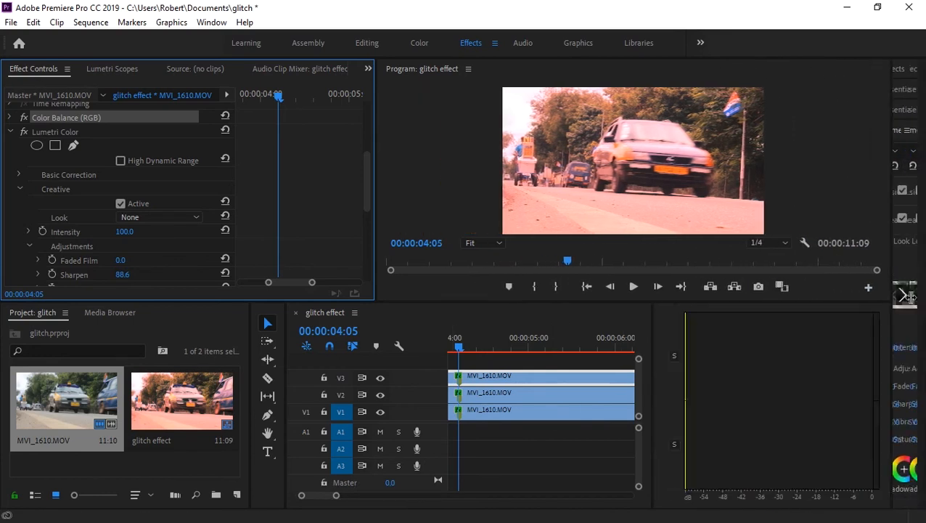
pyautogui.moveTo(653, 361); pyautogui.dragTo(854, 361)
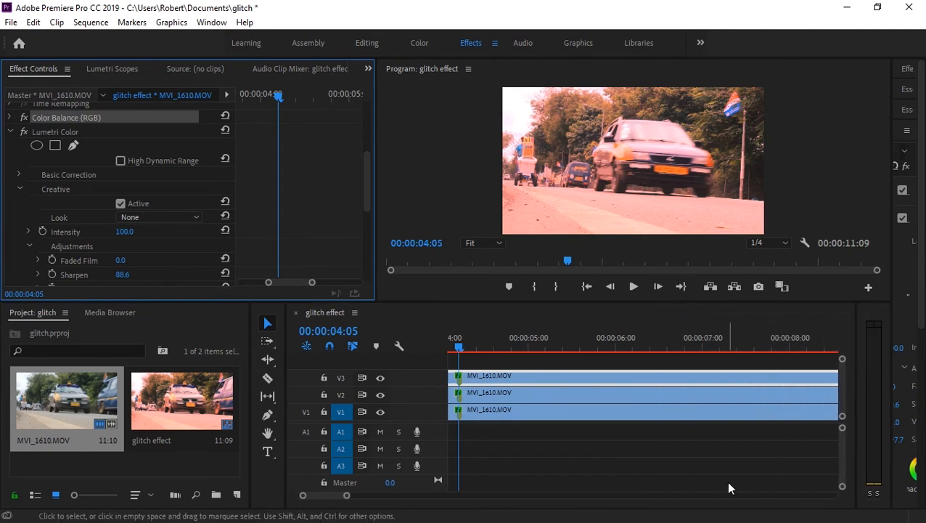
# - Play the sequence from its start into the glitch and stop at 00:00:04:08
pyautogui.press('End')
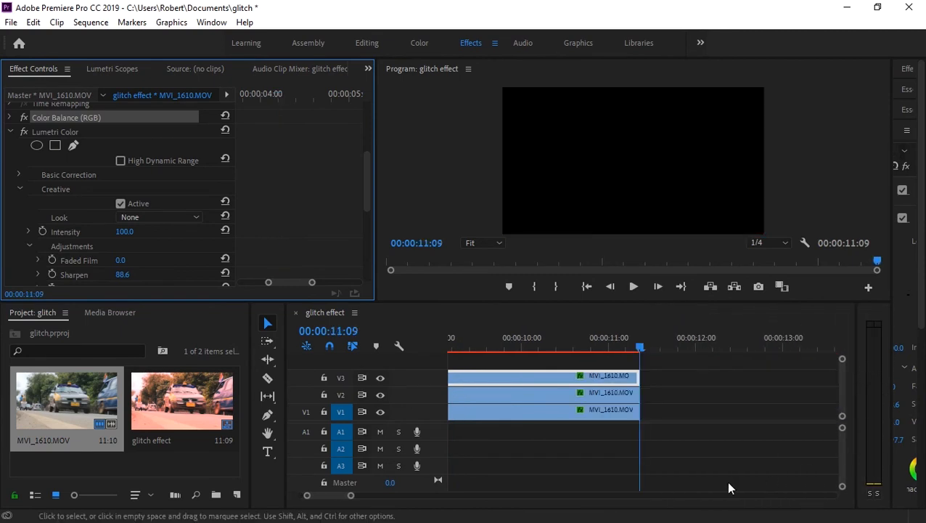
pyautogui.press('Home')
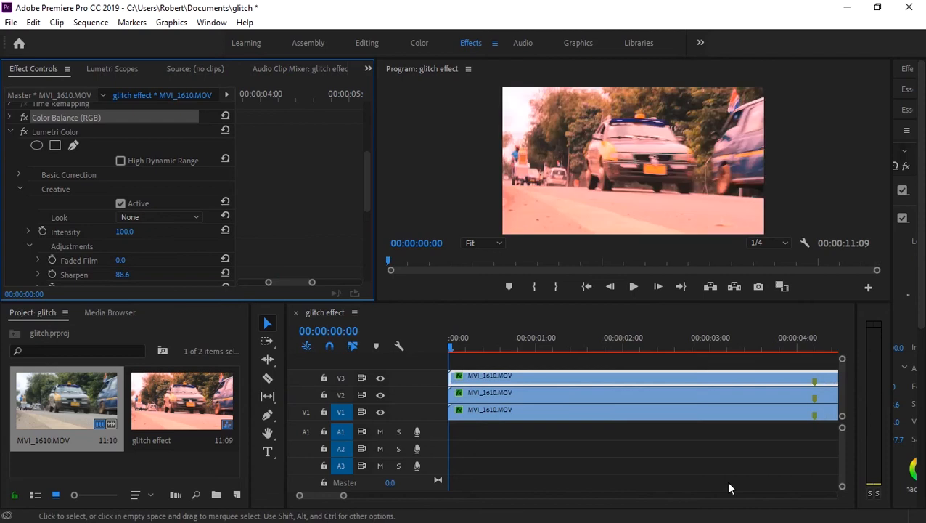
pyautogui.press('space')
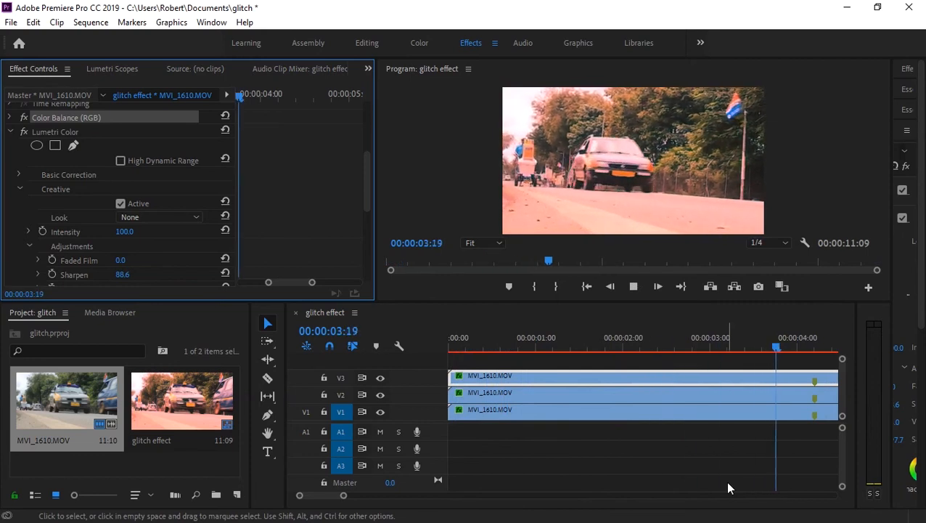
pyautogui.press('space')
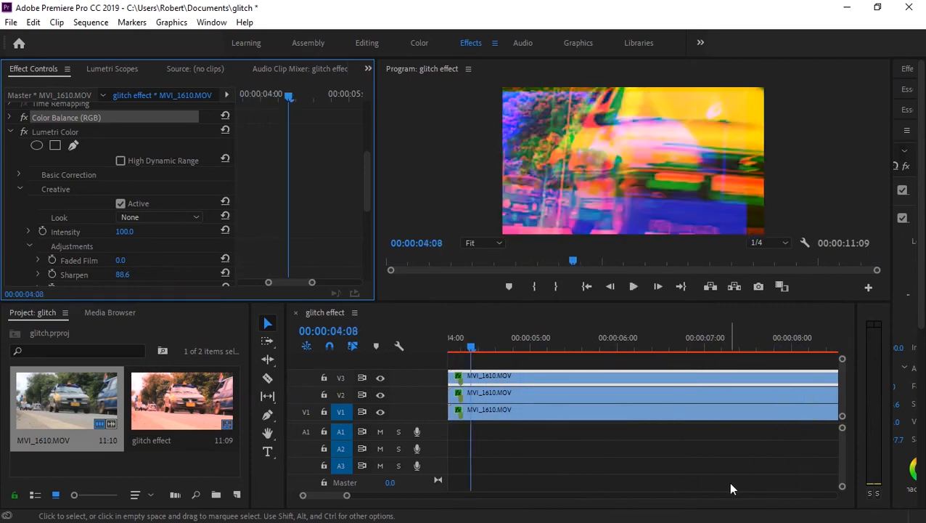
# - Step frame by frame through the glitch, from just before 00:00:04:05 to 00:00:04:24, to check the color look
pyautogui.press('Left')
pyautogui.press('Left')
pyautogui.press('Left')
pyautogui.press('Left')
pyautogui.press('Left')
pyautogui.press('Left')
pyautogui.press('Right')
pyautogui.press('Right')
pyautogui.press('Right')
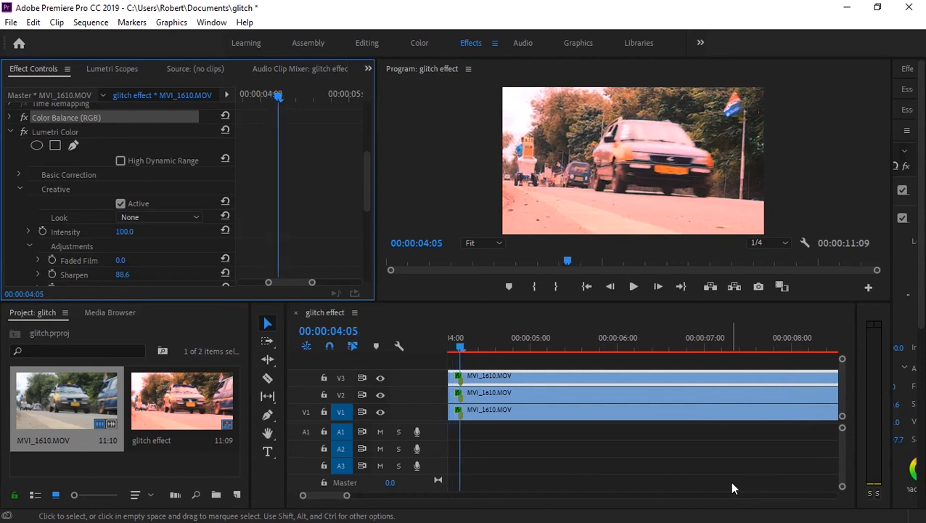
pyautogui.press('Right')
pyautogui.press('Right')
pyautogui.press('Right')
pyautogui.press('Right')
pyautogui.press('Right')
pyautogui.press('Right')
pyautogui.press('Right')
pyautogui.press('Right')
pyautogui.press('Right')
pyautogui.press('Right')
pyautogui.press('Right')
pyautogui.press('Right')
pyautogui.press('Right')
pyautogui.press('Right')
pyautogui.press('Right')
pyautogui.press('Right')
pyautogui.press('Right')
pyautogui.press('Right')
pyautogui.press('Right')
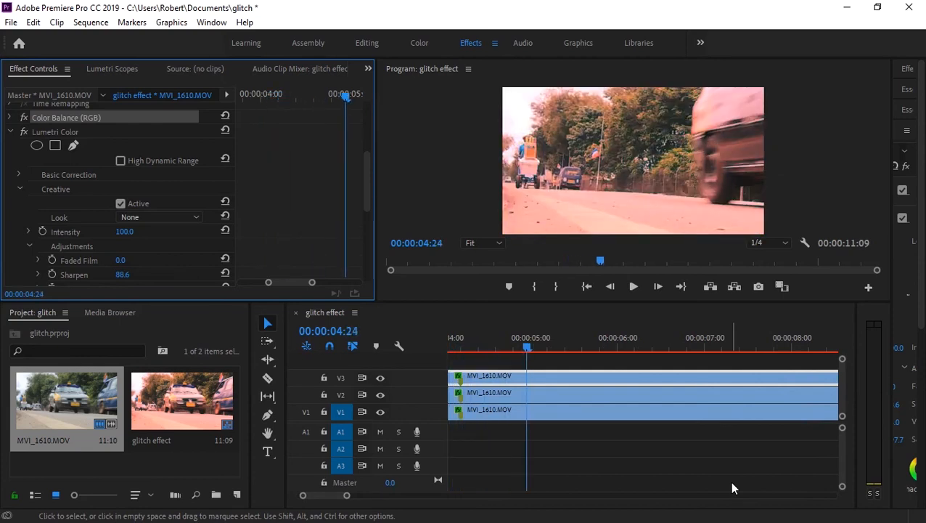
# - Step back through the glitch frames to position the playhead at 00:00:04:12
pyautogui.press('Left')
pyautogui.press('Left')
pyautogui.press('Left')
pyautogui.press('Left')
pyautogui.press('Left')
pyautogui.press('Left')
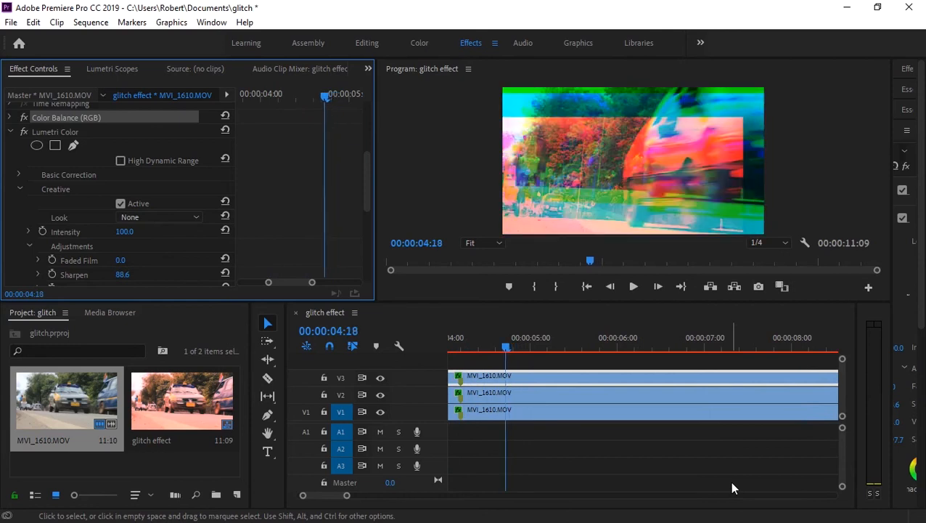
pyautogui.press('Left')
pyautogui.press('Left')
pyautogui.press('Left')
pyautogui.press('Left')
pyautogui.press('Left')
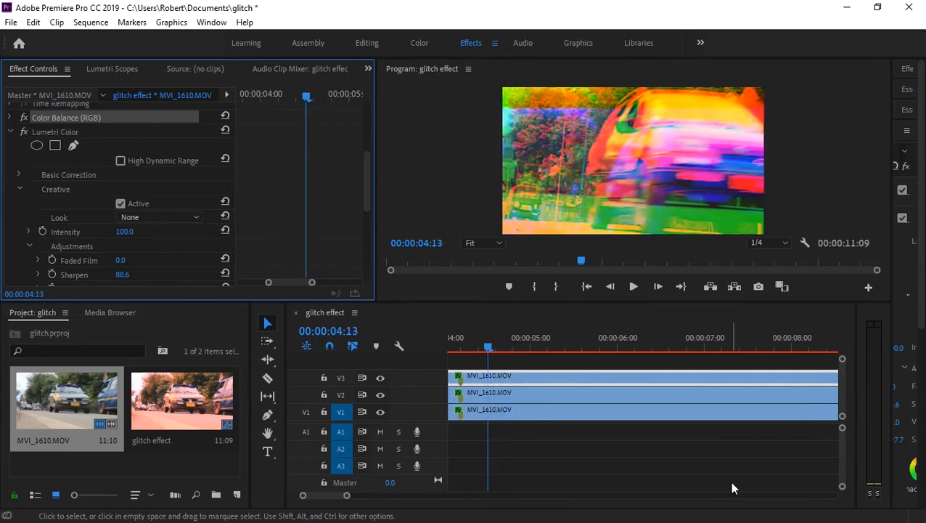
pyautogui.press('Left')
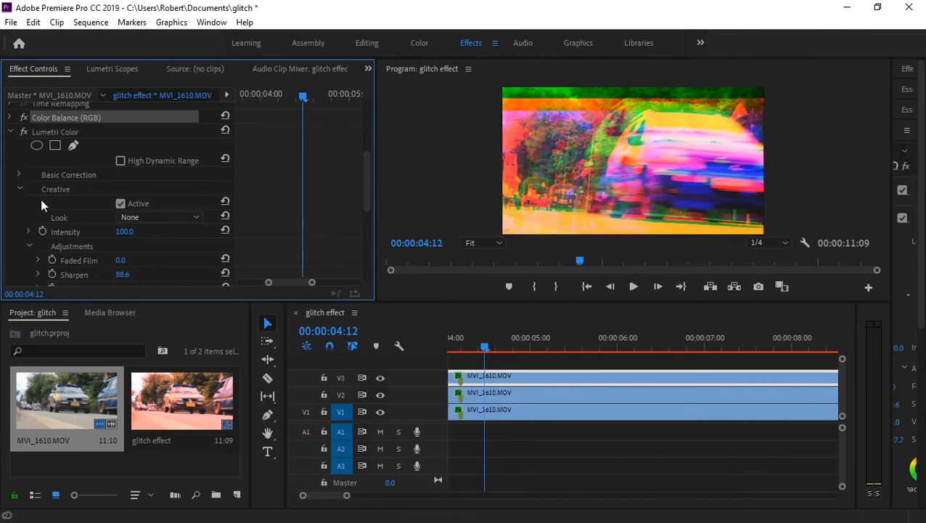
# - Start keyframing the V3 clip's Lumetri Creative Intensity, Sharpen, Vibrance and Saturation at 00:00:04:12
pyautogui.scroll(-1, 32, 221)
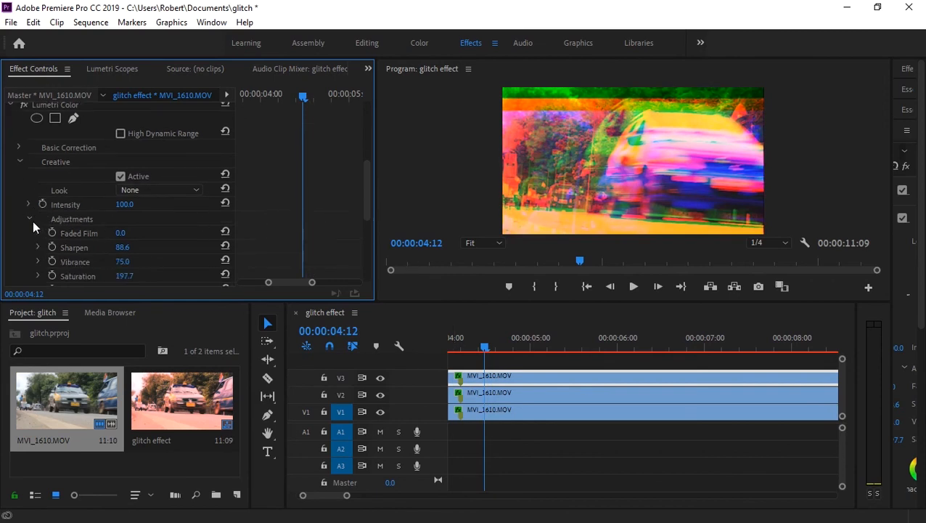
pyautogui.click(20, 150)
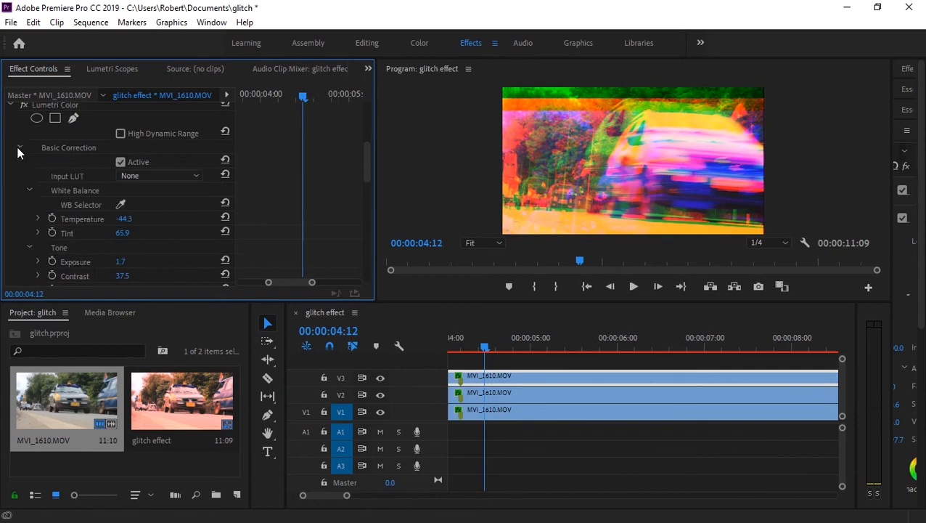
pyautogui.click(19, 148)
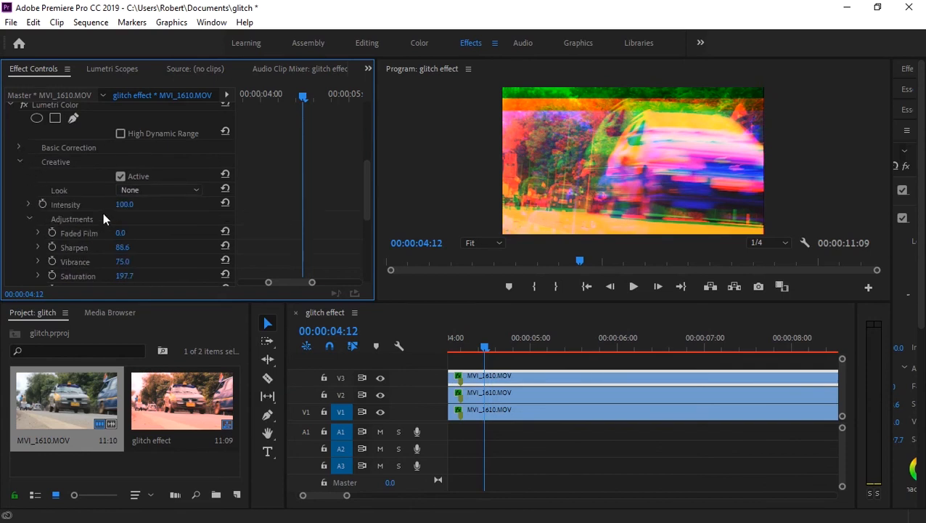
pyautogui.click(42, 204)
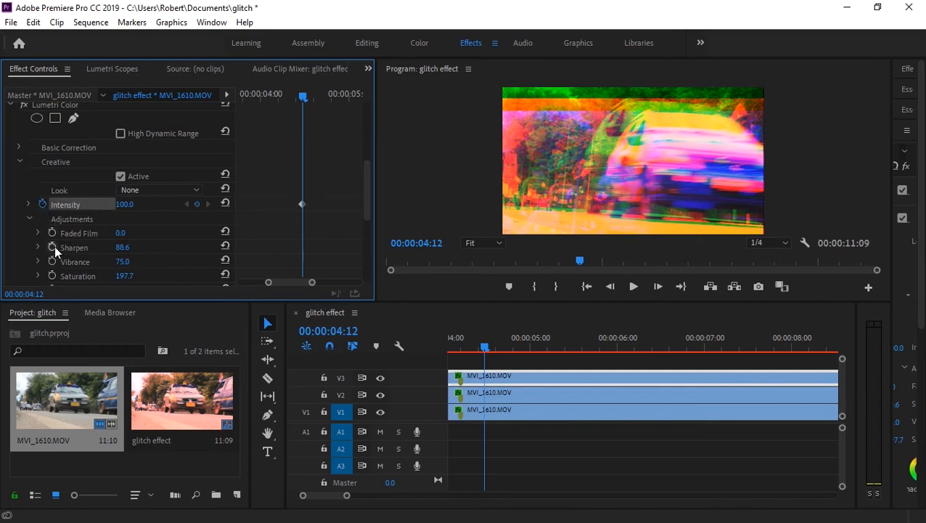
pyautogui.click(54, 246)
pyautogui.scroll(-1, 57, 240)
pyautogui.click(52, 234)
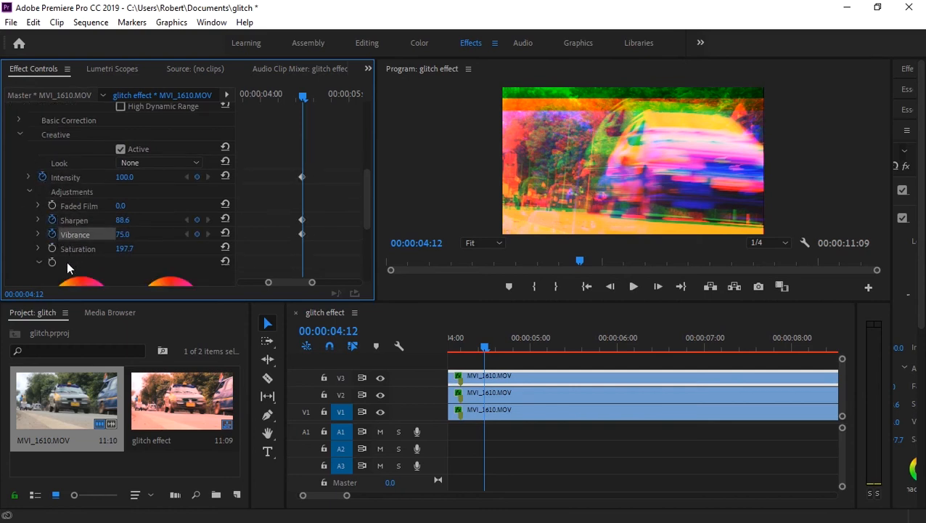
pyautogui.click(53, 249)
# - Check the V3 clip's Lumetri tint wheels and Curves settings for further adjustments, leaving Curves collapsed
pyautogui.scroll(-5, 56, 246)
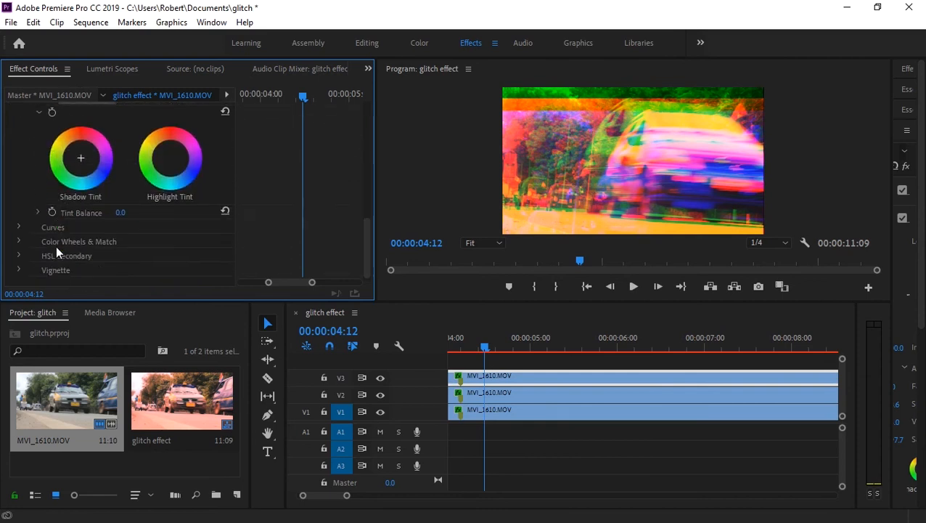
pyautogui.click(18, 228)
pyautogui.scroll(-2, 42, 225)
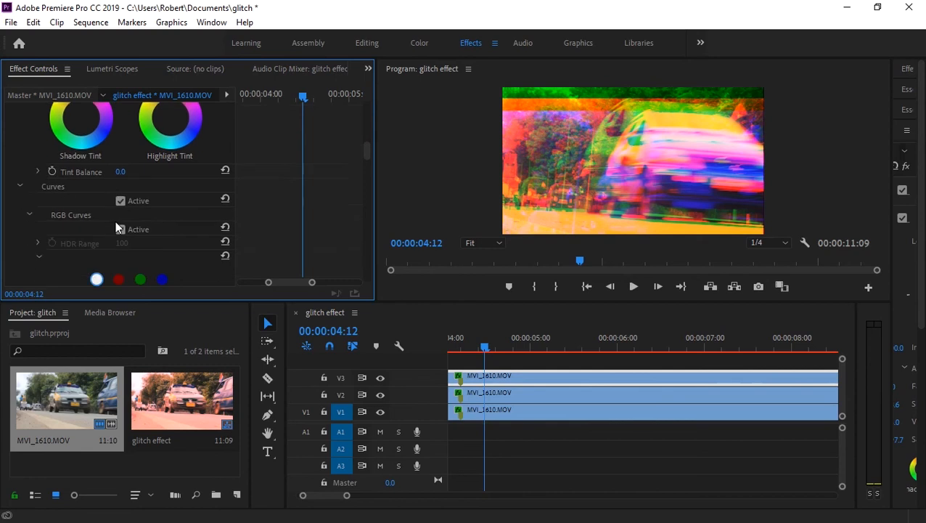
pyautogui.scroll(-1, 11, 181)
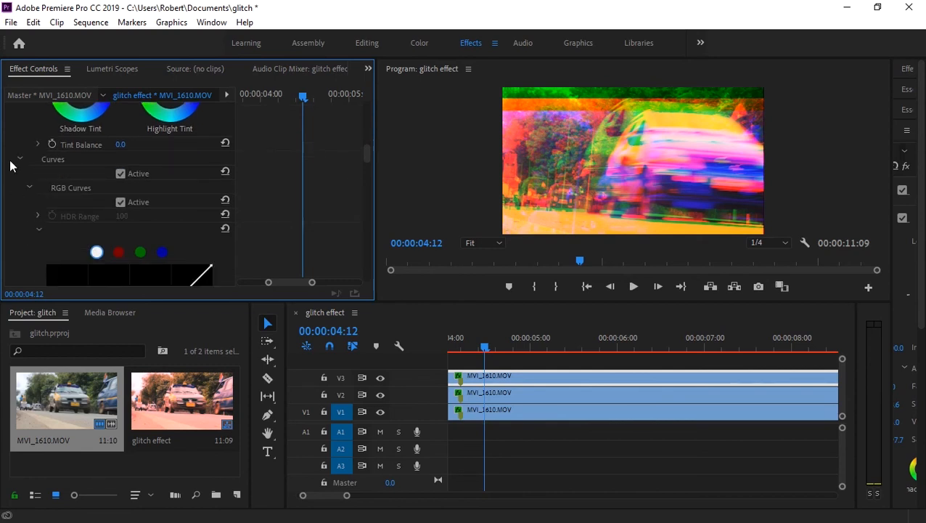
pyautogui.click(20, 159)
pyautogui.scroll(4, 21, 134)
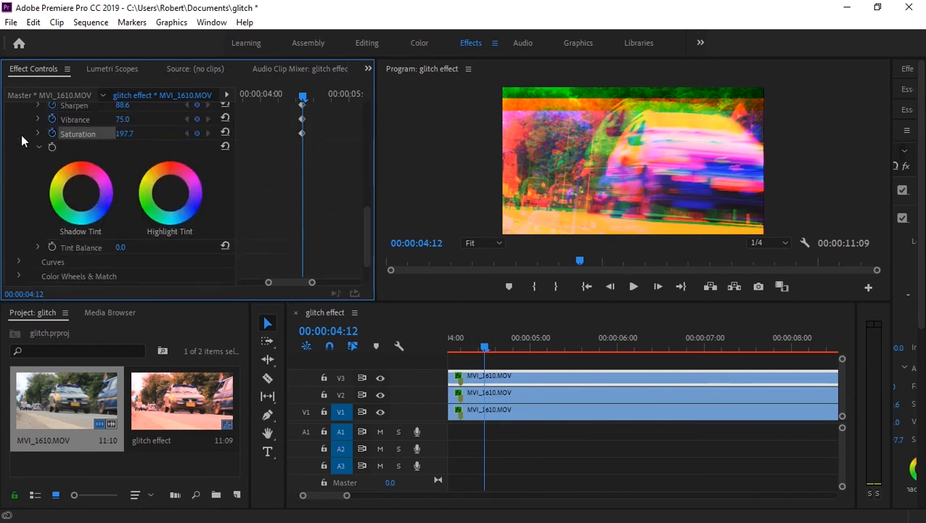
# - Collapse the V3 clip's Lumetri Creative and Motion settings and expand the Basic Correction section of its Lumetri Color effect
pyautogui.scroll(2, 21, 134)
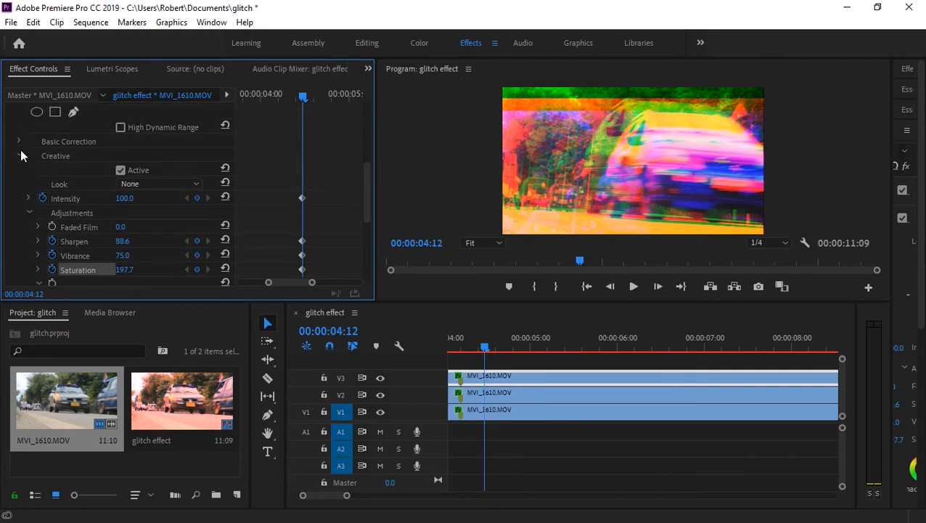
pyautogui.click(19, 154)
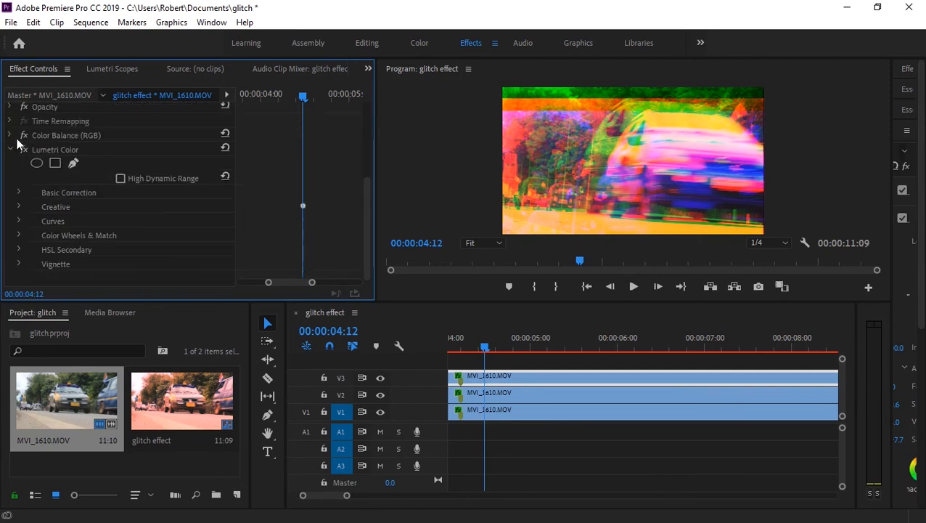
pyautogui.scroll(1, 9, 176)
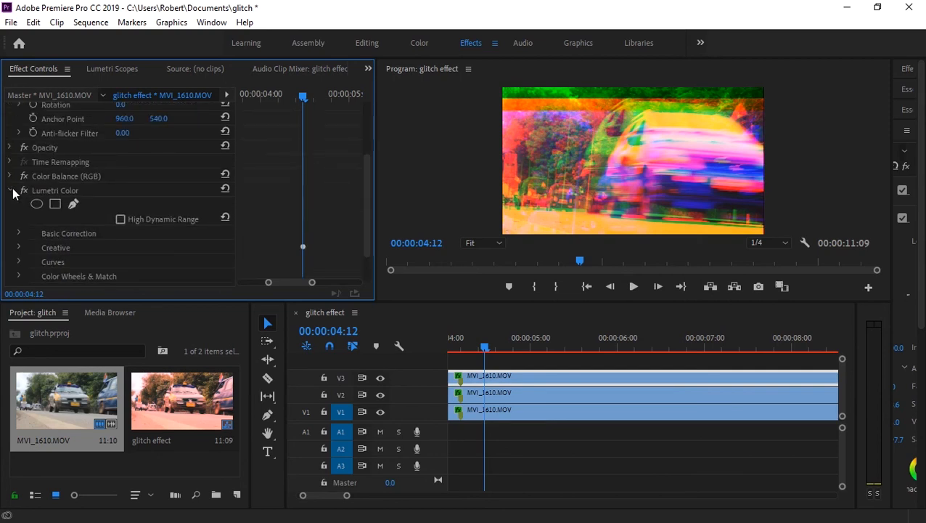
pyautogui.click(11, 190)
pyautogui.scroll(1, 40, 107)
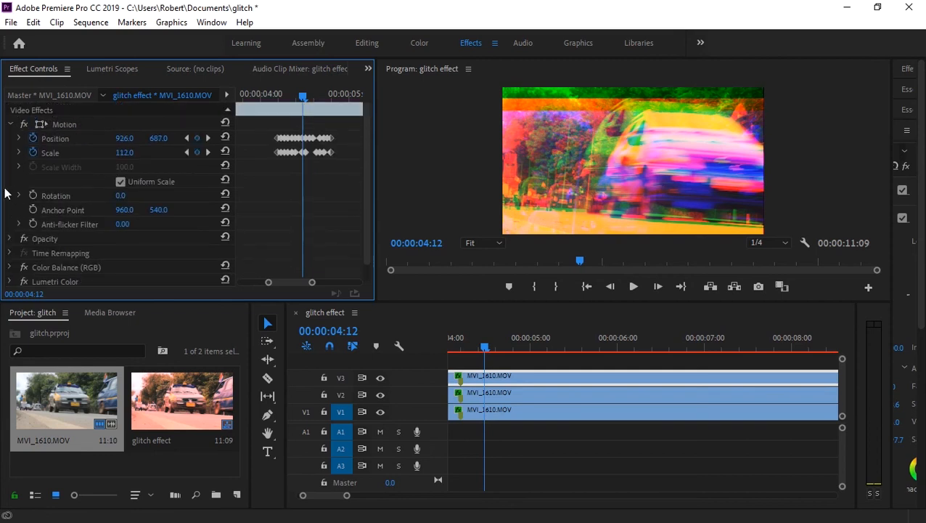
pyautogui.scroll(-1, 44, 229)
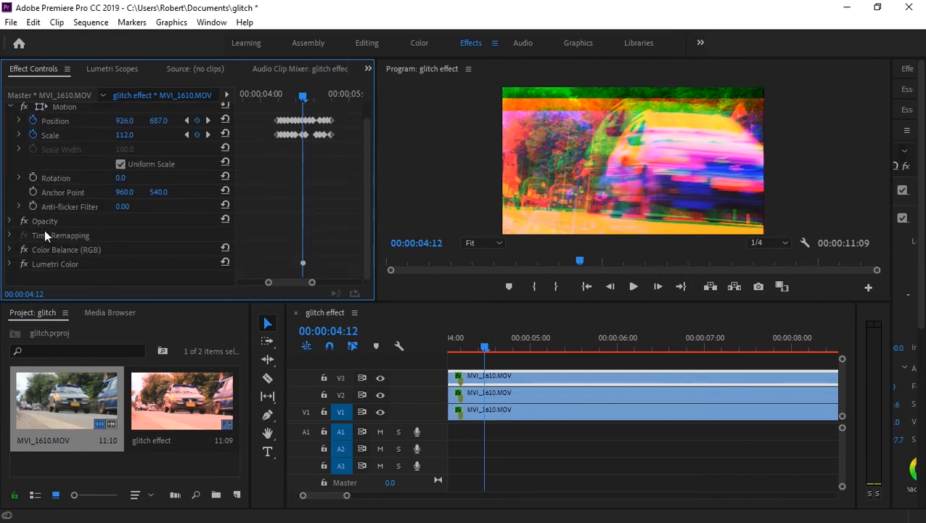
pyautogui.click(12, 107)
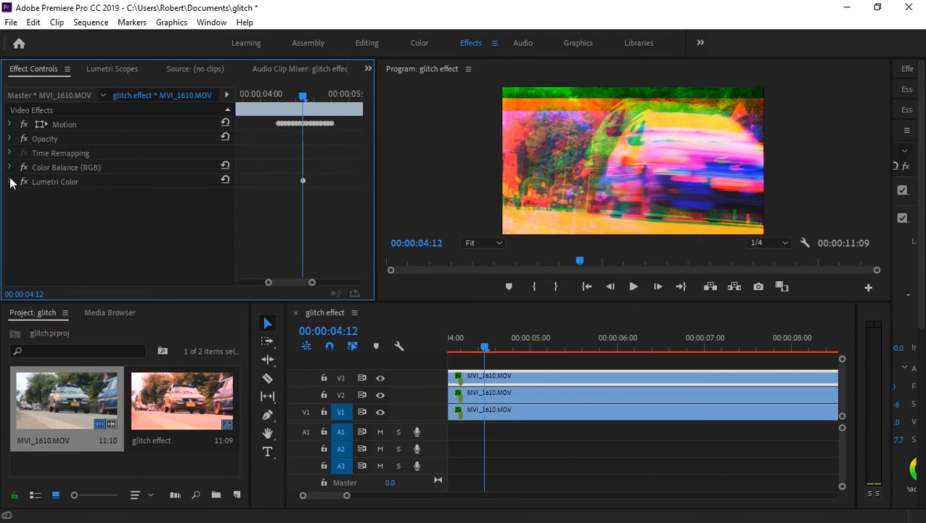
pyautogui.click(10, 181)
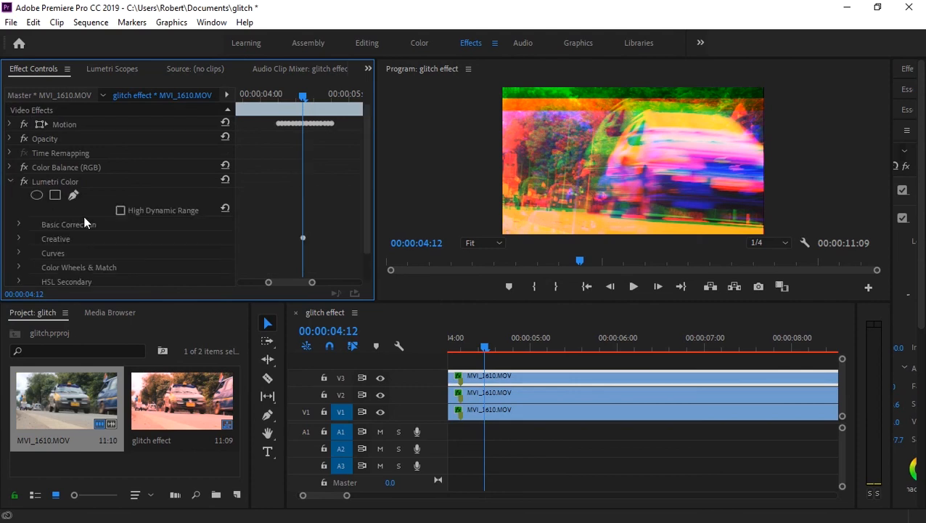
pyautogui.click(18, 225)
pyautogui.scroll(-3, 67, 234)
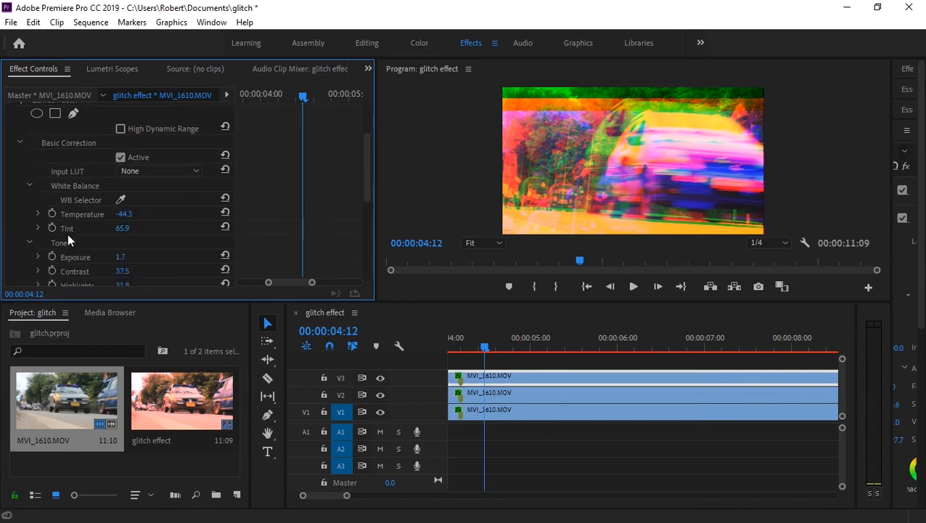
# - Start keyframing the V3 clip's Lumetri Temperature and Tint at 00:00:04:12, and reset both to 0.0 at 00:00:04:05
pyautogui.click(54, 211)
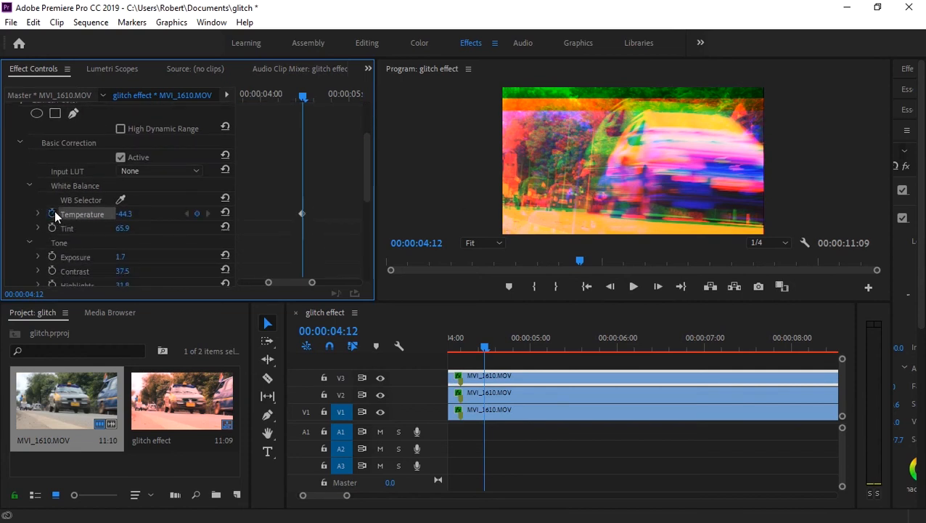
pyautogui.click(53, 226)
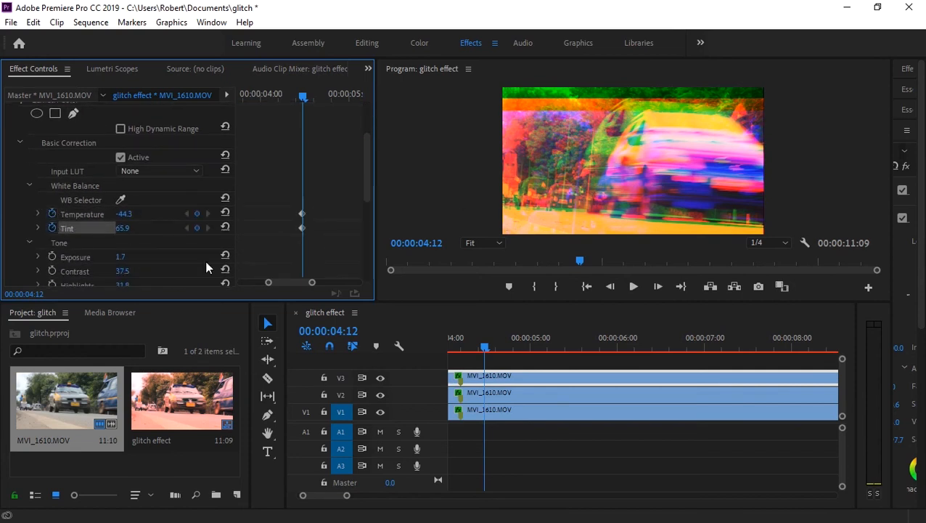
pyautogui.moveTo(485, 348); pyautogui.dragTo(460, 346)
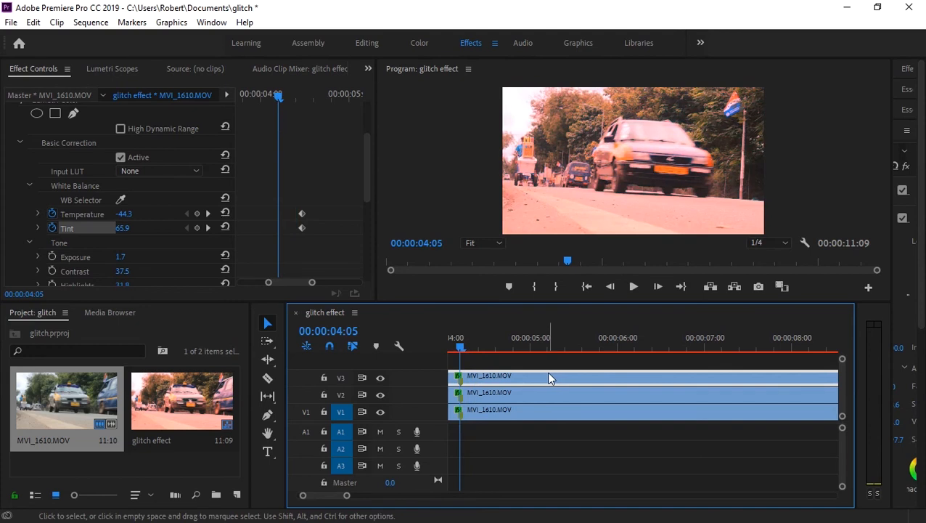
pyautogui.click(227, 212)
pyautogui.click(226, 212)
pyautogui.click(226, 228)
# - Reset the V3 clip's Lumetri Exposure to 0.0 and start keyframing Exposure, Contrast, Highlights and Shadows at 00:00:04:12
pyautogui.scroll(-2, 210, 204)
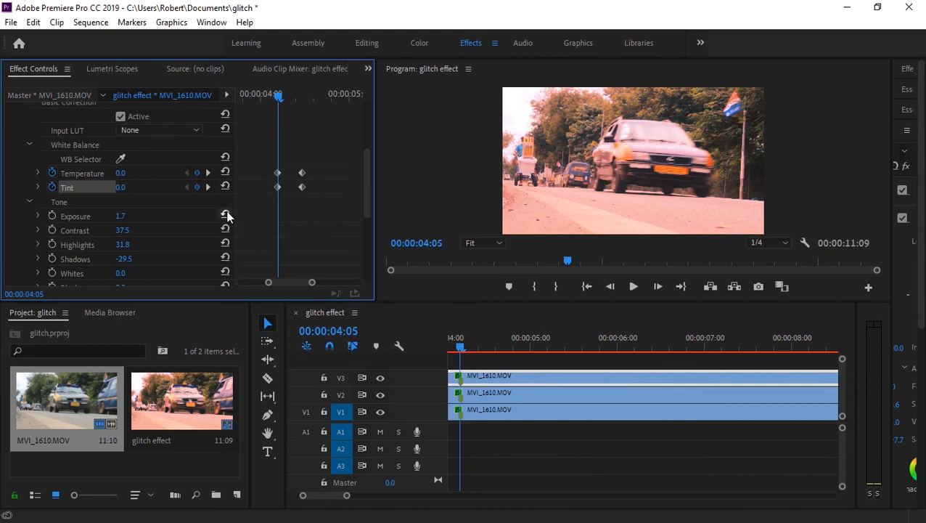
pyautogui.click(226, 215)
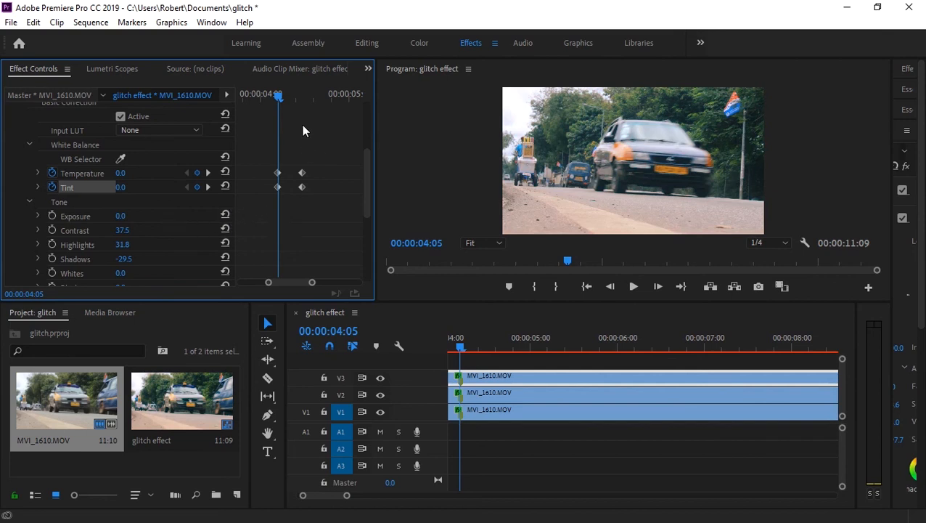
pyautogui.moveTo(278, 93); pyautogui.dragTo(298, 96)
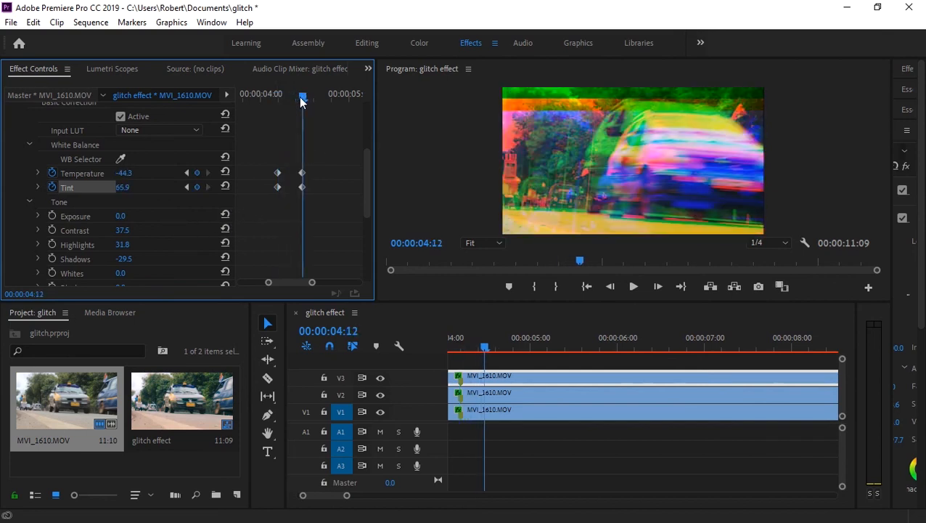
pyautogui.click(52, 216)
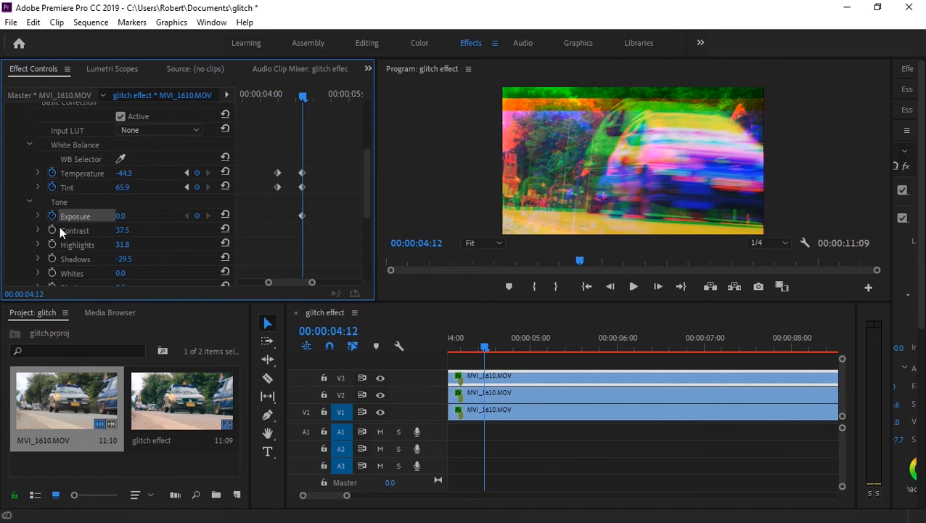
pyautogui.doubleClick(52, 229)
pyautogui.click(555, 283)
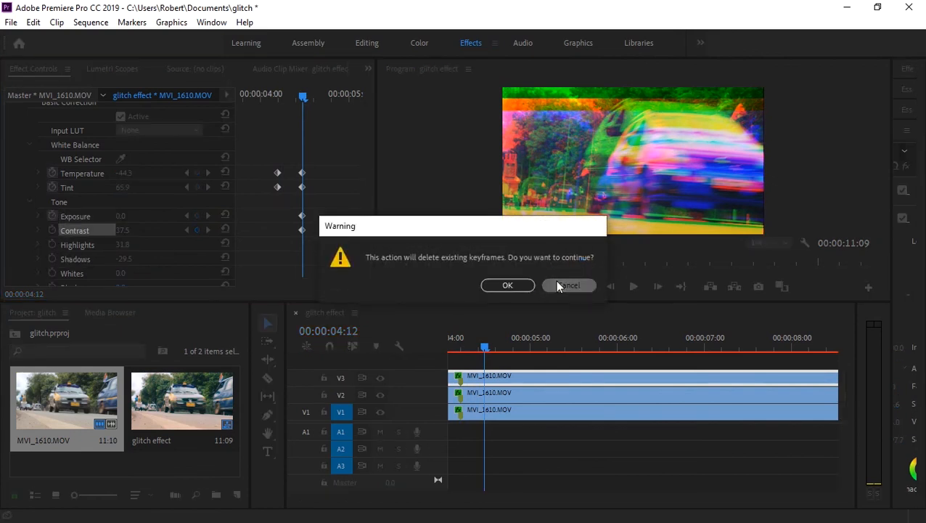
pyautogui.click(53, 244)
pyautogui.scroll(-2, 56, 247)
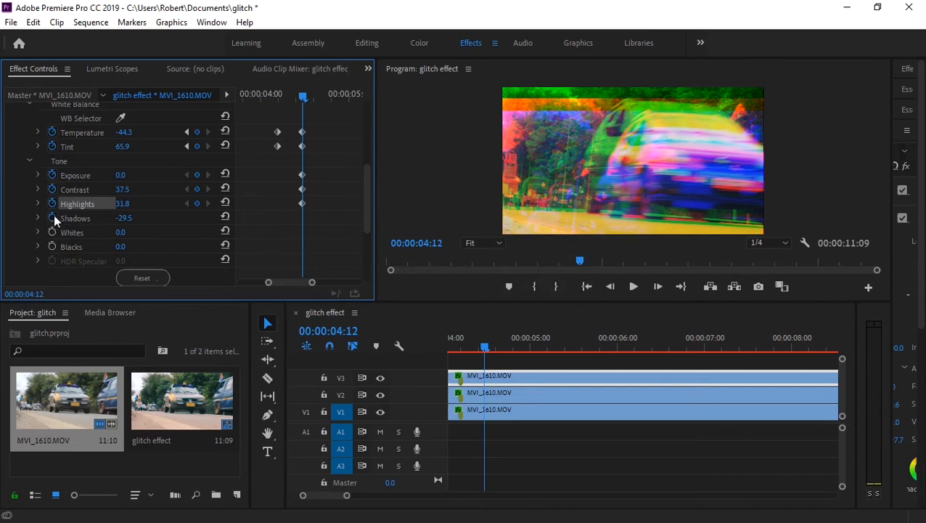
pyautogui.click(53, 217)
pyautogui.scroll(1, 278, 249)
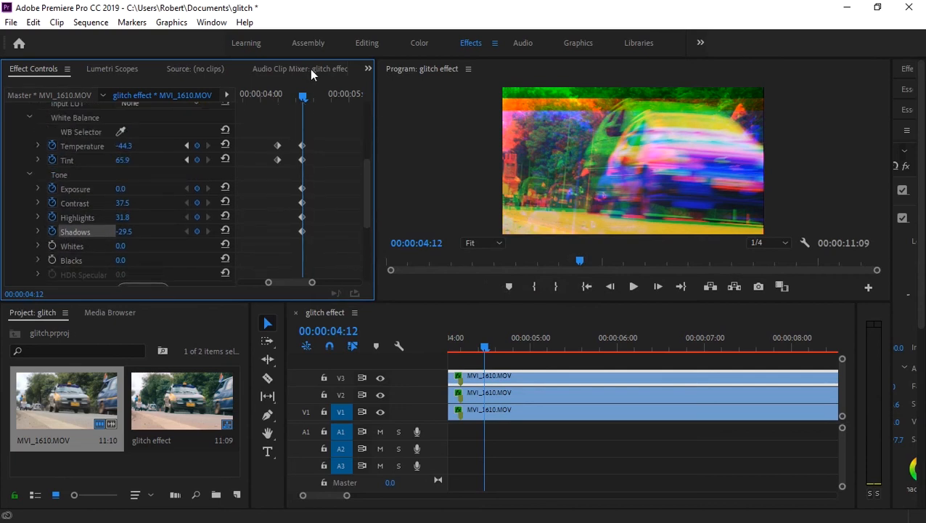
# - Add reset keyframes of 0.0 for the V3 clip's Shadows, Highlights, Contrast and Exposure at 00:00:04:05
pyautogui.moveTo(302, 98); pyautogui.dragTo(278, 98)
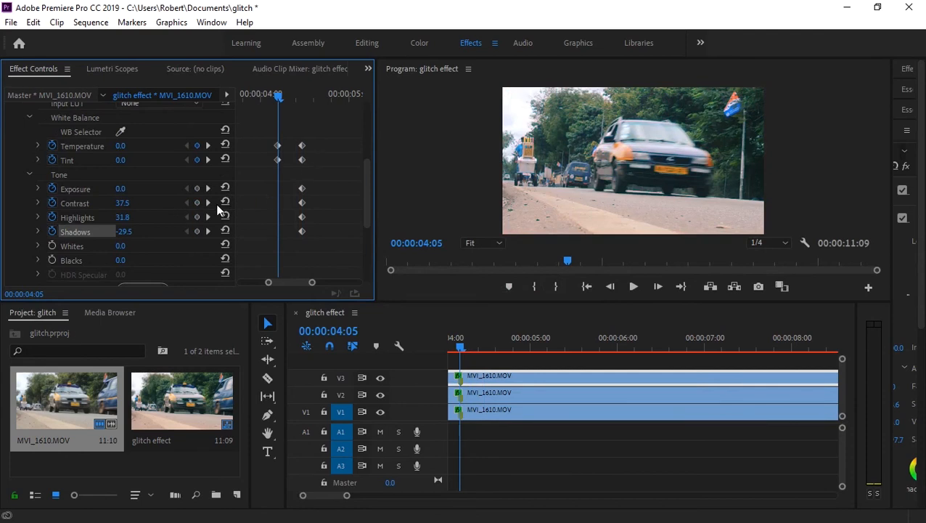
pyautogui.click(225, 230)
pyautogui.click(225, 216)
pyautogui.click(225, 202)
pyautogui.click(225, 188)
pyautogui.scroll(3, 115, 221)
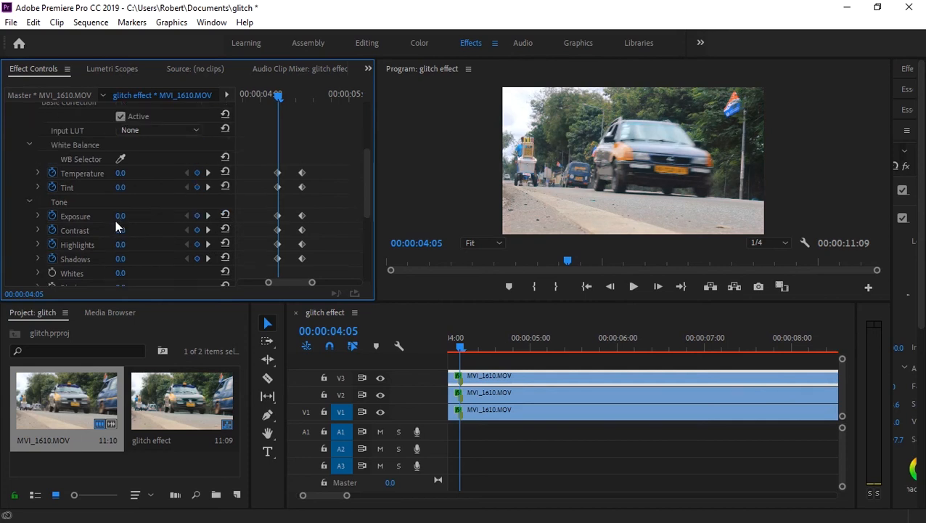
pyautogui.scroll(-1, 115, 227)
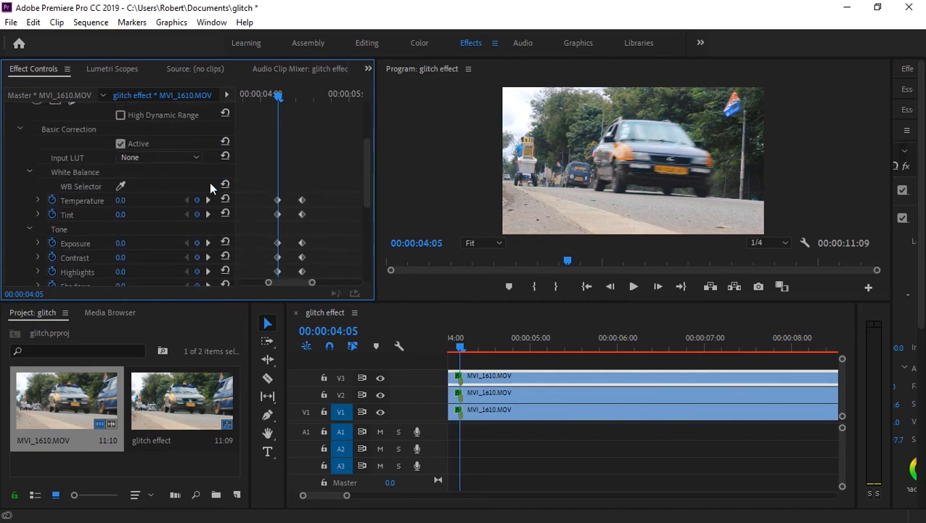
# - At 00:00:04:20, keyframe the V3 clip's Temperature, Tint, Exposure, Contrast, Highlights and Shadows back to 0.0
pyautogui.moveTo(279, 96); pyautogui.dragTo(333, 96)
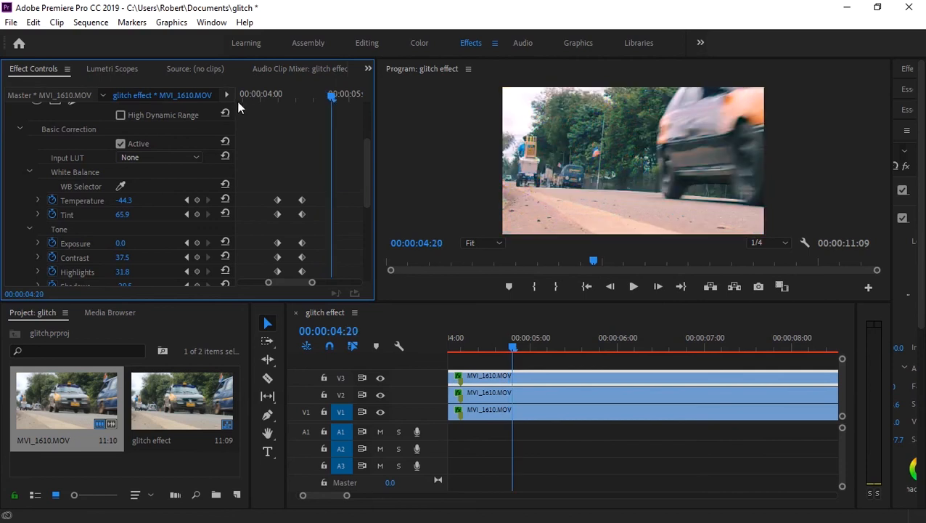
pyautogui.click(225, 200)
pyautogui.click(225, 213)
pyautogui.click(225, 242)
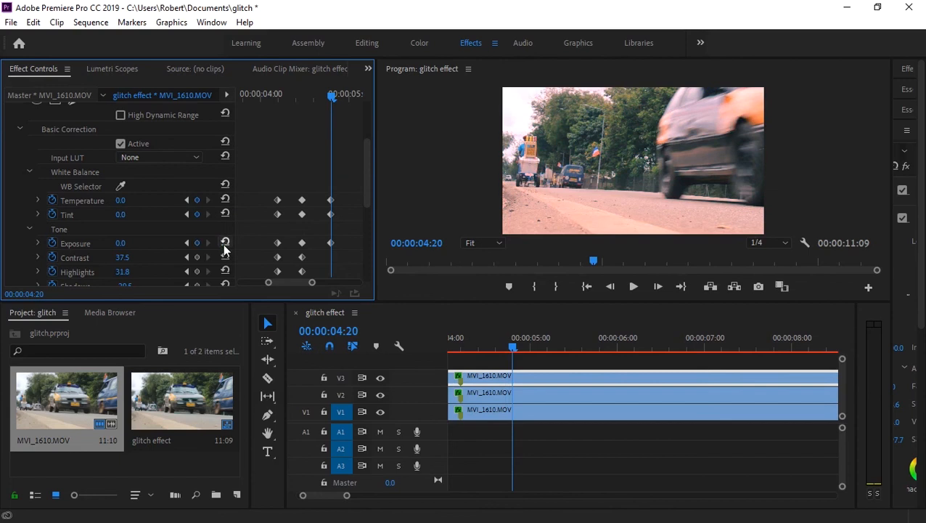
pyautogui.click(225, 257)
pyautogui.click(225, 272)
pyautogui.scroll(-3, 223, 211)
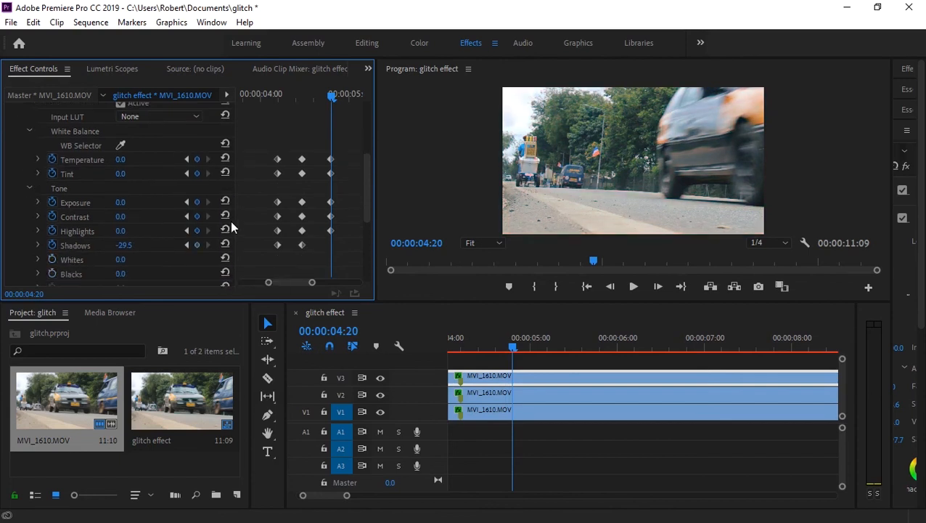
pyautogui.click(225, 244)
pyautogui.scroll(-3, 225, 244)
pyautogui.scroll(4, 226, 247)
pyautogui.scroll(2, 49, 166)
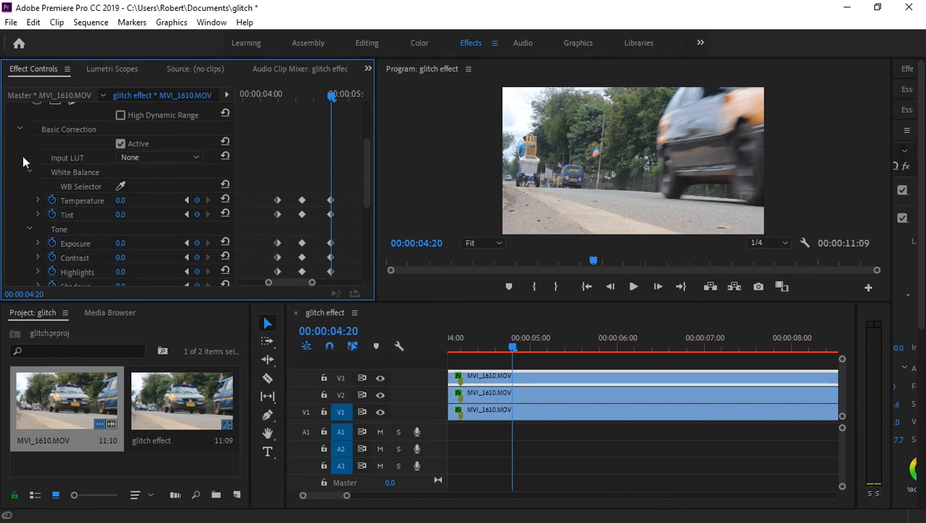
# - At 00:00:04:20, keyframe the Lumetri Creative settings back to defaults: Intensity 100, Sharpen 0, Vibrance 0 and Saturation 100
pyautogui.click(29, 229)
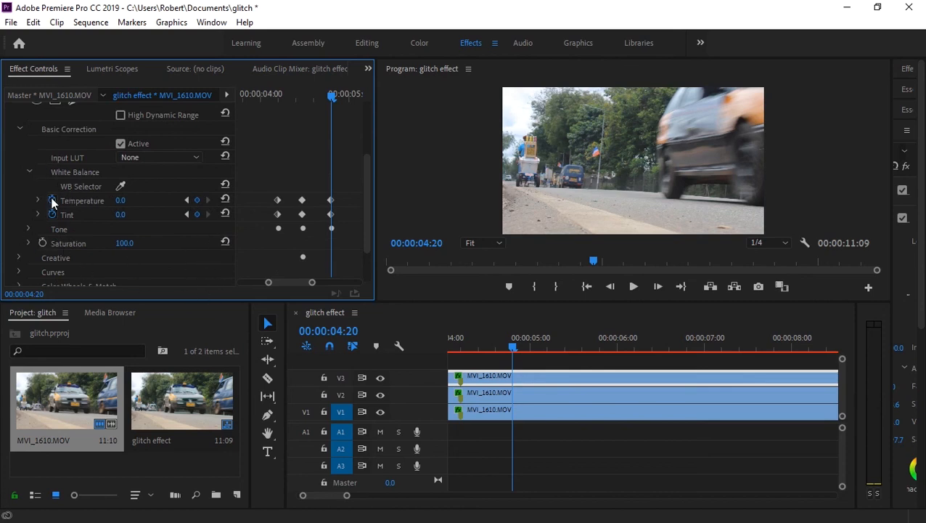
pyautogui.click(30, 238)
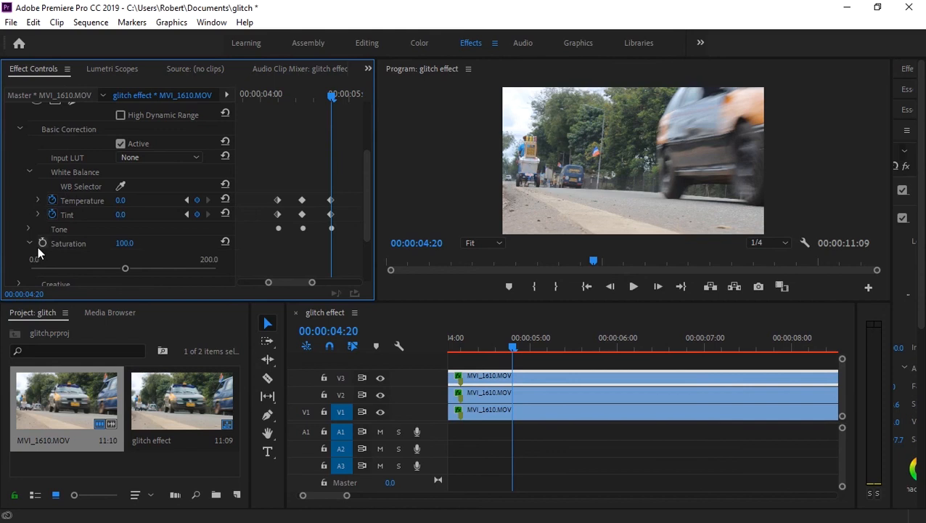
pyautogui.click(31, 242)
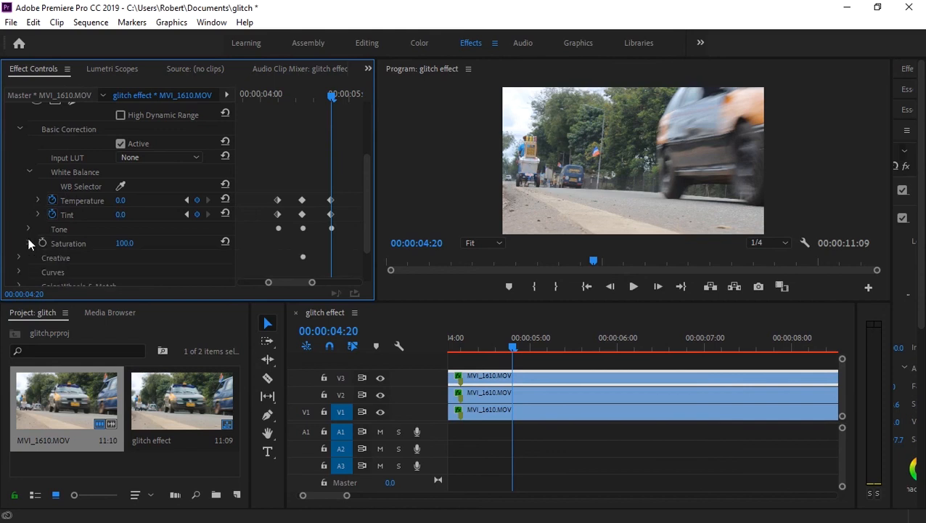
pyautogui.click(20, 258)
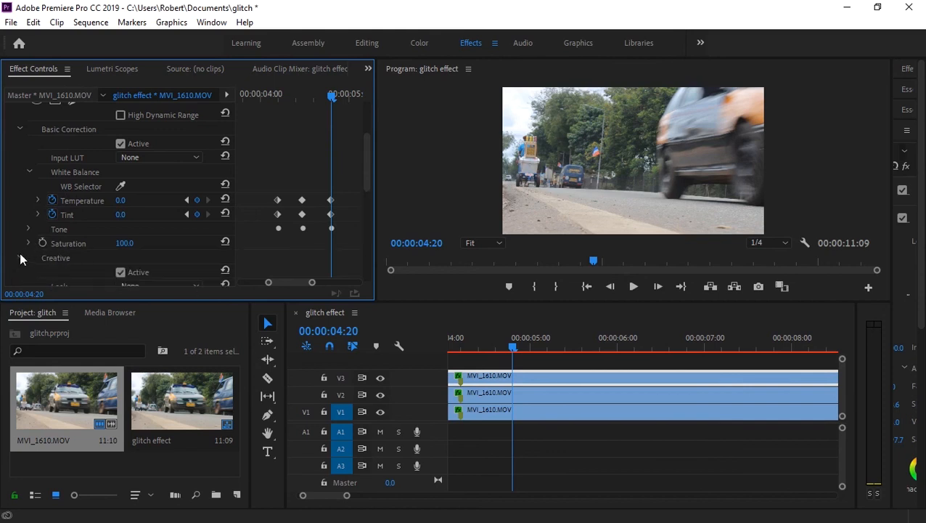
pyautogui.scroll(-2, 176, 265)
pyautogui.scroll(-3, 207, 192)
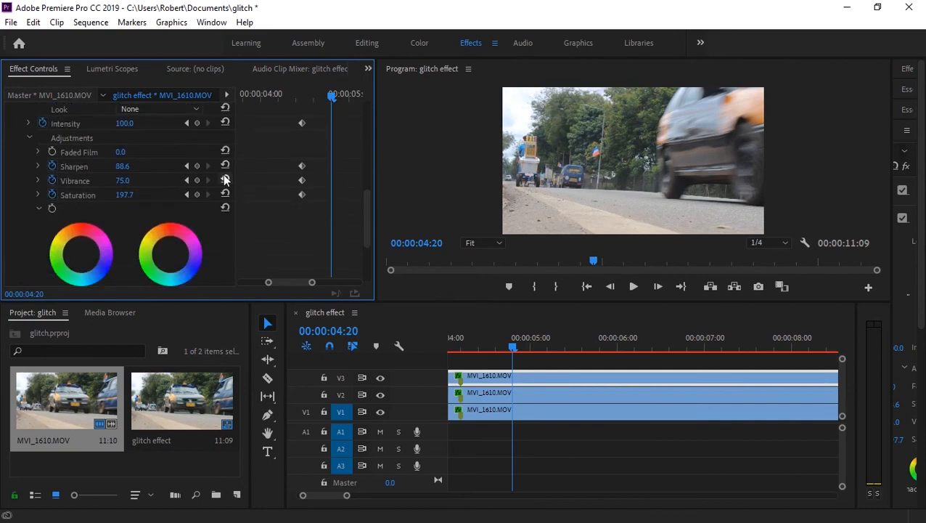
pyautogui.click(226, 165)
pyautogui.click(226, 180)
pyautogui.click(225, 194)
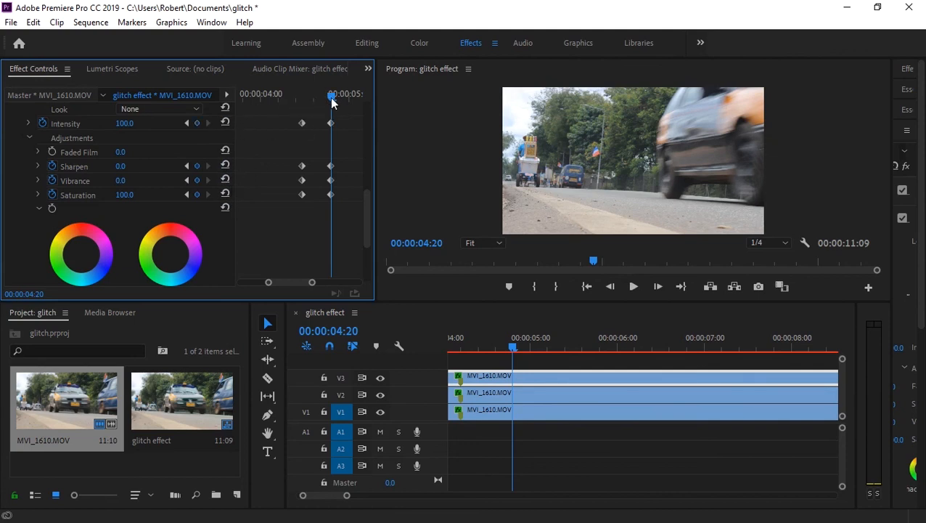
# - At 00:00:04:05, reset the keyframed Creative Saturation to 100, Vibrance and Sharpen to 0, and Intensity to 100
pyautogui.scroll(2, 332, 103)
pyautogui.moveTo(331, 103); pyautogui.dragTo(279, 109)
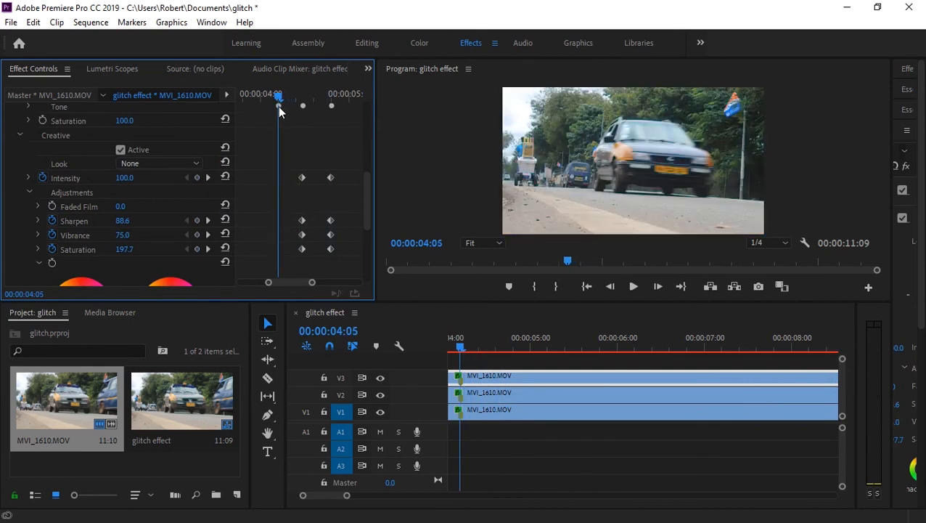
pyautogui.click(225, 249)
pyautogui.click(225, 235)
pyautogui.click(225, 220)
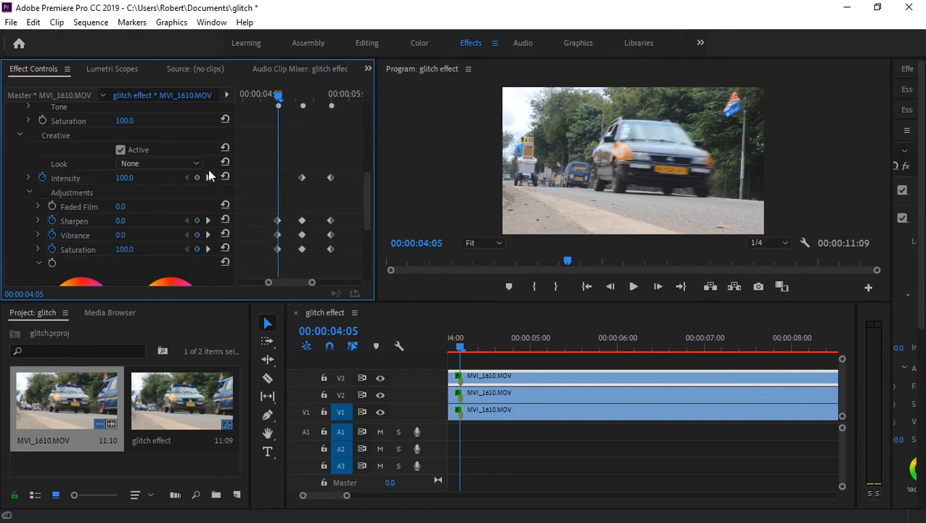
pyautogui.click(225, 177)
# - Play the sequence from its beginning to review the keyframed glitch, stopping at 00:00:09:15
pyautogui.scroll(1, 230, 155)
pyautogui.scroll(5, 231, 154)
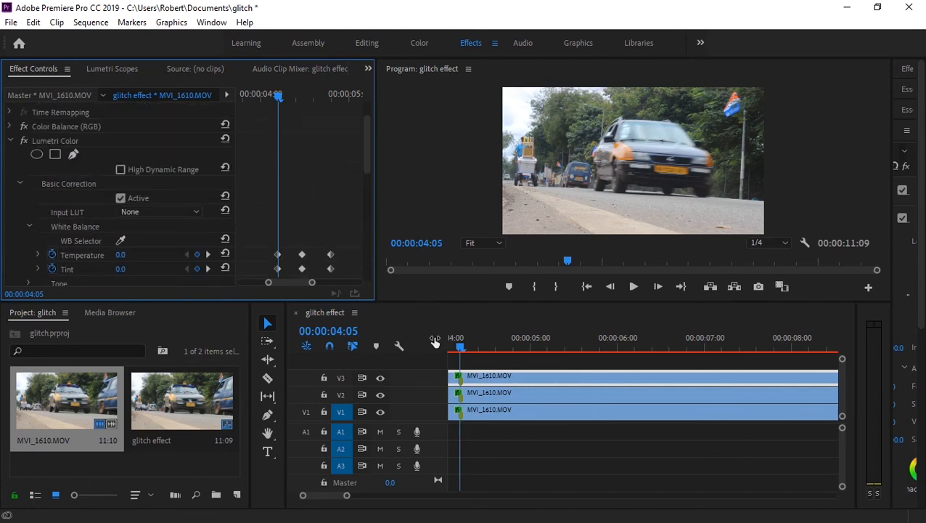
pyautogui.press('Home')
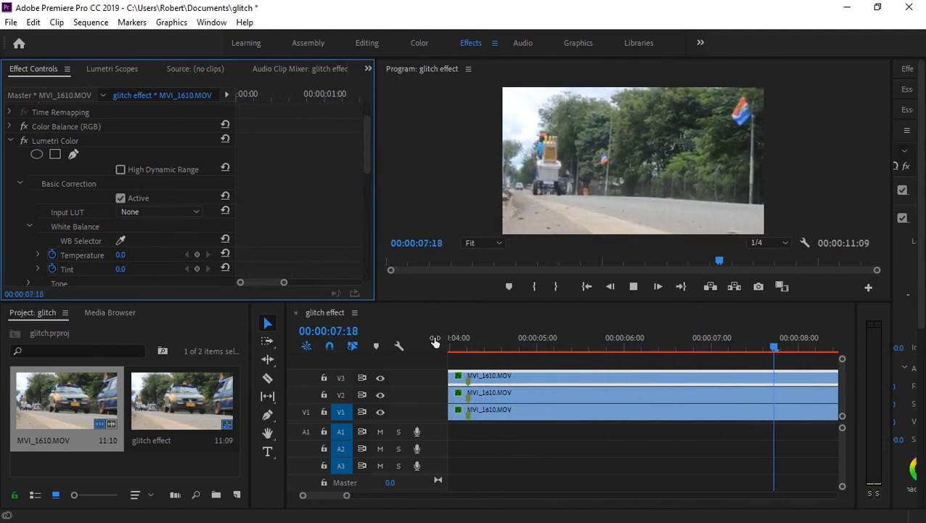
pyautogui.press('space')
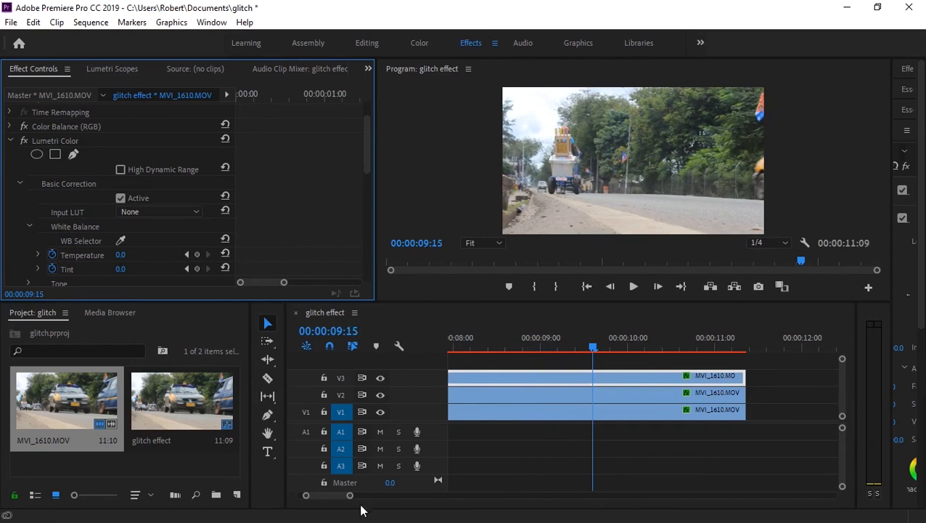
# - Trim the ends of the three stacked MVI_1610.MOV clips so the sequence ends at 00:00:07:18
pyautogui.press('-')
pyautogui.press('-')
pyautogui.press('-')
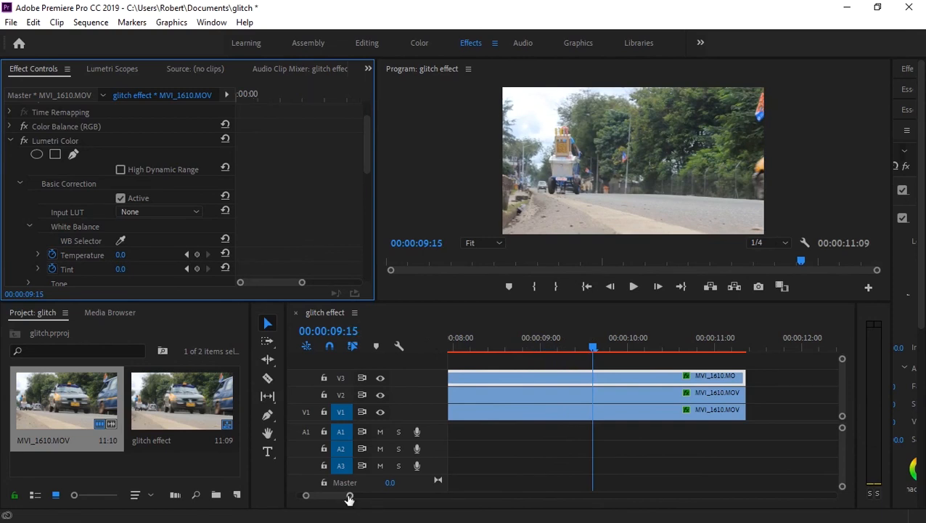
pyautogui.click(490, 320)
pyautogui.press('-')
pyautogui.press('-')
pyautogui.press('-')
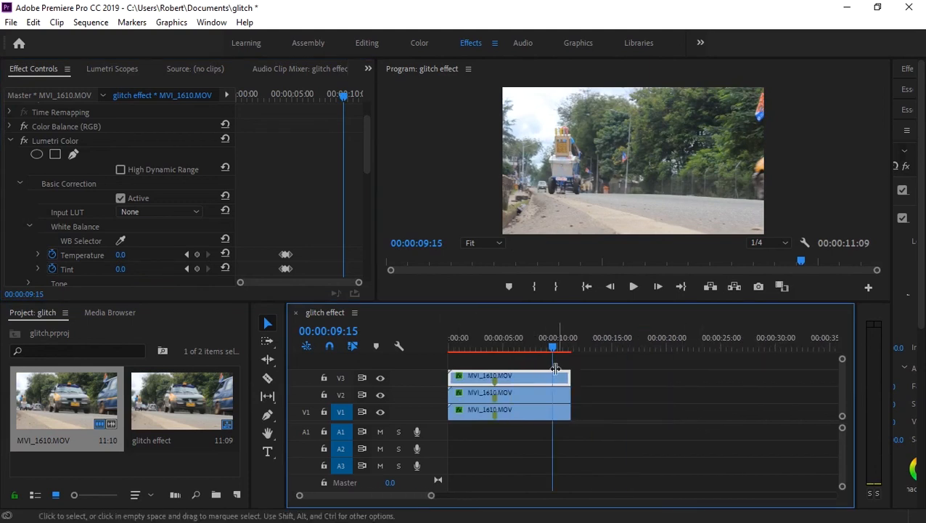
pyautogui.moveTo(569, 376); pyautogui.dragTo(530, 376)
pyautogui.moveTo(569, 404); pyautogui.dragTo(530, 396)
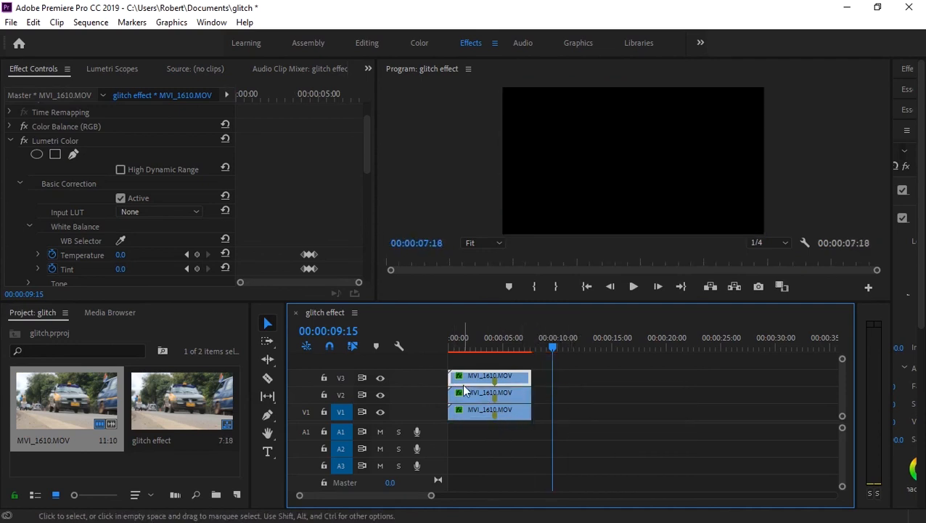
# - Trim the starts of all three clips to leave 00:00:05:04 and move them together to the sequence start
pyautogui.moveTo(552, 349); pyautogui.dragTo(434, 375)
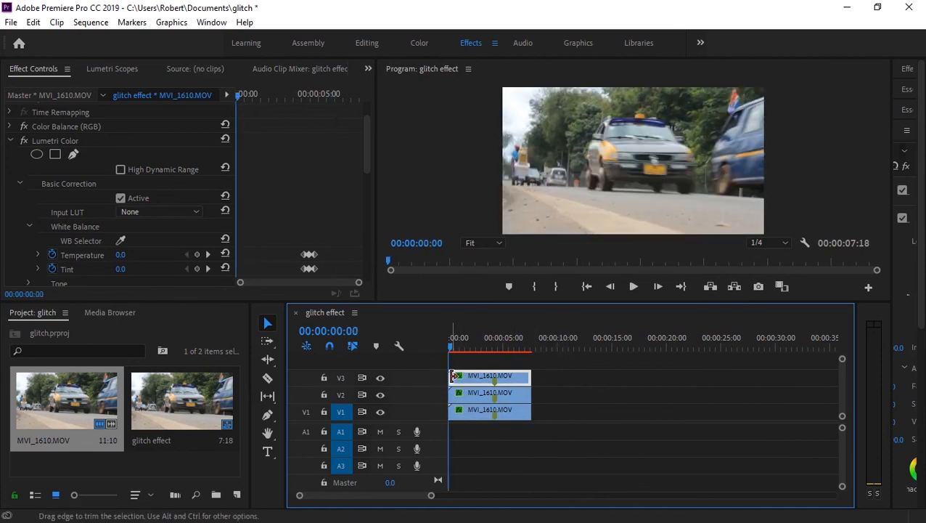
pyautogui.moveTo(453, 376); pyautogui.dragTo(476, 411)
pyautogui.moveTo(579, 449); pyautogui.dragTo(473, 349)
pyautogui.moveTo(494, 386); pyautogui.dragTo(467, 385)
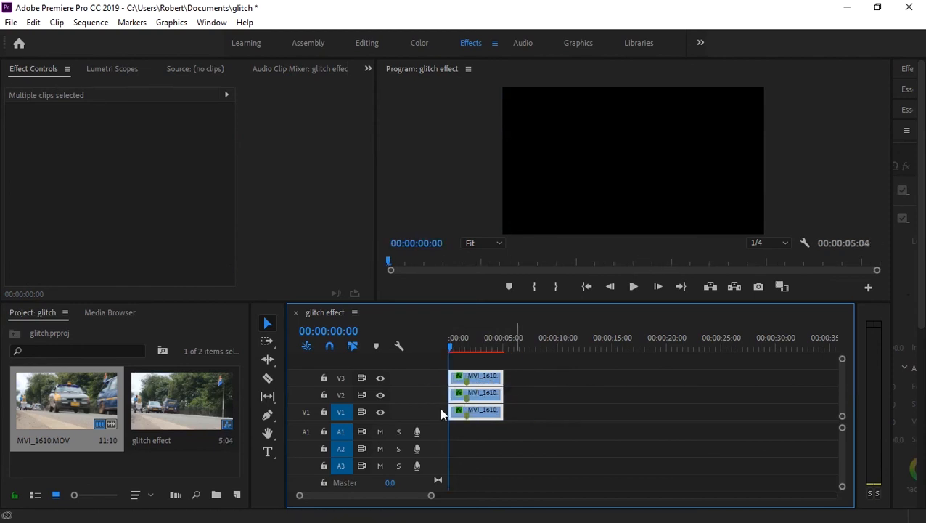
# - Play the trimmed sequence from its start to review the finished glitch, and minimize Premiere Pro to the desktop
pyautogui.press('space')
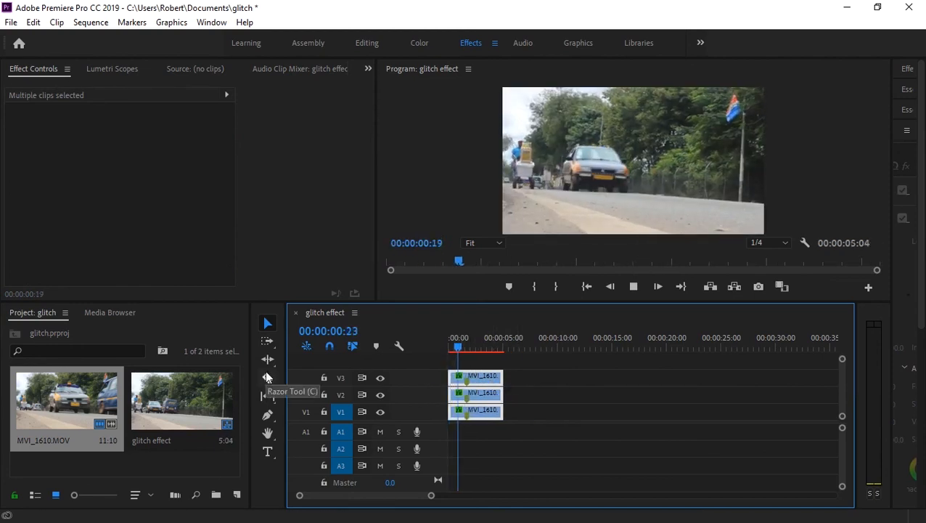
pyautogui.press('space')
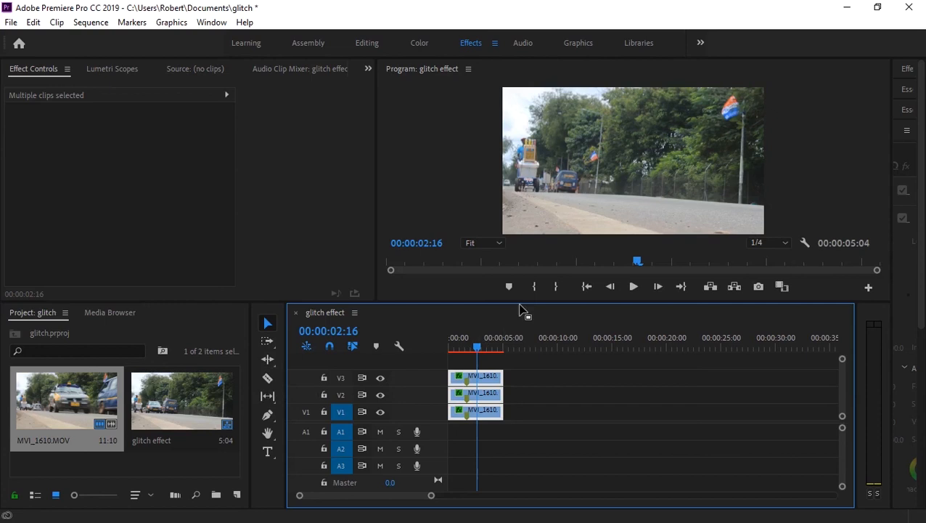
pyautogui.hotkey('ctrl', 's')
pyautogui.moveTo(474, 347); pyautogui.dragTo(449, 343)
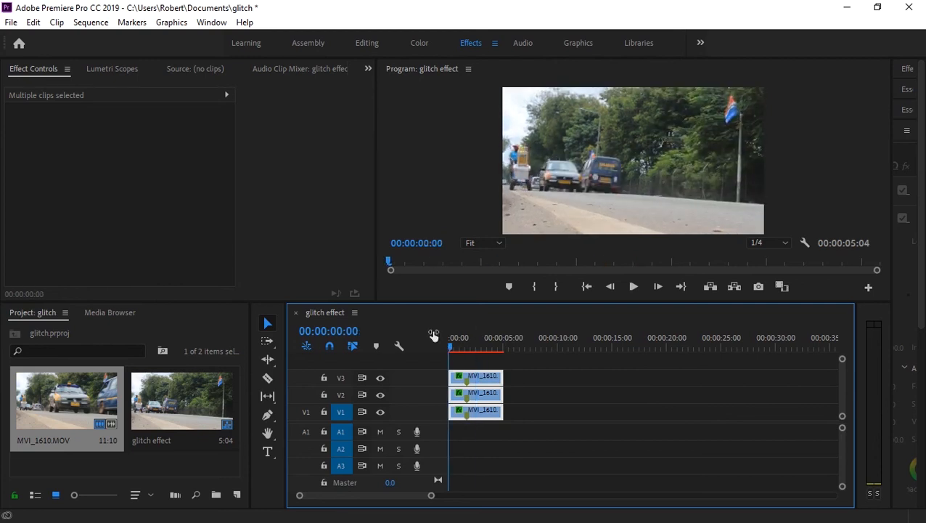
pyautogui.press('space')
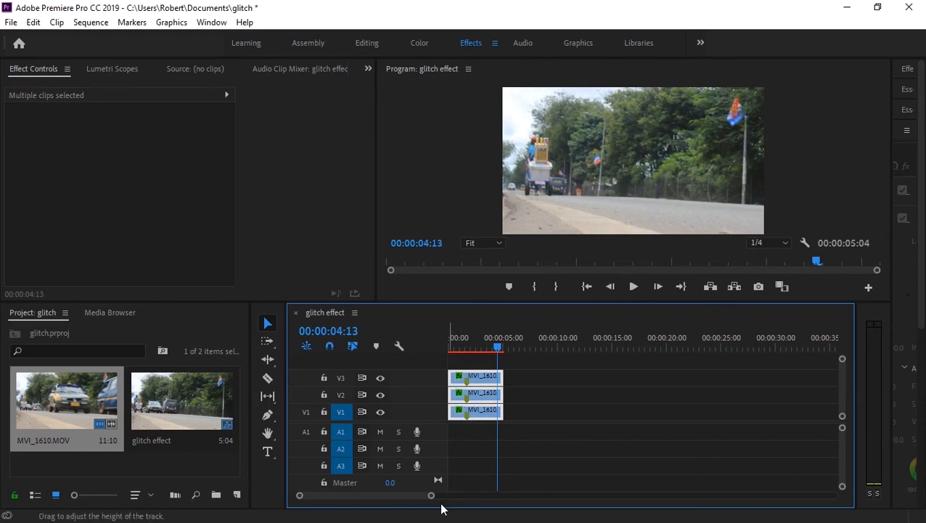
pyautogui.click(846, 8)
pyautogui.moveTo(269, 510)
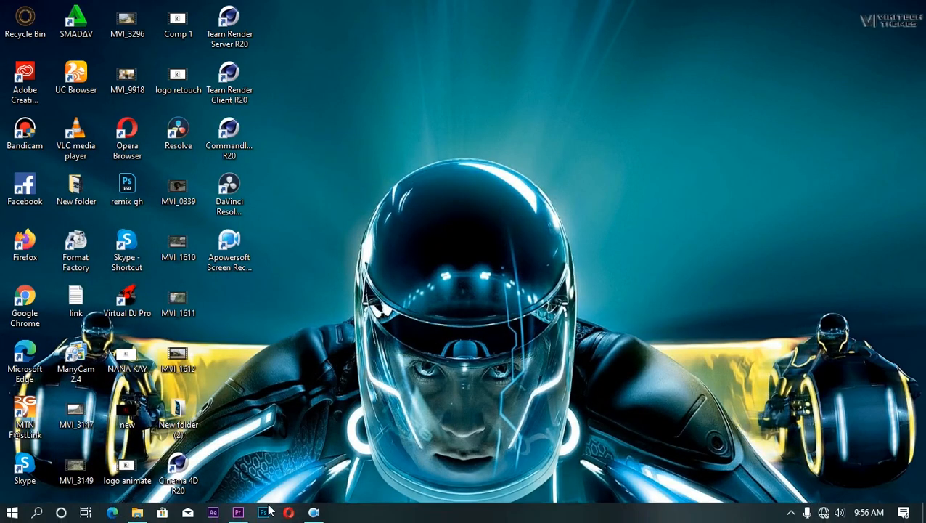